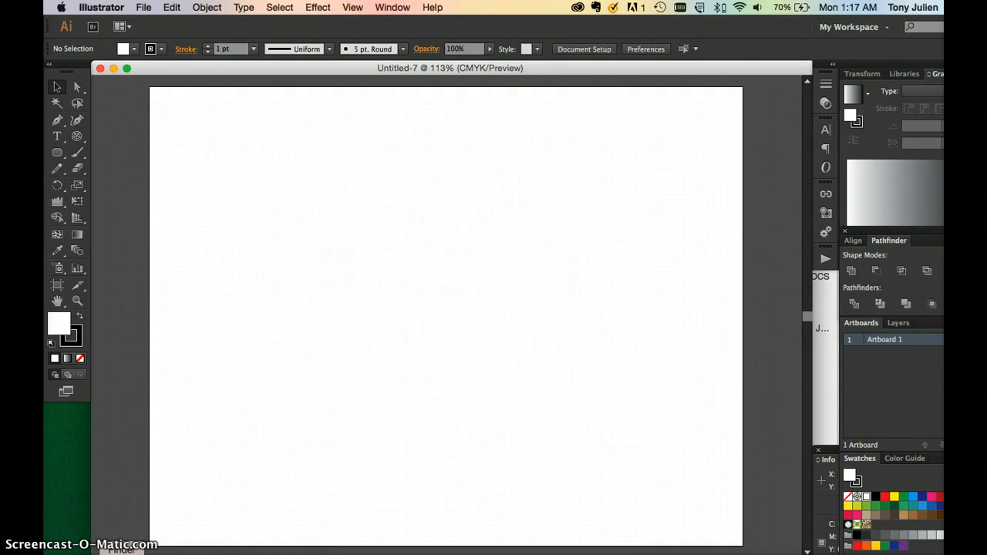
Step: Place the outlines.jpeg file from Finder onto the blank artboard as a linked image
click(121, 551)
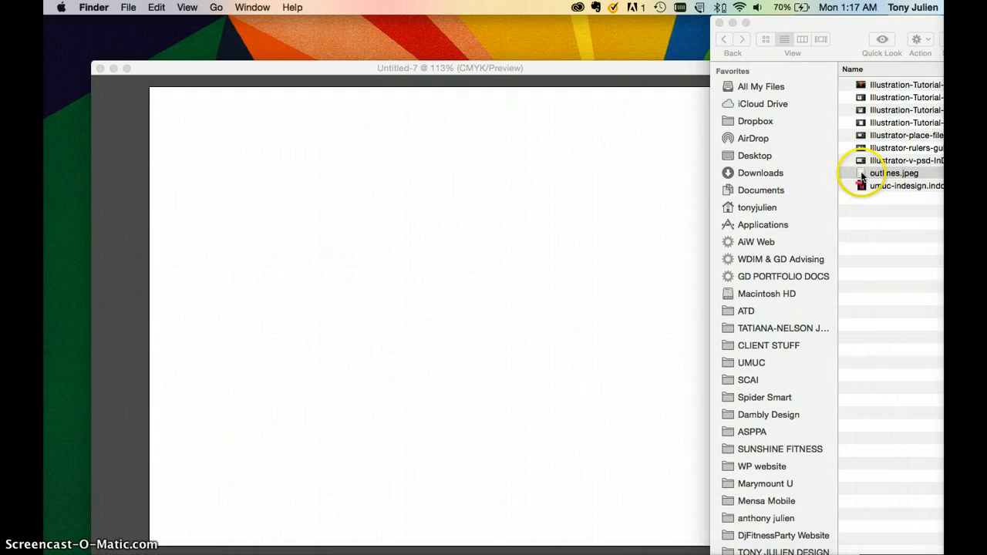
drag(862, 175, 397, 236)
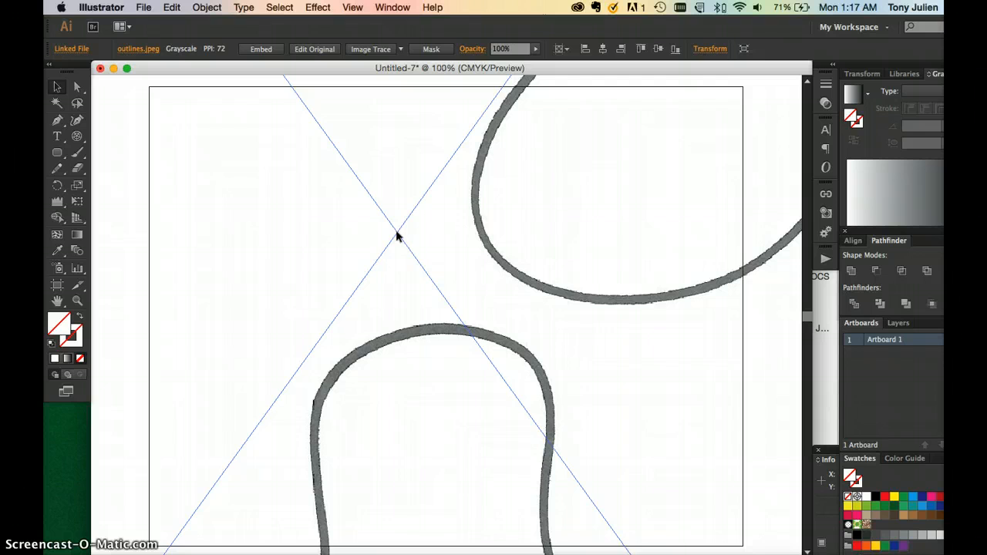
key(super+minus)
key(super+minus)
key(super+minus)
key(super+minus)
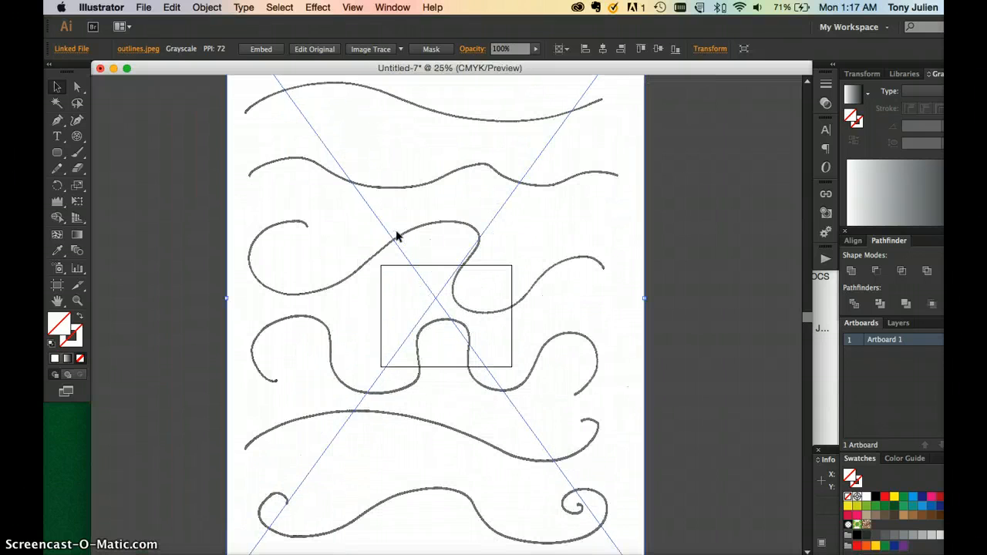
scroll(427, 272, up, 2)
scroll(426, 267, down, 3)
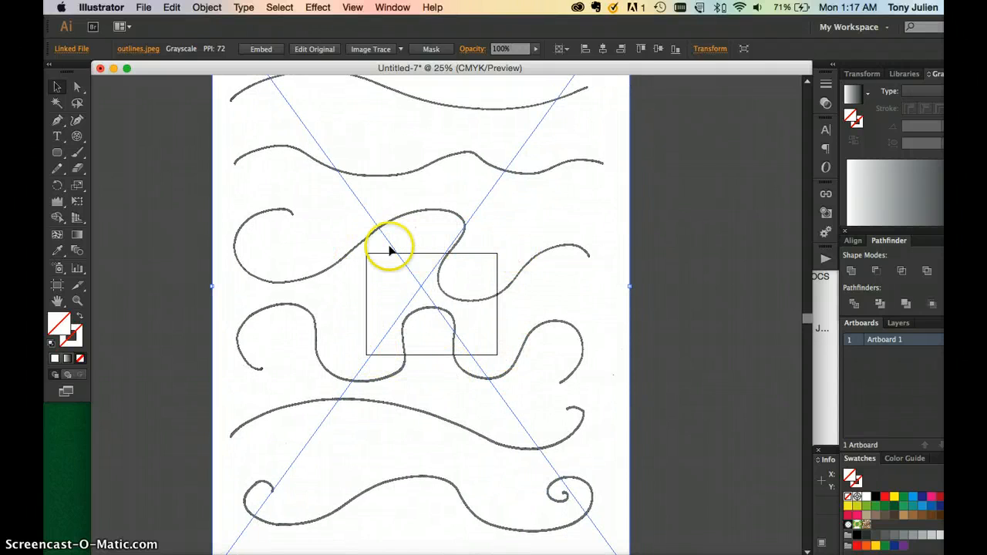
click(153, 7)
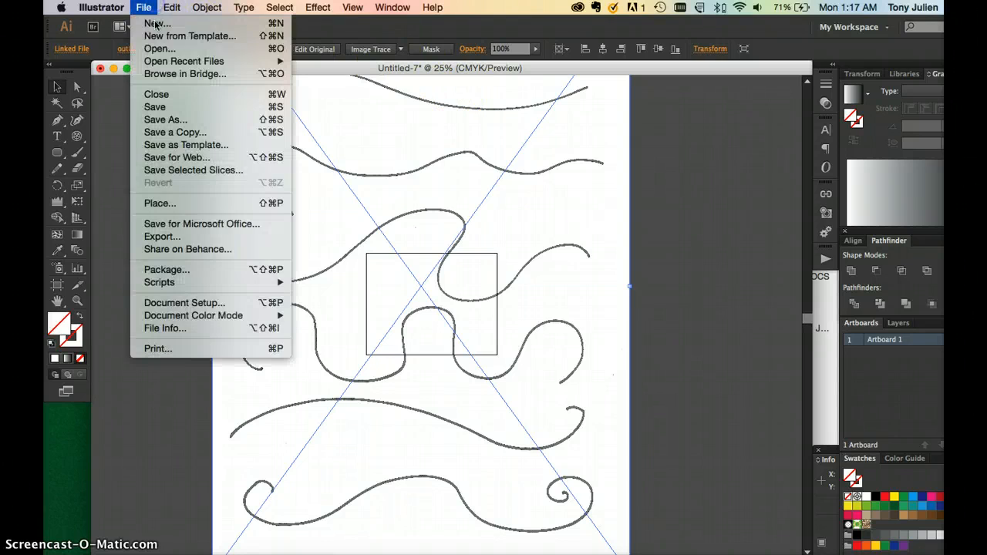
click(165, 302)
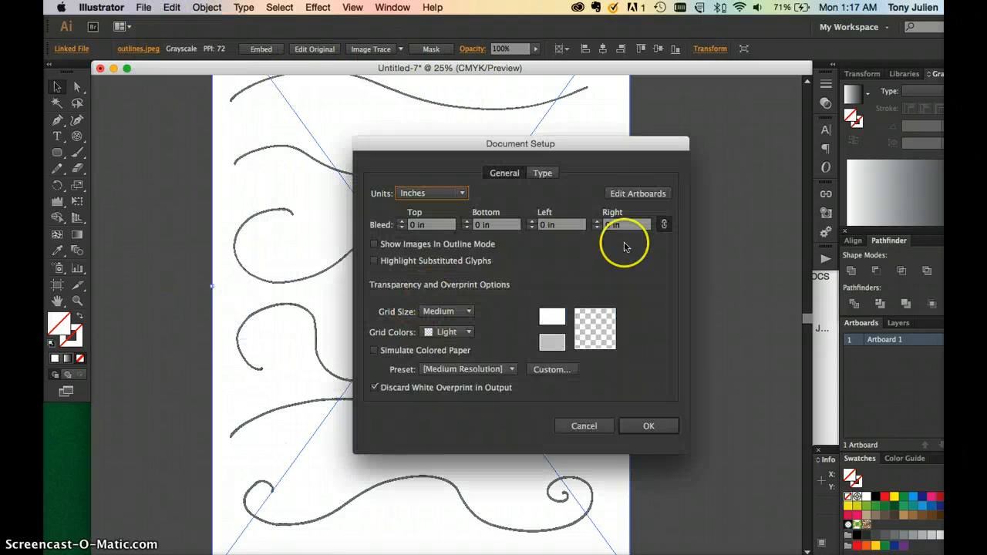
click(641, 193)
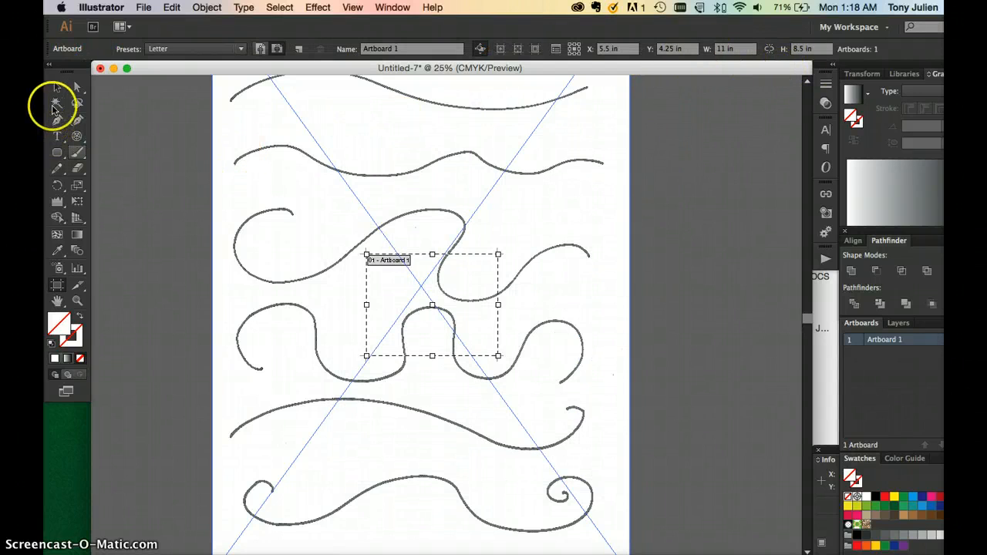
click(55, 87)
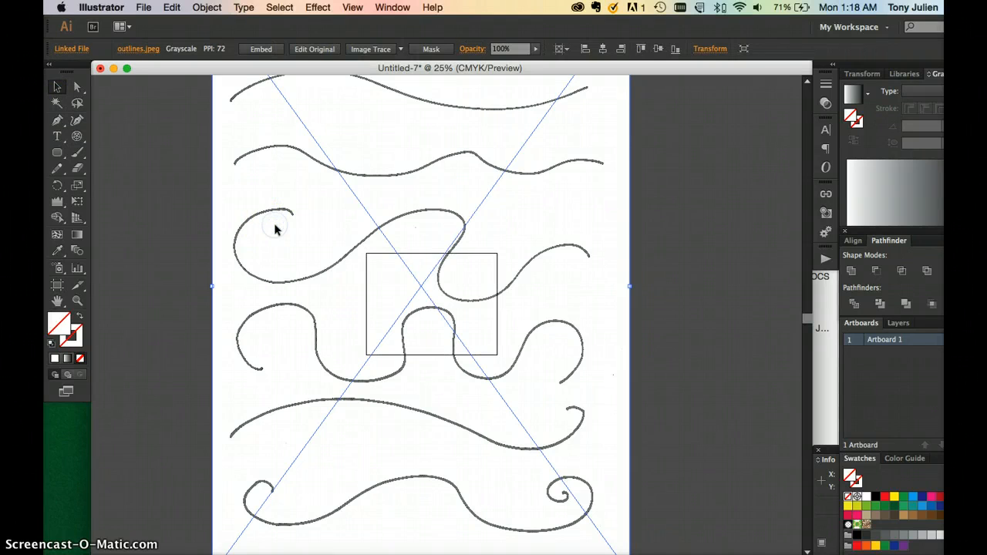
Step: Shrink the placed image proportionally from its corner and reposition it over the artboard
drag(275, 226, 275, 264)
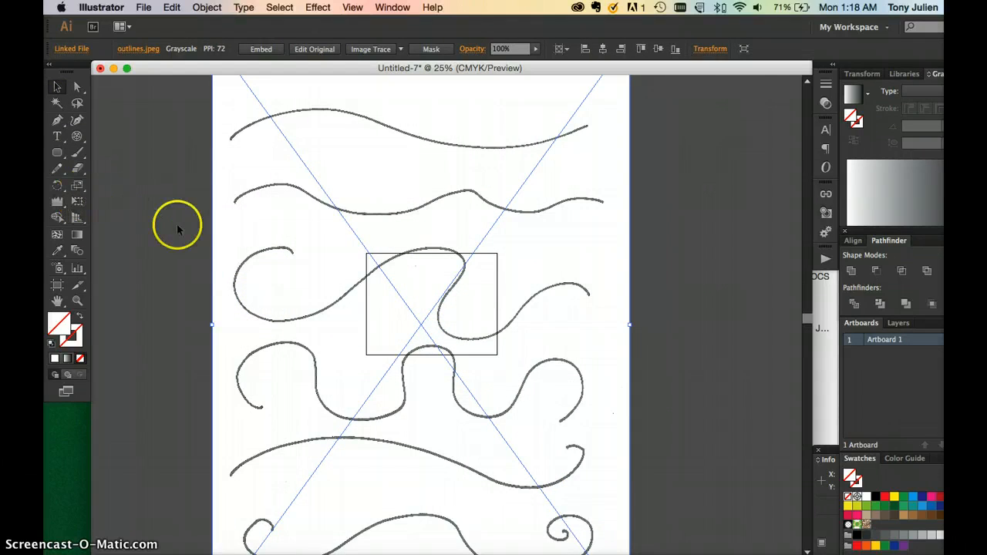
scroll(281, 235, up, 5)
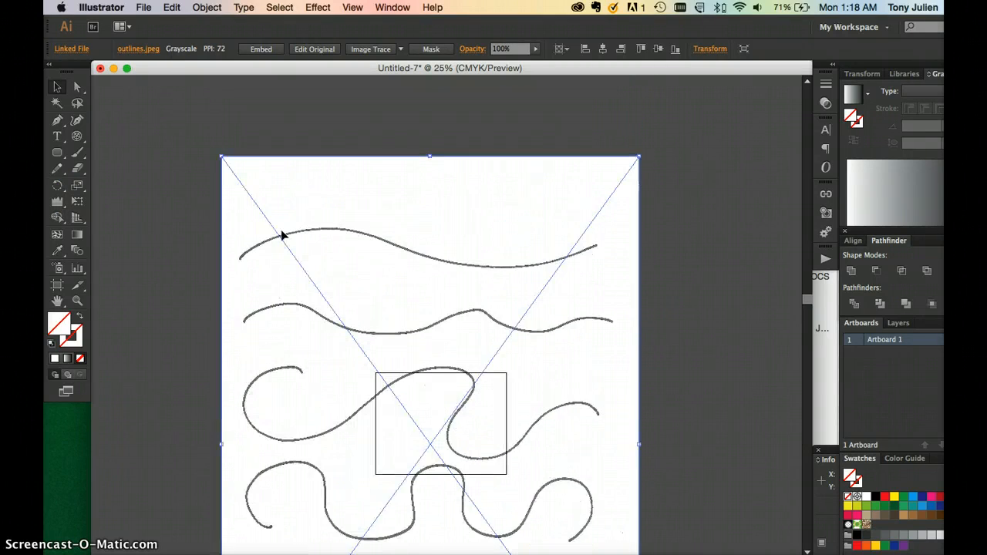
drag(223, 166, 383, 363)
drag(431, 415, 378, 277)
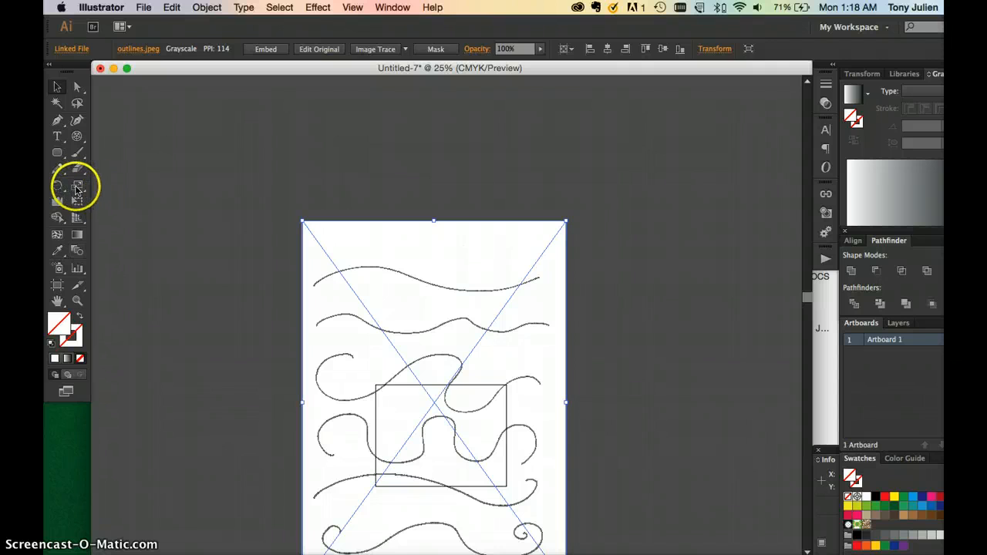
Step: Scale the placed image uniformly to 80%, with Scale Rectangle Corners and Scale Strokes & Effects enabled
double_click(77, 185)
drag(470, 156, 639, 117)
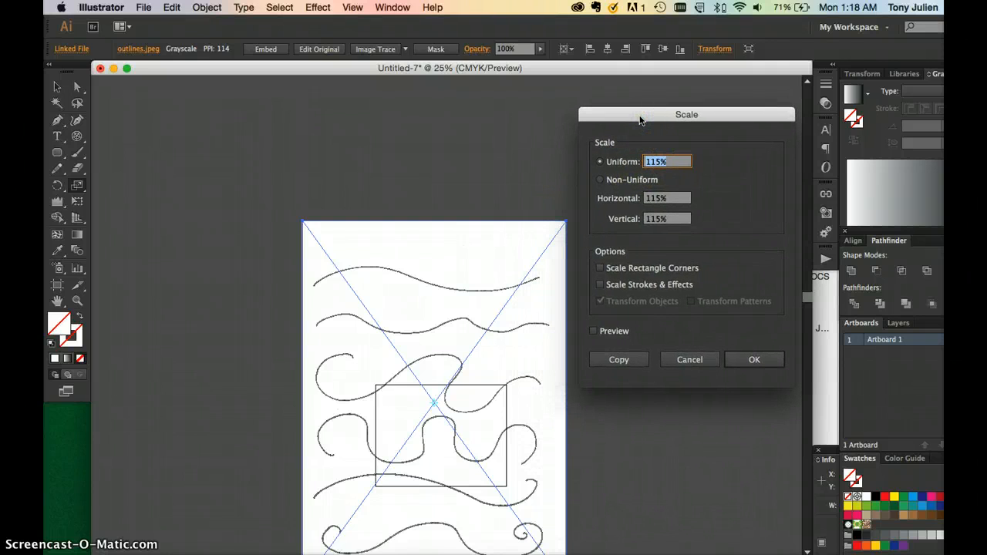
double_click(654, 160)
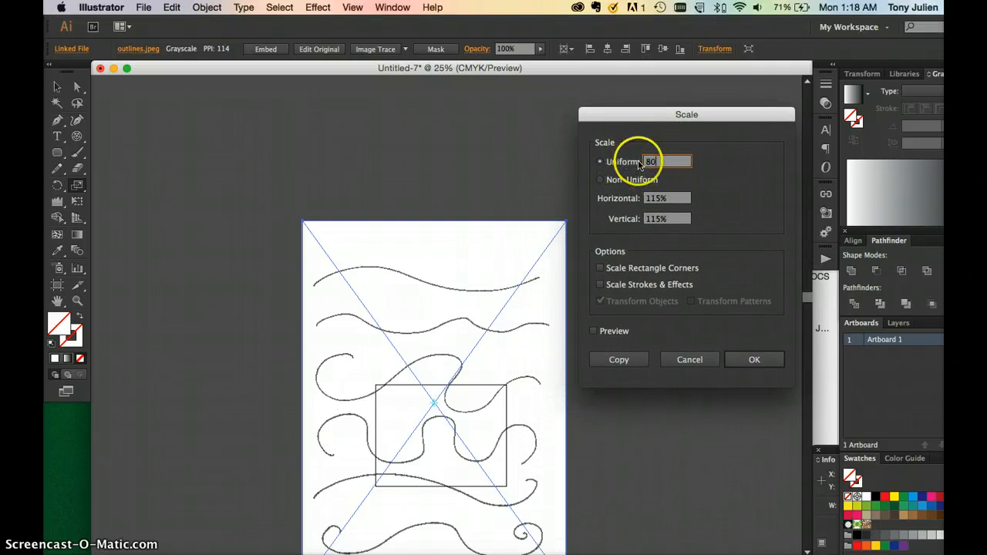
click(635, 271)
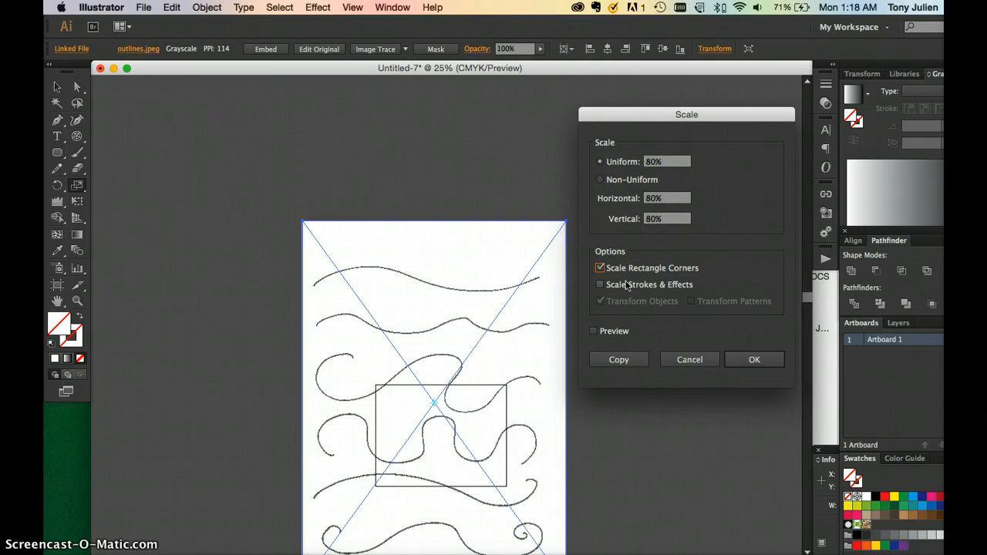
click(754, 359)
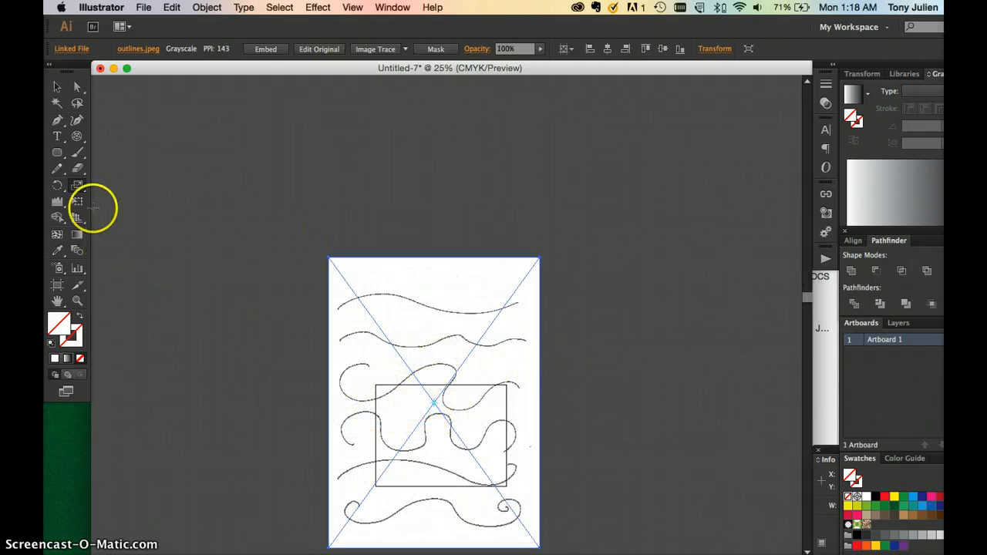
Step: Scale the placed image uniformly again, this time to 50%
double_click(77, 185)
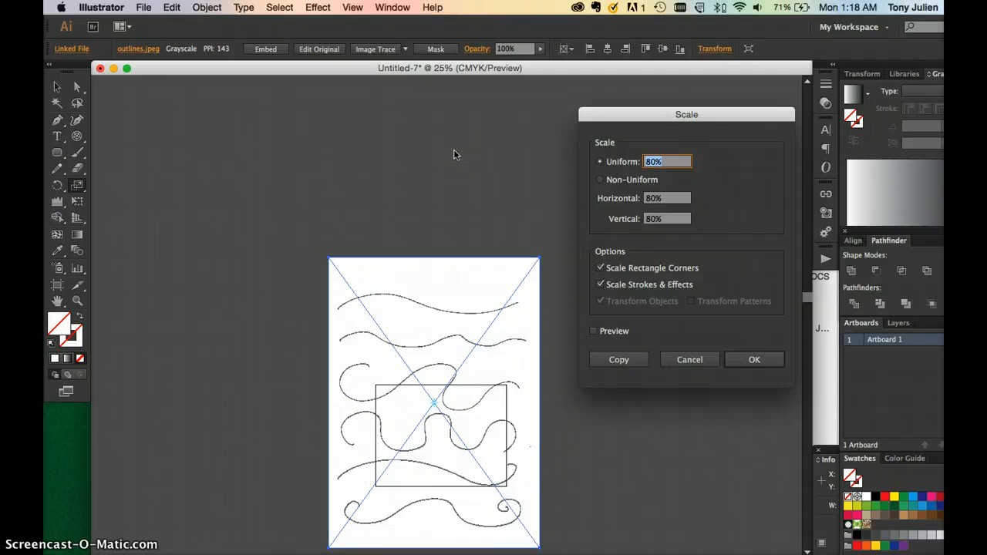
text(50)
key(Return)
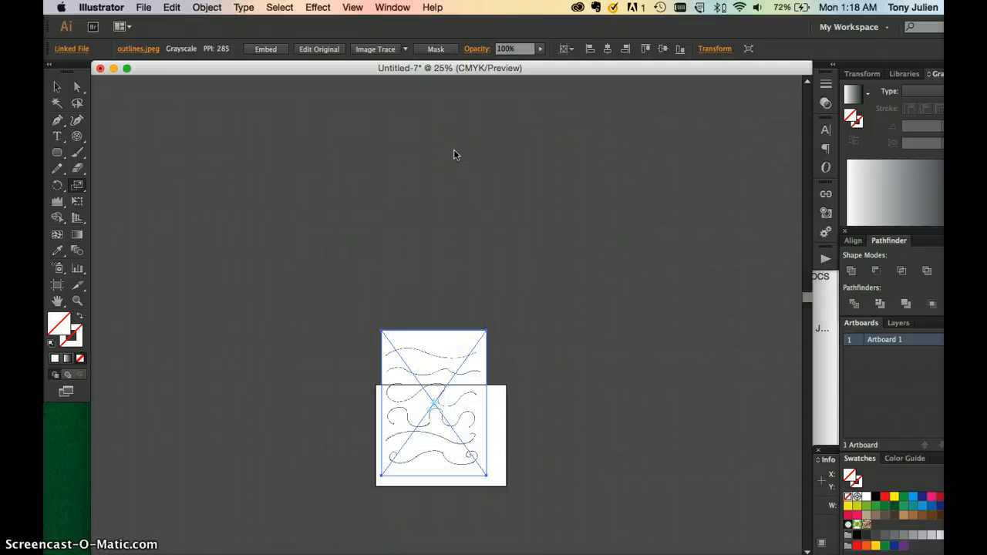
Step: Move the placed image down over the artboard and center it horizontally
key(super+equal)
key(super+equal)
key(super+equal)
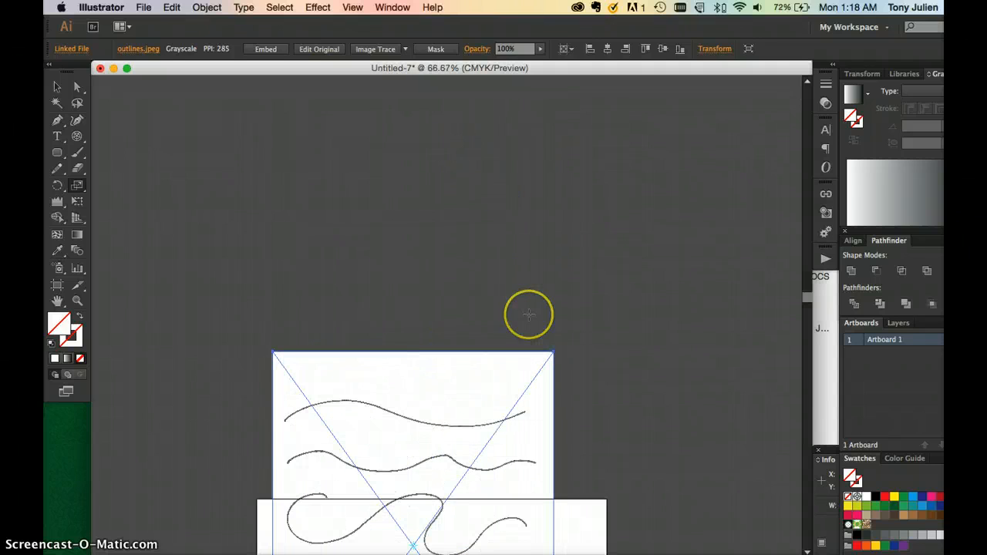
scroll(529, 313, down, 10)
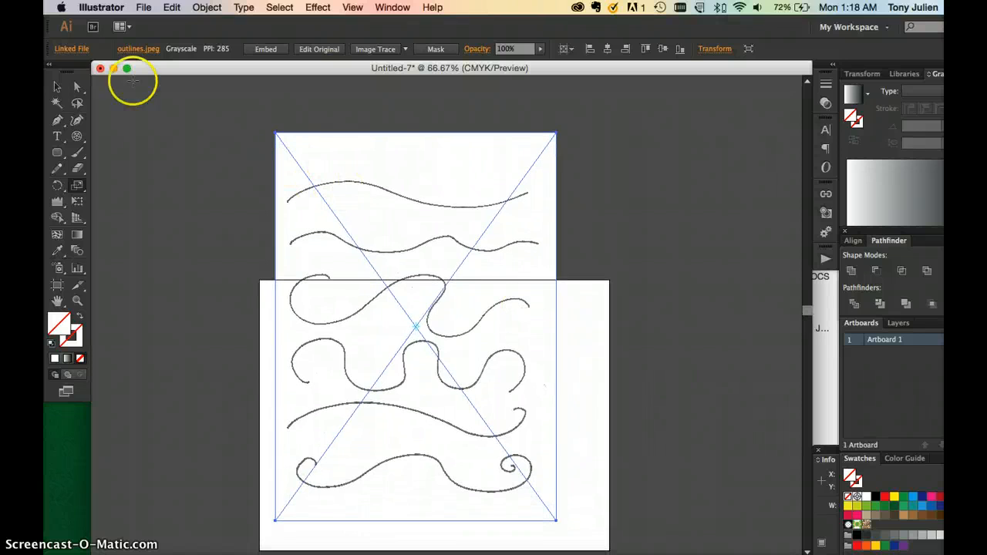
click(55, 88)
drag(361, 218, 379, 263)
scroll(477, 332, down, 1)
scroll(477, 332, down, 2)
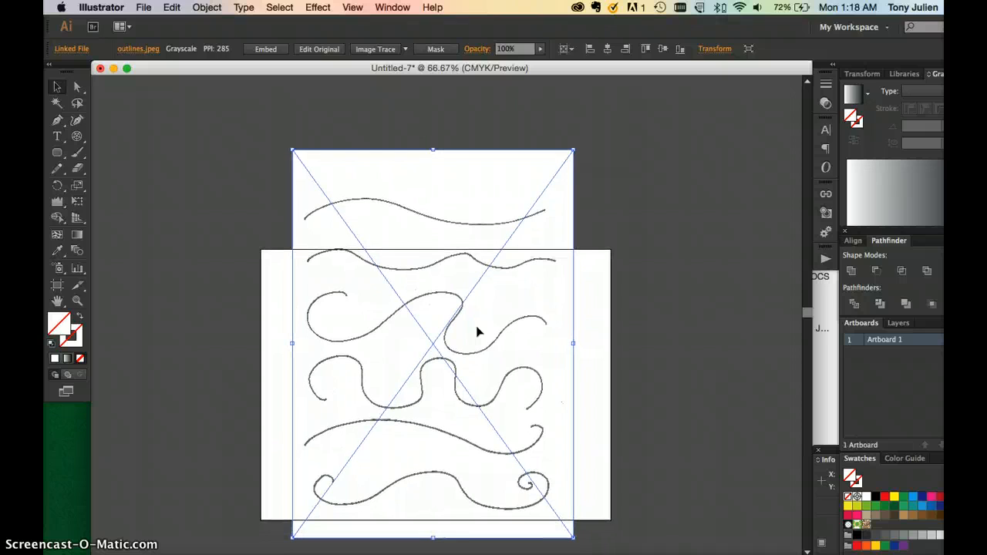
Step: Try rotating the placed image a quarter turn counterclockwise to landscape, and undo the rotation
click(461, 349)
key(super+equal)
click(570, 341)
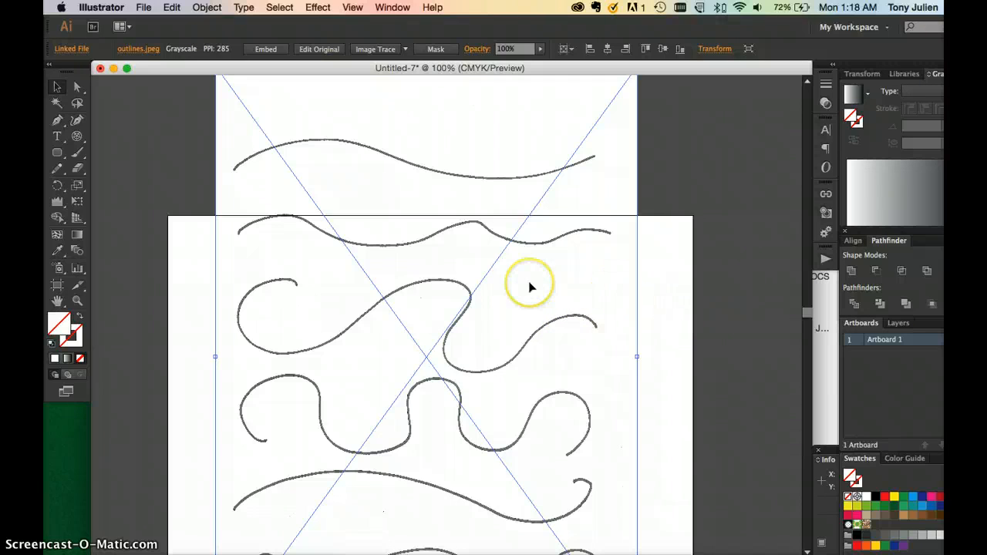
scroll(530, 288, down, 5)
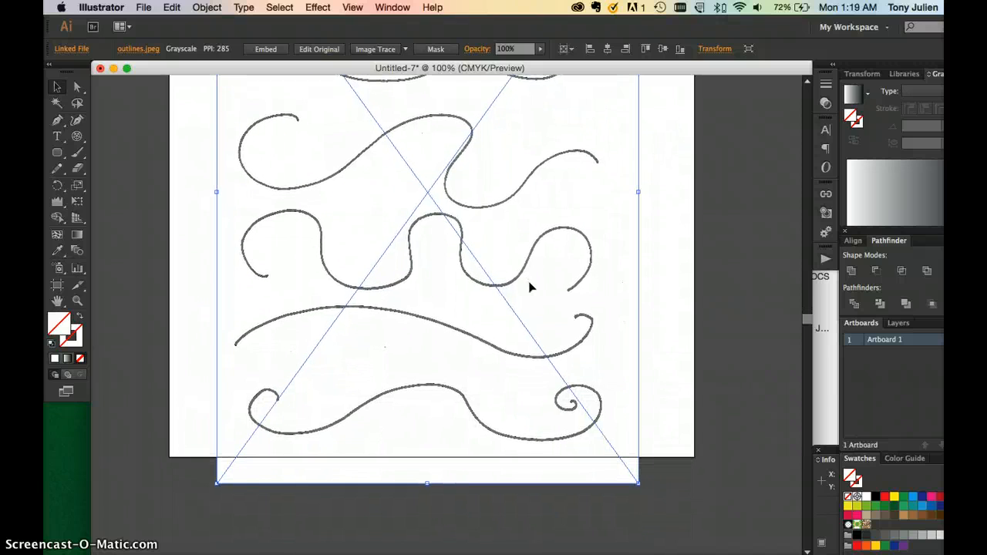
key(super+minus)
scroll(548, 319, up, 2)
scroll(548, 319, up, 1)
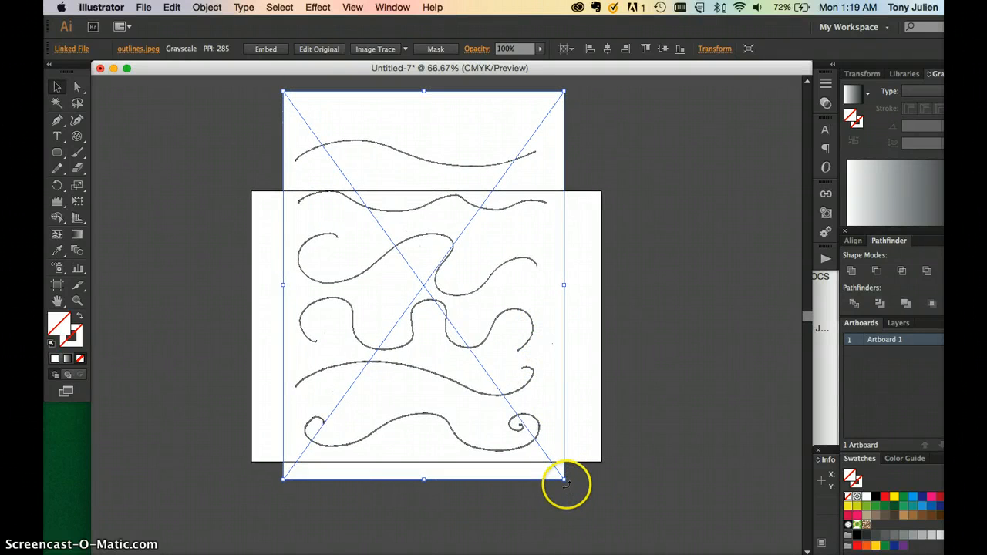
drag(609, 430, 677, 184)
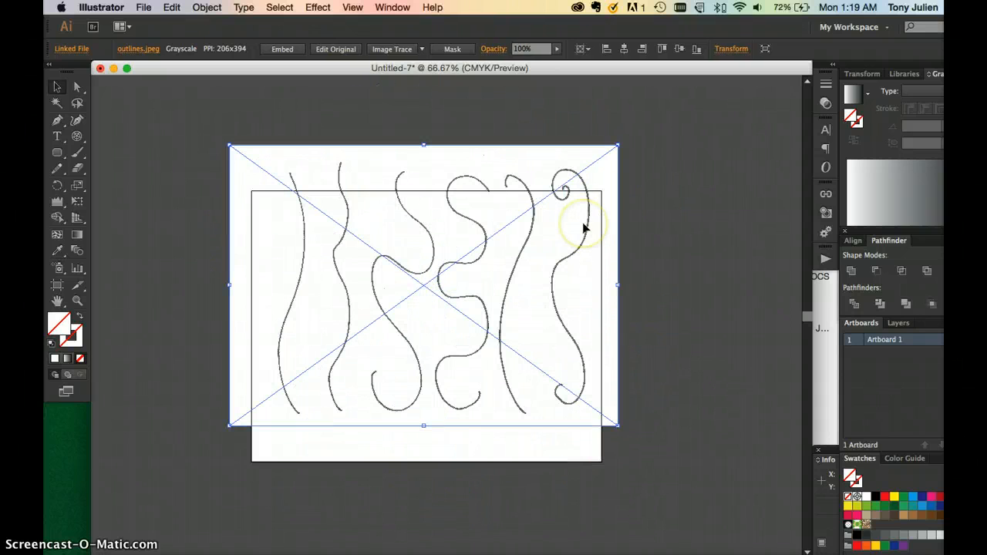
key(super+z)
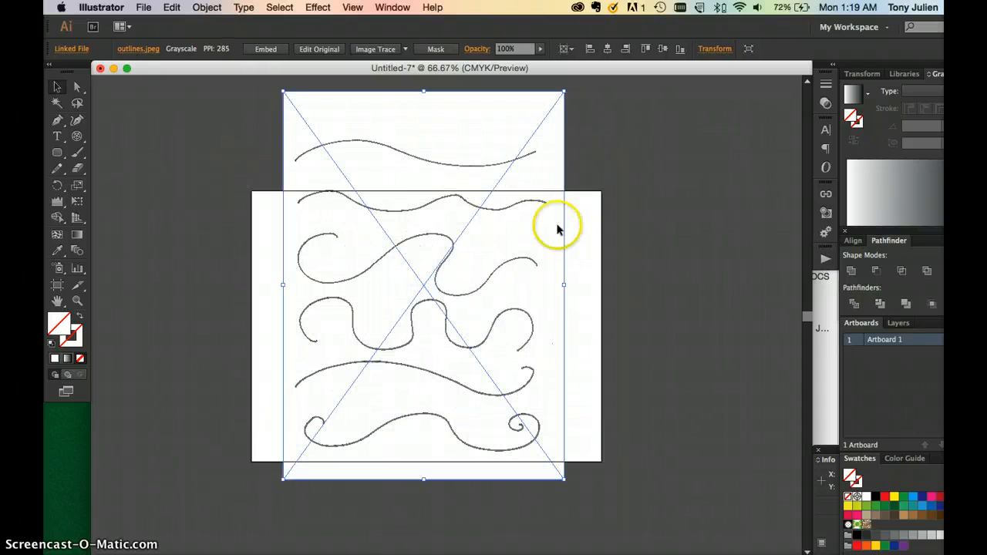
Step: Shrink the placed image proportionally and center it horizontally with its upper edge on the artboard's upper edge
drag(531, 196, 531, 202)
drag(563, 101, 506, 205)
drag(465, 280, 509, 271)
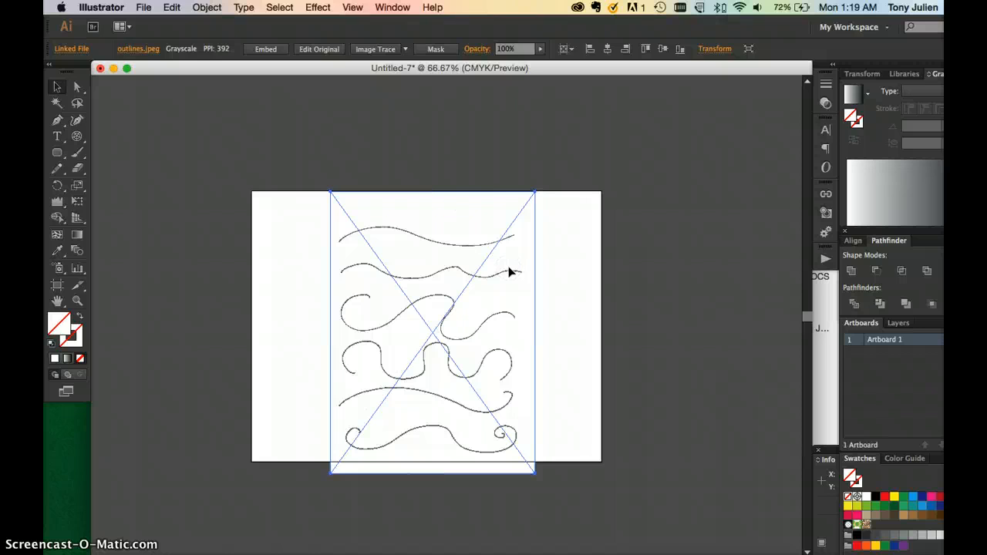
Step: Float the Layers panel beside the artwork and add a new layer above Layer 1
key(super+plus)
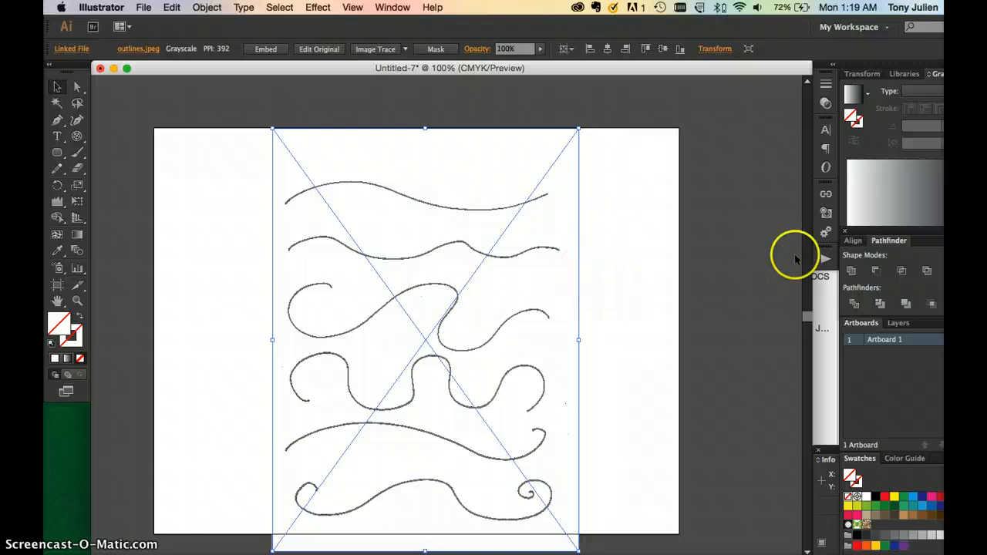
drag(898, 323, 692, 222)
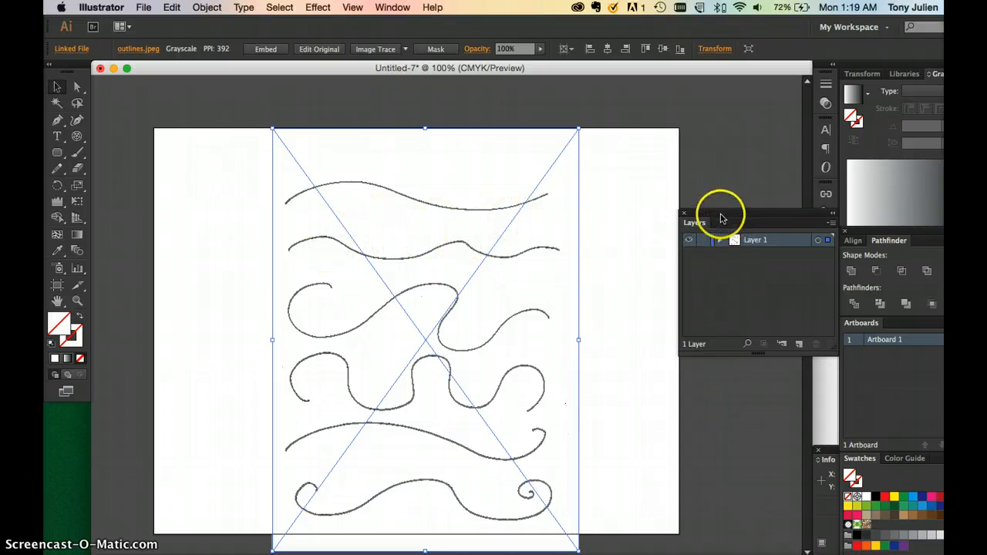
click(734, 242)
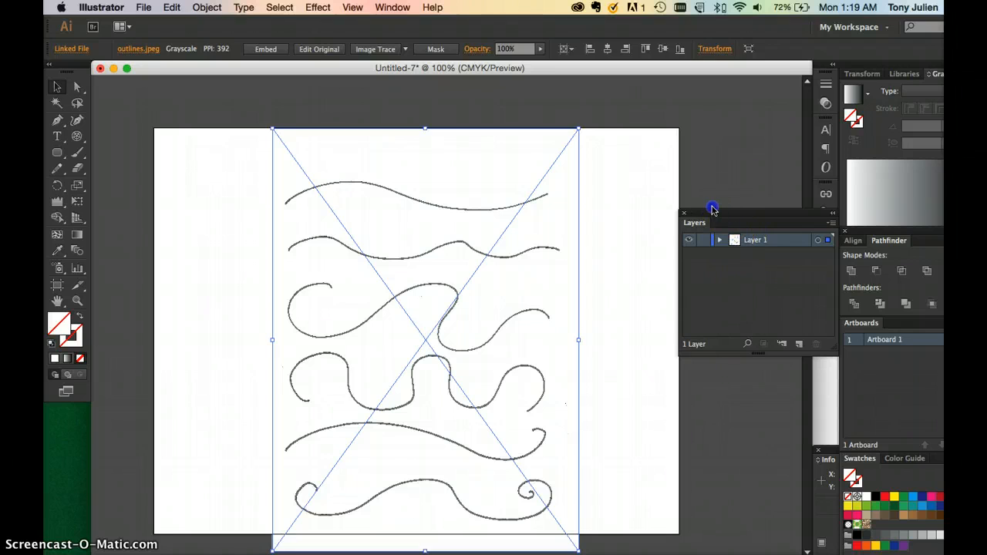
drag(713, 209, 640, 189)
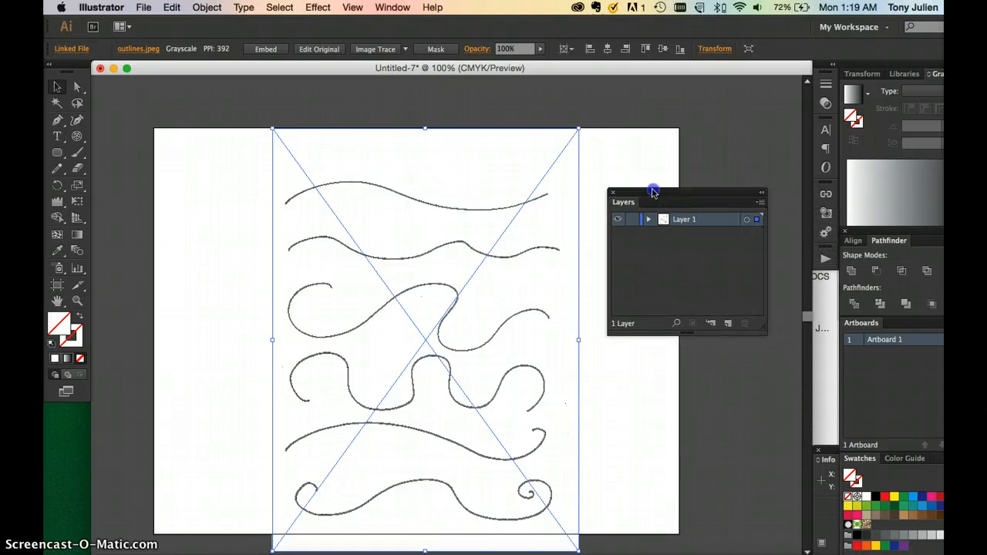
click(727, 324)
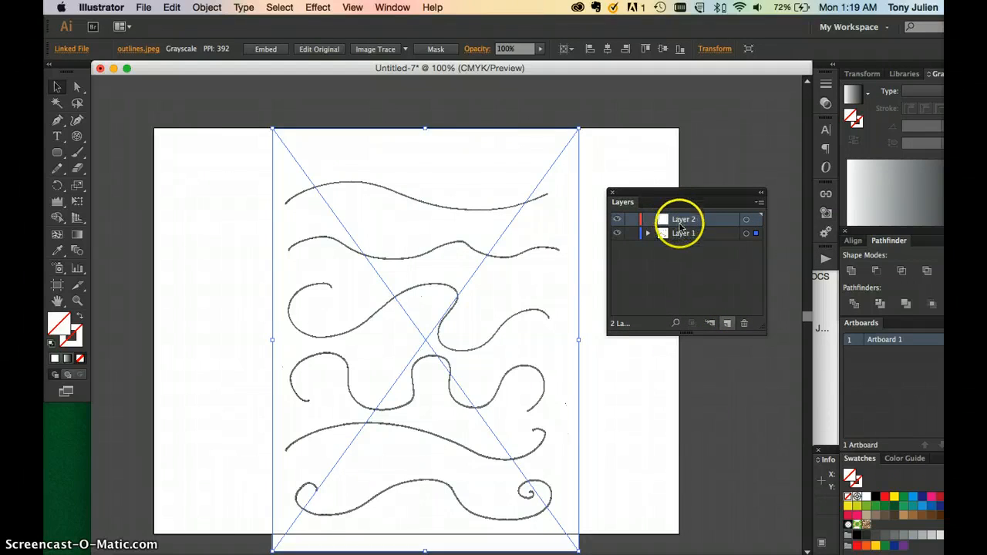
Step: Lock Layer 1, which holds the placed image, and test the lock by trying to move the image
click(618, 234)
click(618, 234)
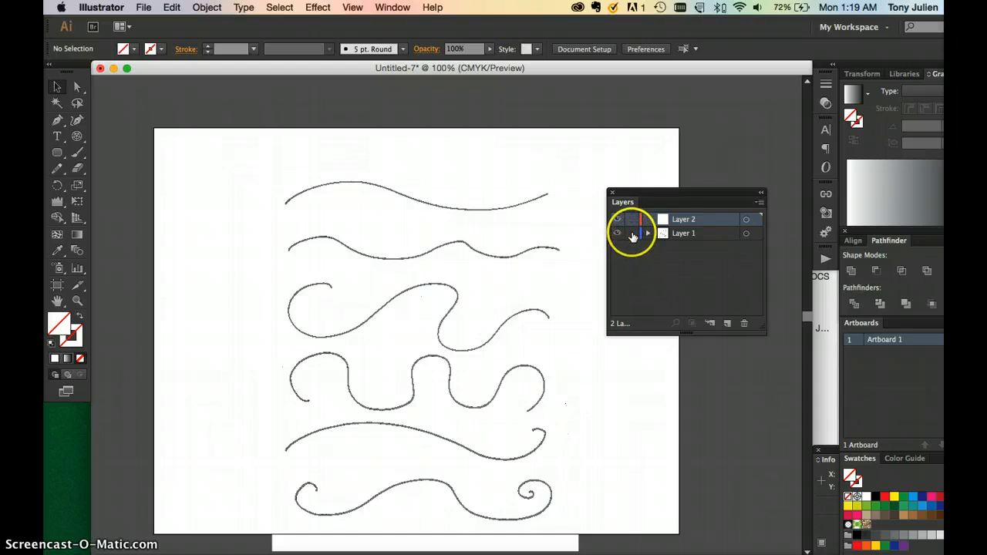
click(632, 234)
drag(436, 202, 419, 231)
click(629, 274)
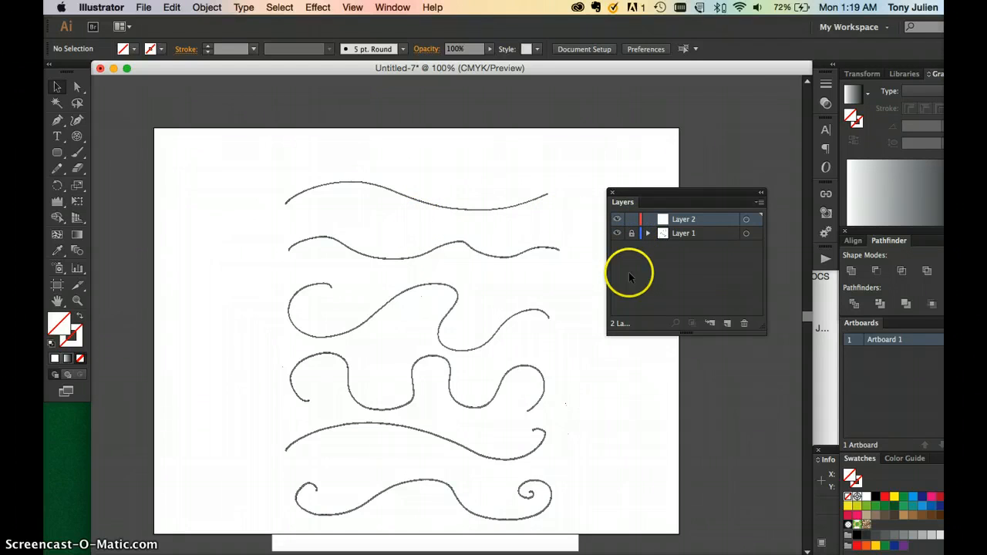
click(684, 233)
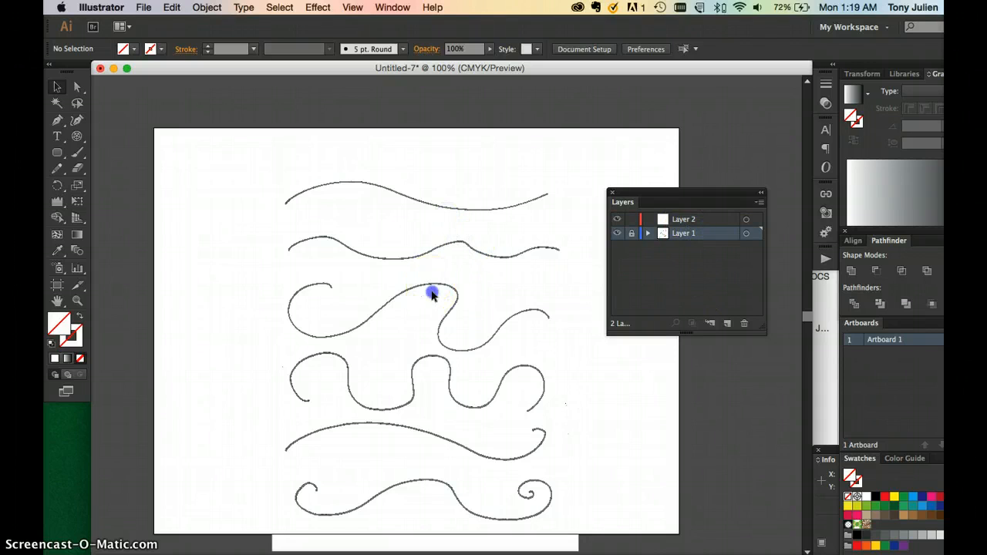
drag(384, 220, 385, 220)
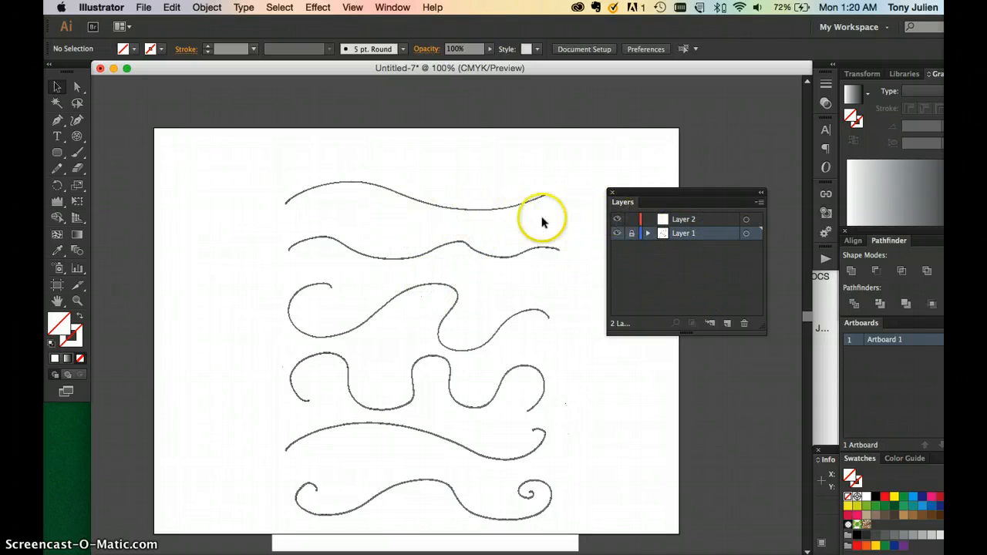
Step: Make Layer 2 the active layer and move the floating Layers panel clear of the template curves
click(686, 220)
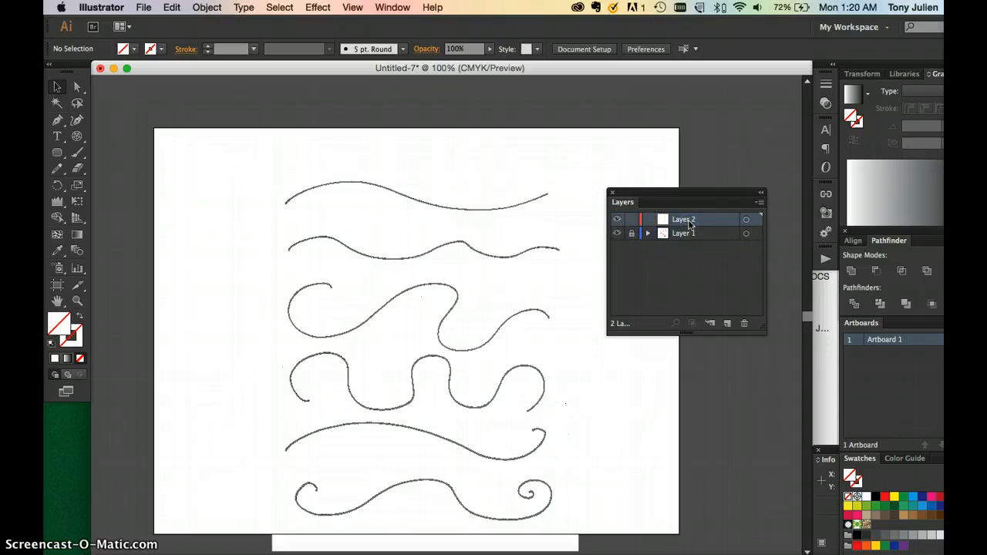
key(super+equal)
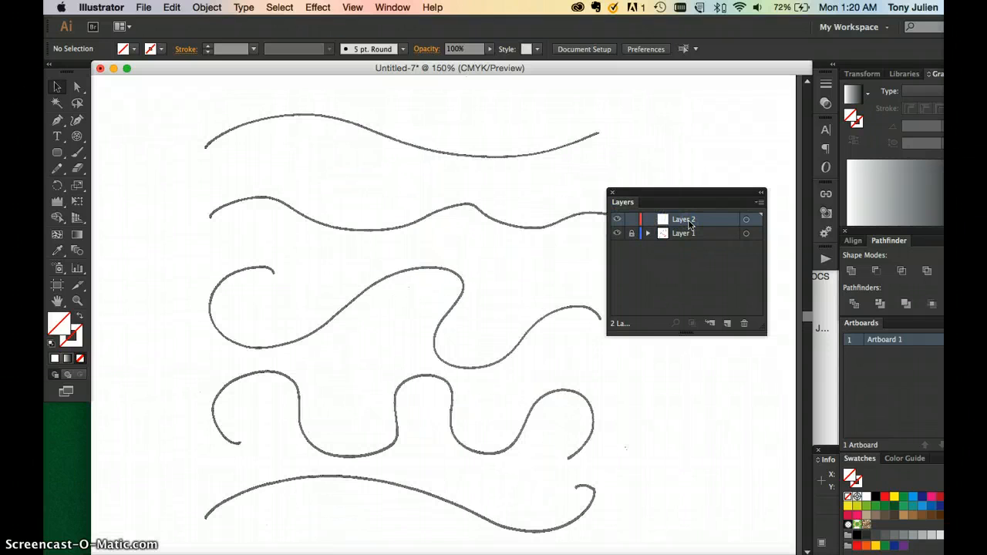
drag(683, 194, 828, 373)
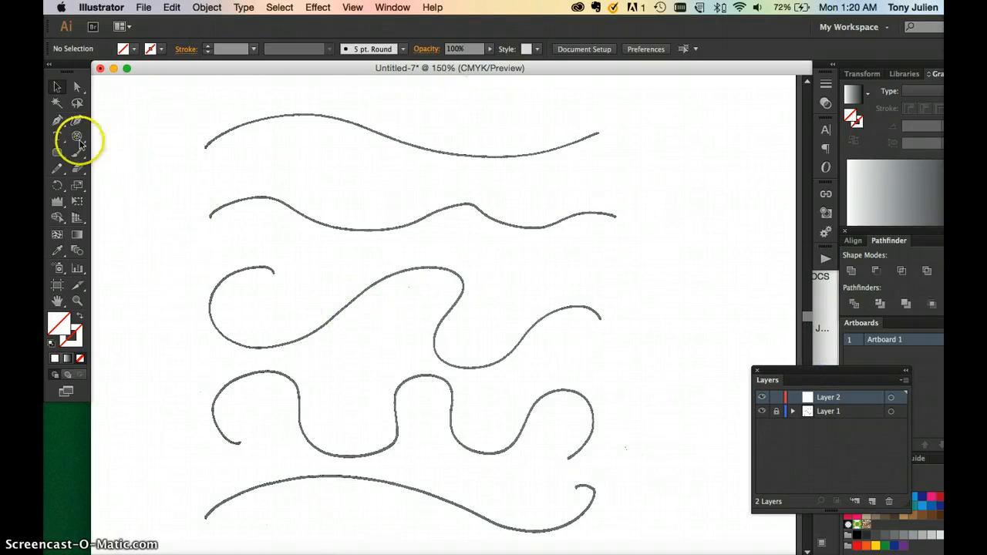
Step: Choose the Pen tool and set the stroke color to red, keeping the fill at none
click(57, 122)
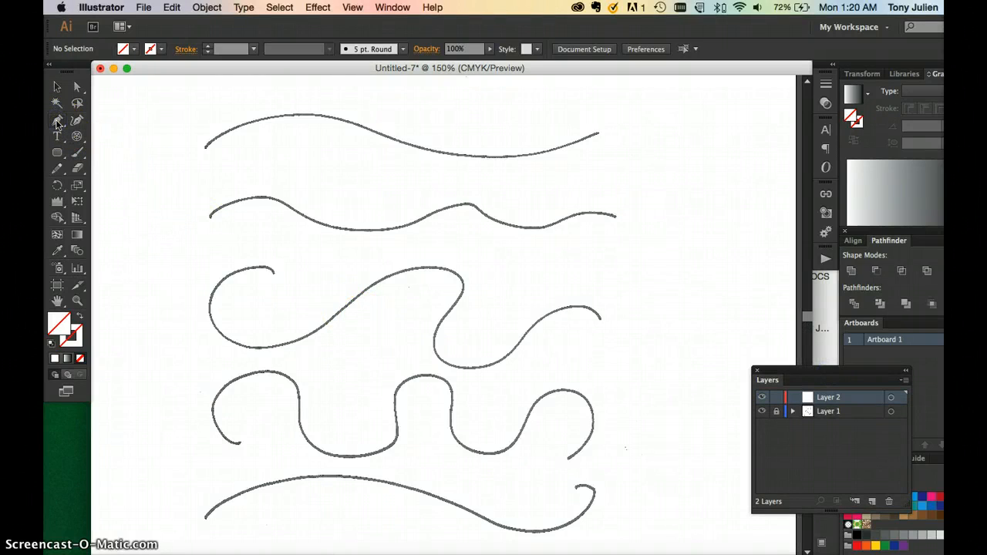
super+space+click(262, 181)
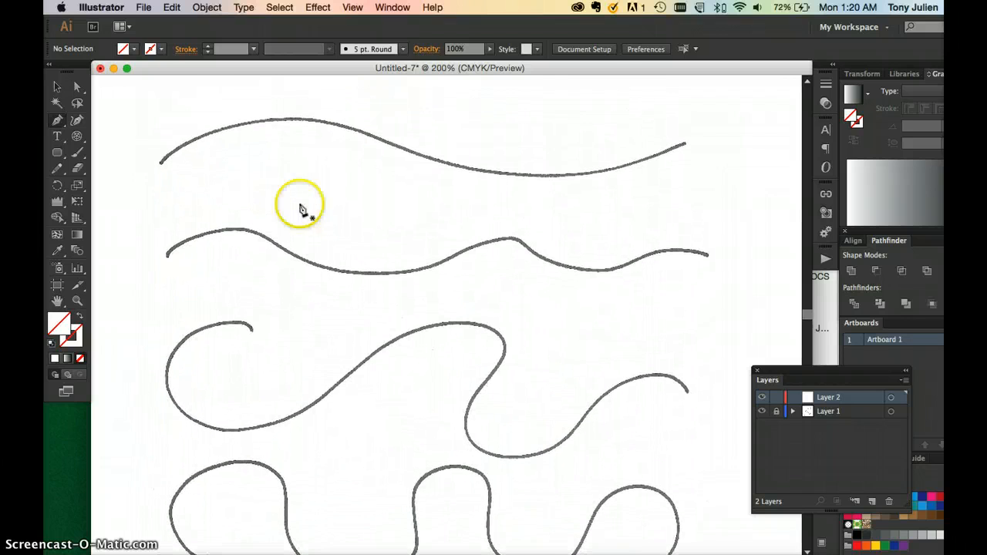
mouse_move(167, 159)
mouse_down()
mouse_move(275, 129)
mouse_move(585, 176)
mouse_move(686, 143)
mouse_up()
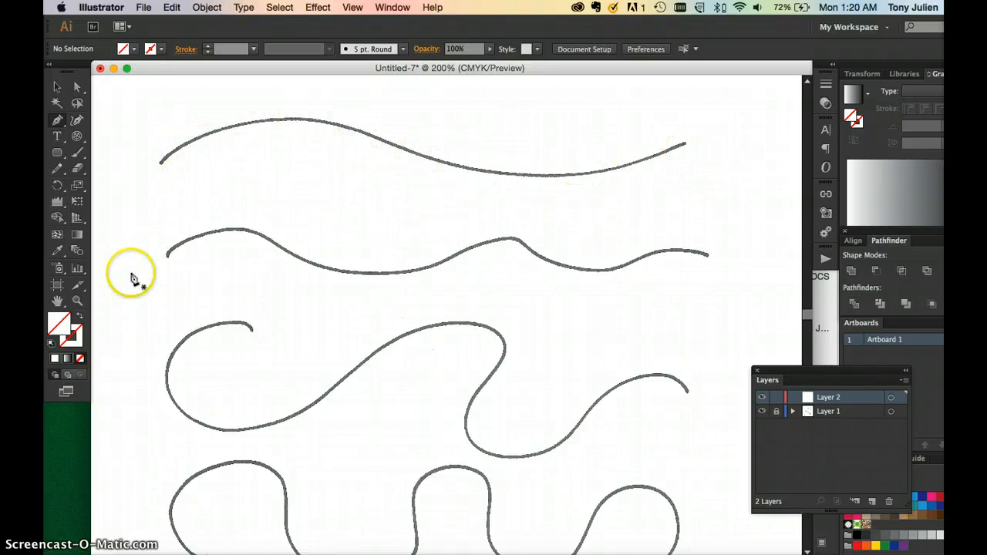
click(78, 344)
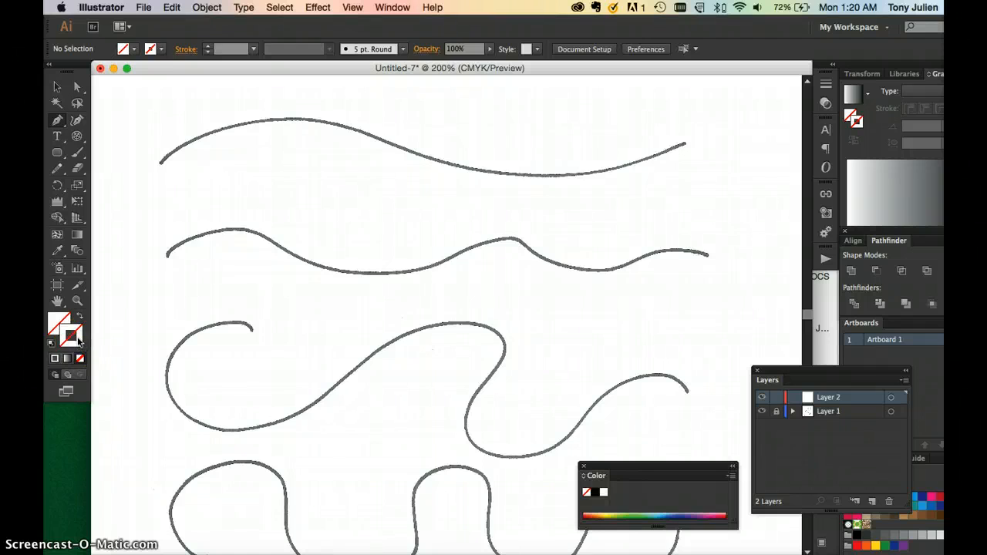
click(932, 471)
click(884, 497)
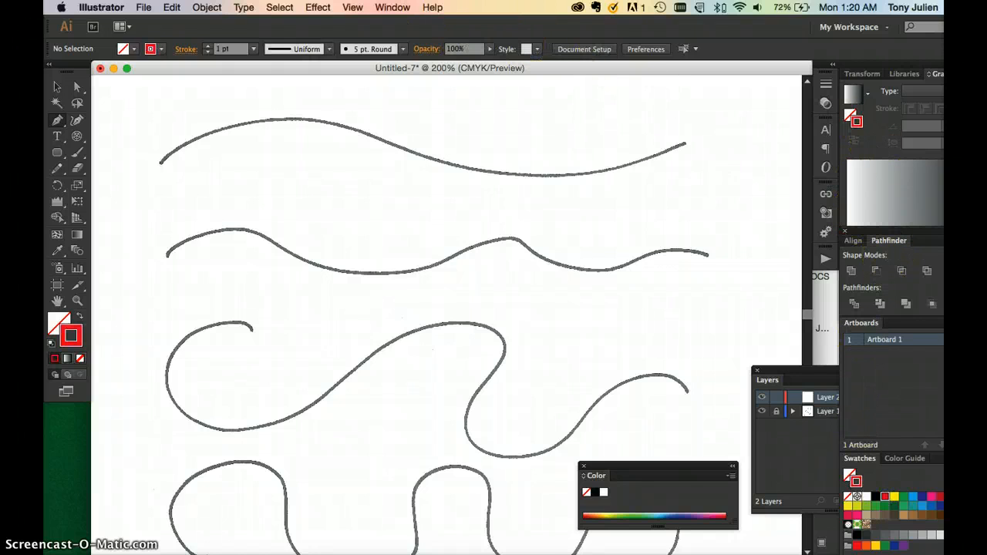
Step: Set the stroke weight to 2 pt in the Stroke settings
click(393, 7)
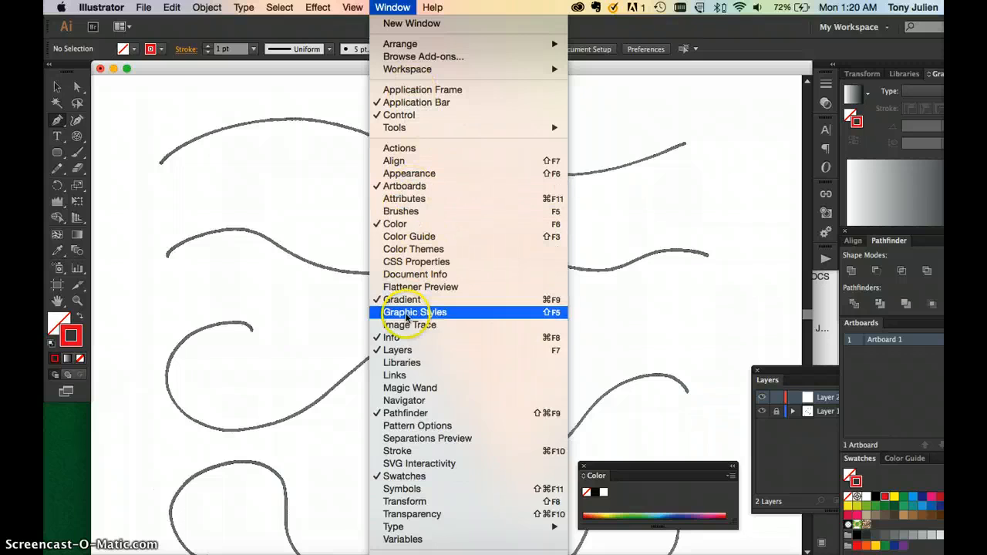
click(408, 452)
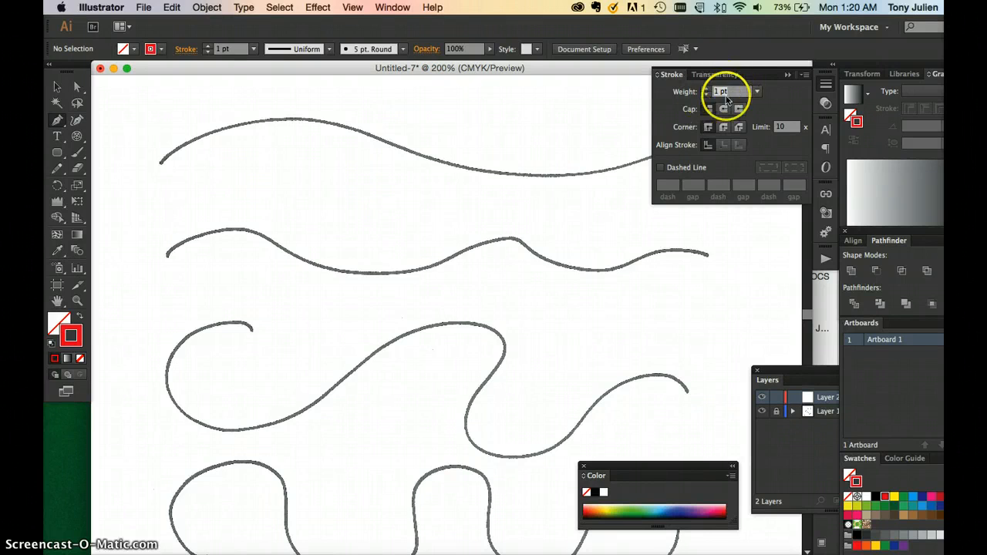
right_click(721, 93)
key(Escape)
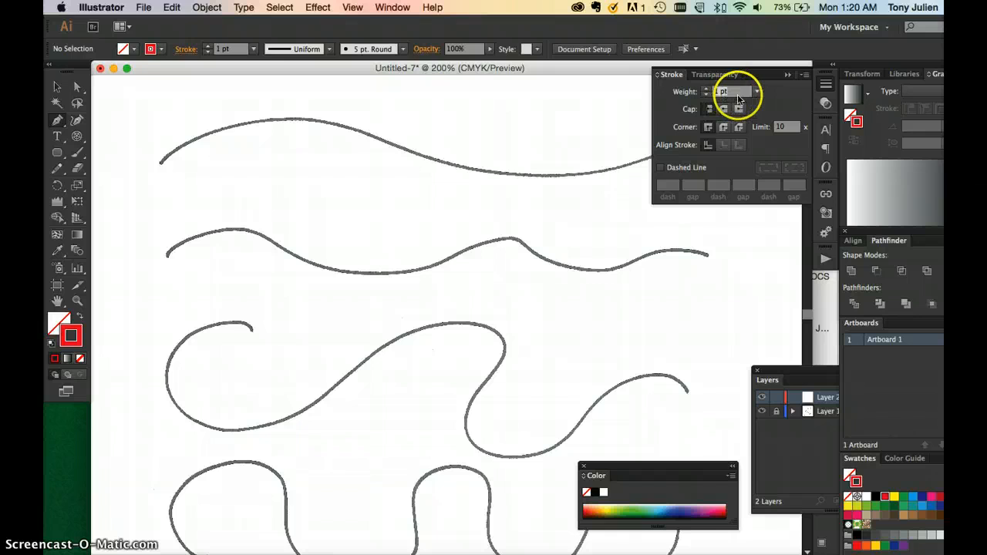
click(756, 92)
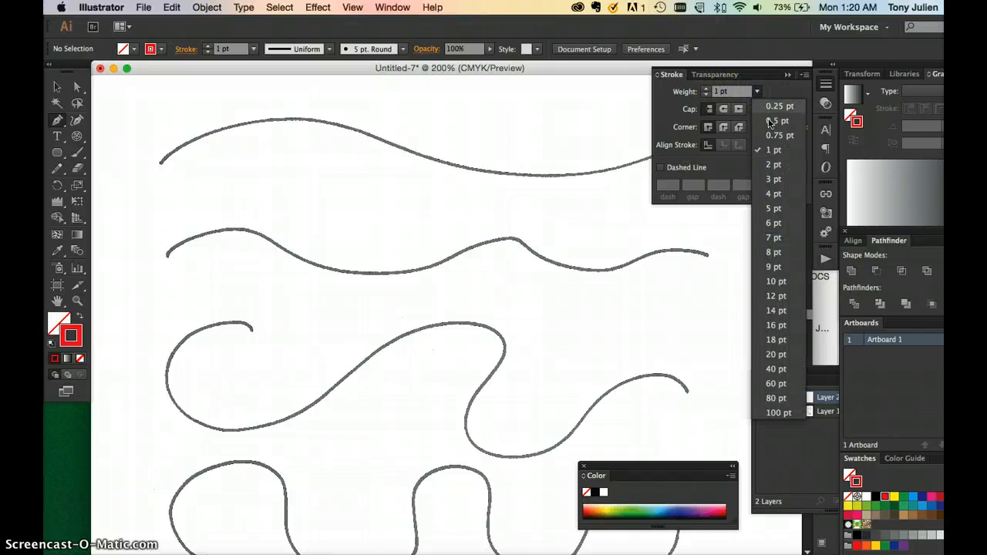
click(771, 165)
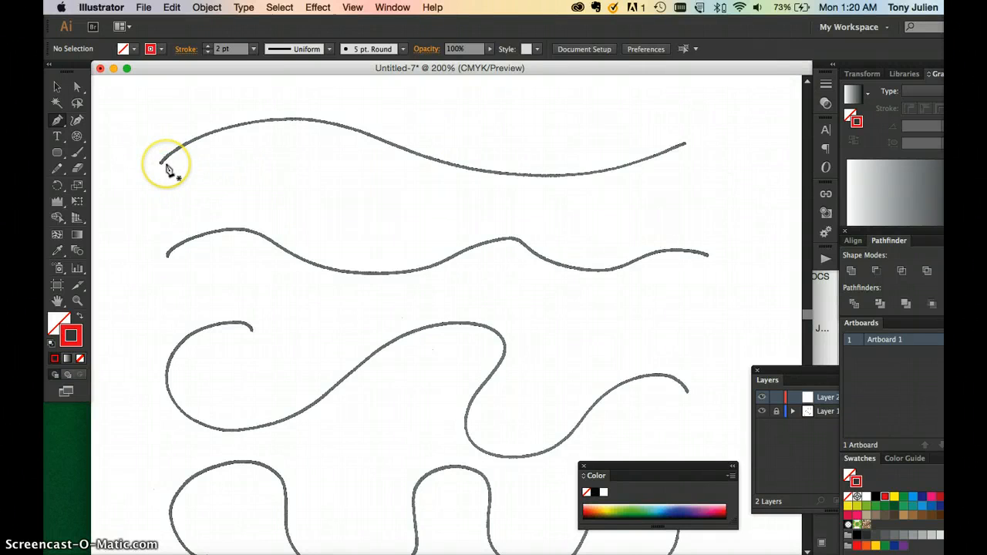
Step: Start a Pen path at the topmost curve's left end and add a smooth anchor midway between crest and trough, fitting its handles to the curve
key(super+equal)
scroll(231, 213, up, 3)
scroll(231, 214, left, 3)
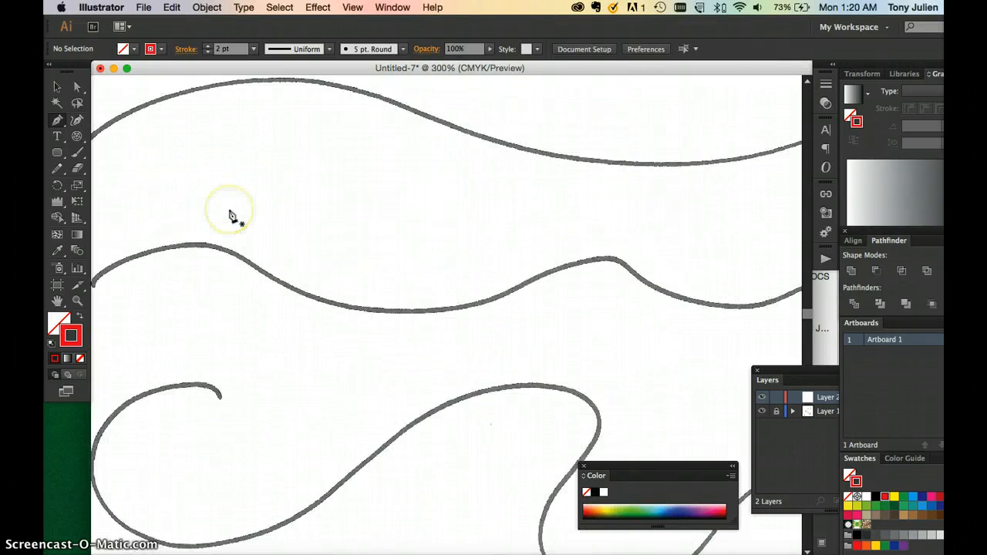
scroll(231, 213, up, 1)
scroll(231, 212, left, 2)
right_click(232, 213)
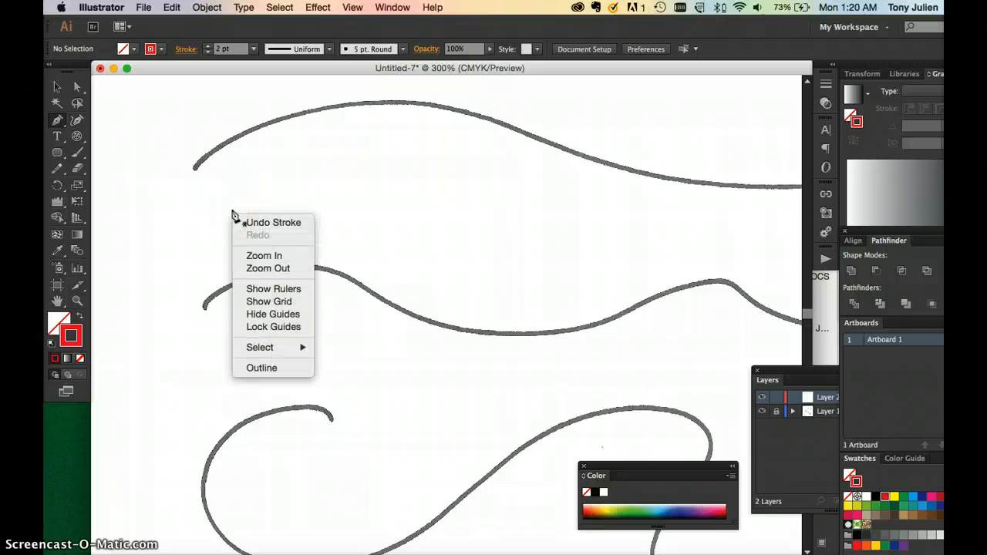
click(175, 205)
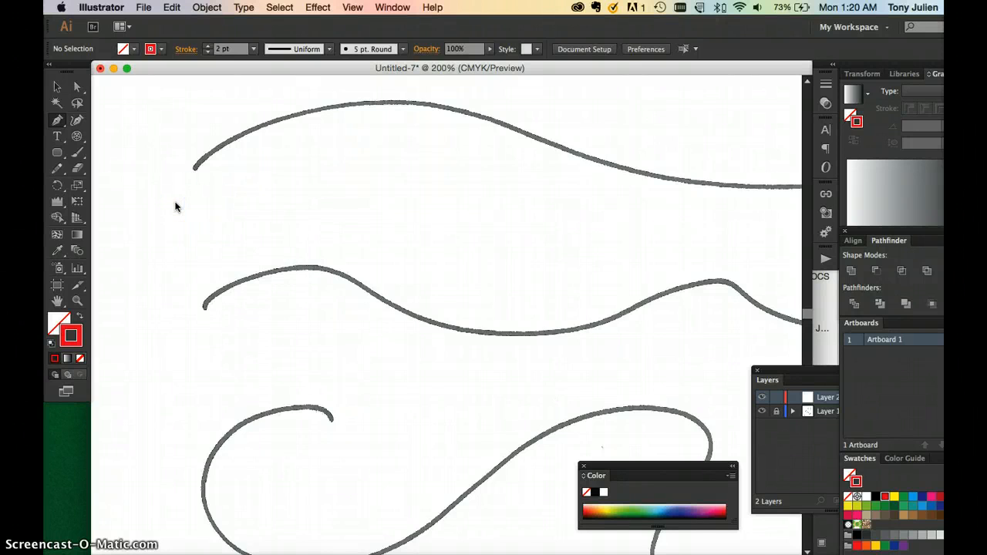
scroll(175, 205, down, 3)
click(183, 198)
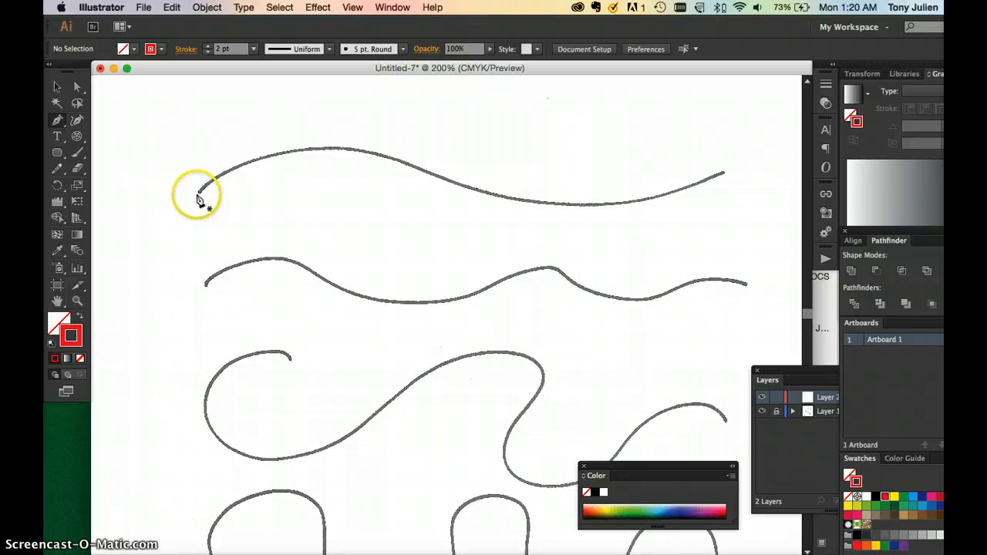
click(199, 192)
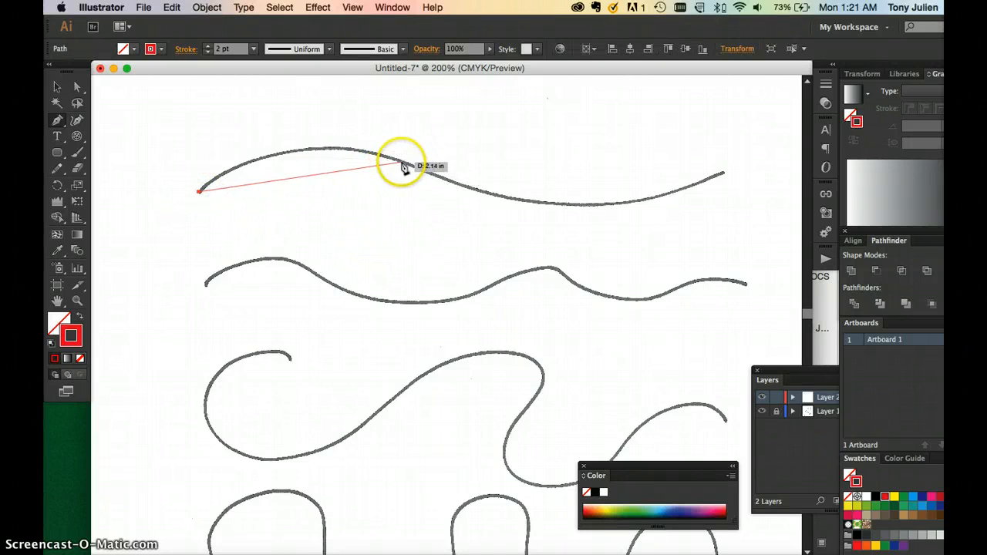
drag(404, 163, 522, 209)
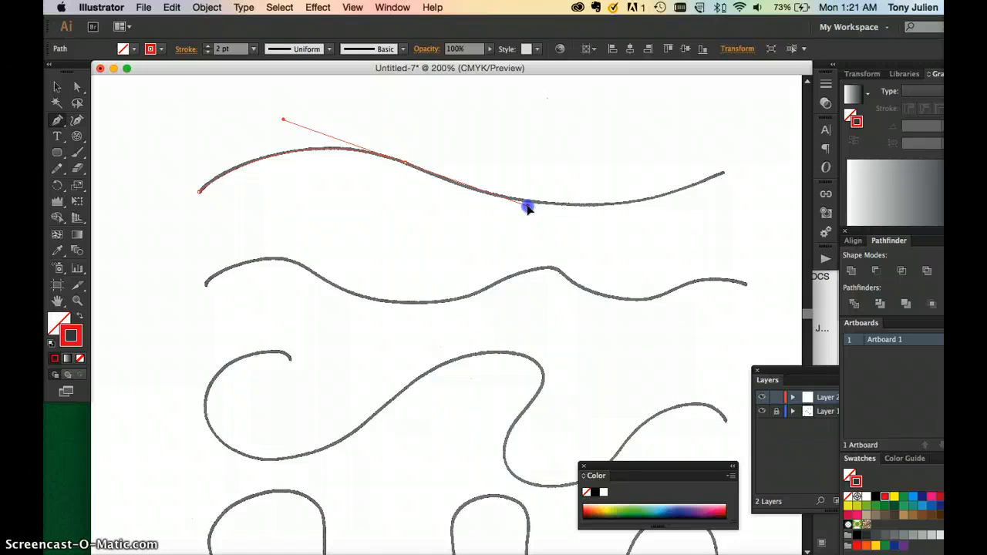
click(527, 206)
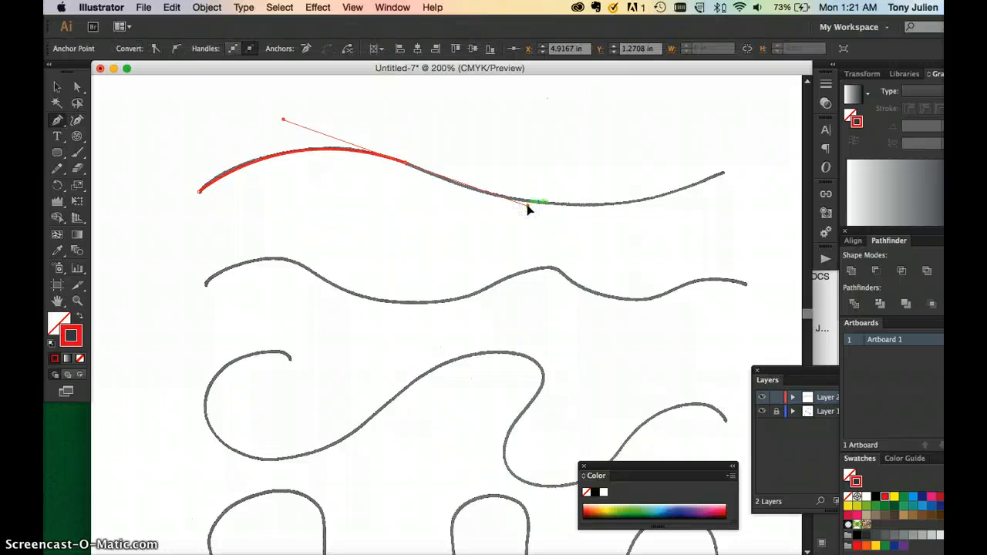
Step: End the path with a smooth anchor at the topmost curve's right end, remove its outgoing handle, and deselect the path
drag(527, 210, 613, 208)
drag(723, 174, 725, 179)
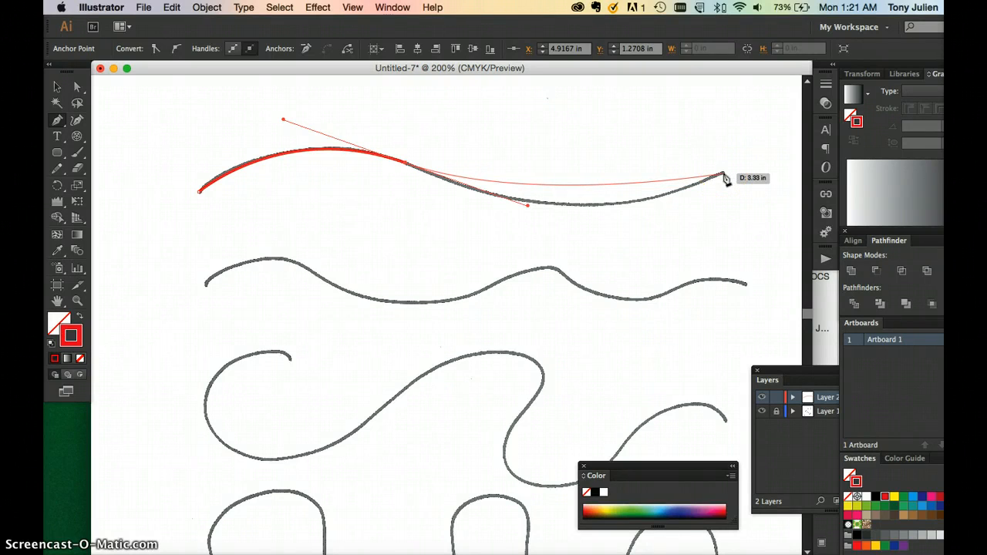
scroll(724, 176, right, 5)
click(596, 191)
drag(596, 193, 742, 132)
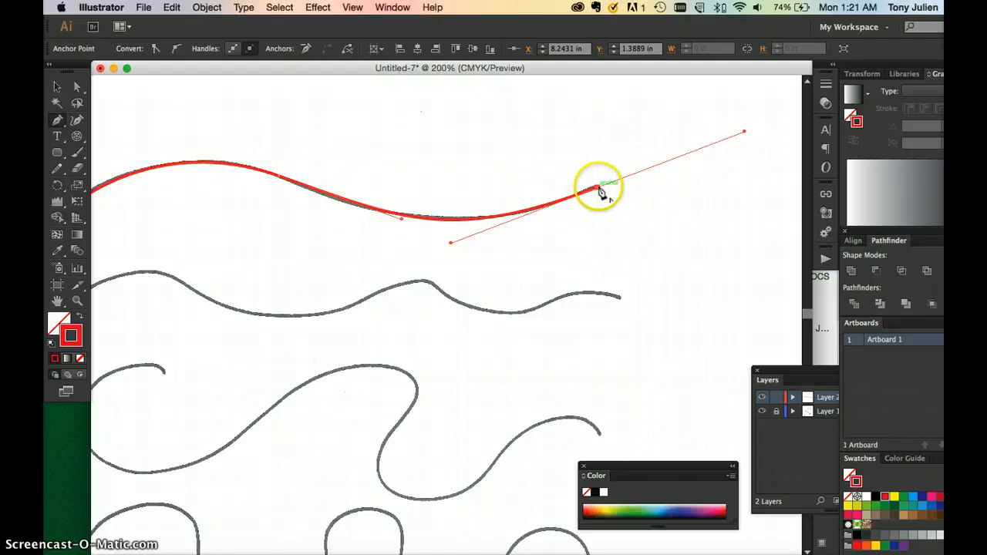
mouse_move(599, 193)
mouse_down()
mouse_move(617, 221)
mouse_move(598, 194)
mouse_up()
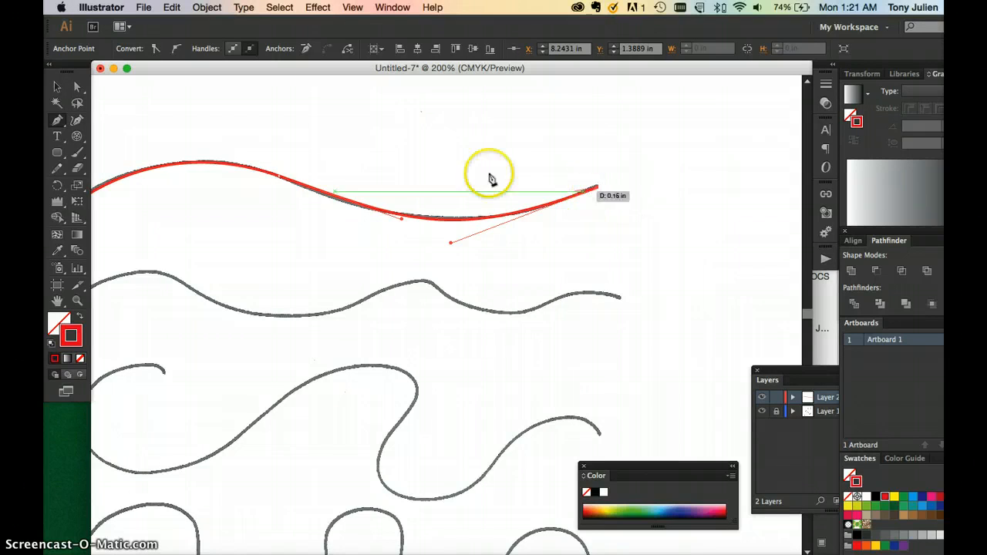
click(57, 87)
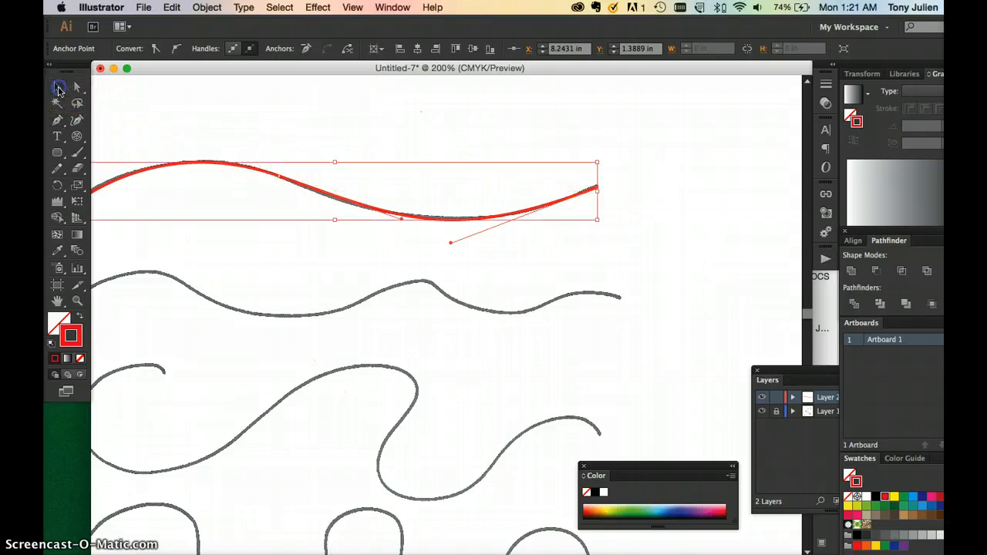
click(619, 196)
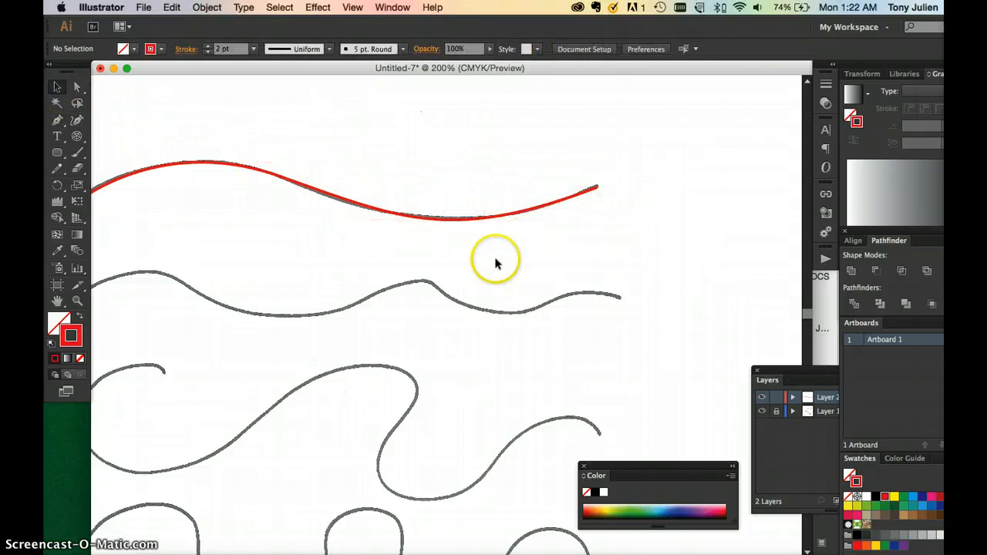
Step: Examine up close how well the red path follows the topmost template curve
key(super+equal)
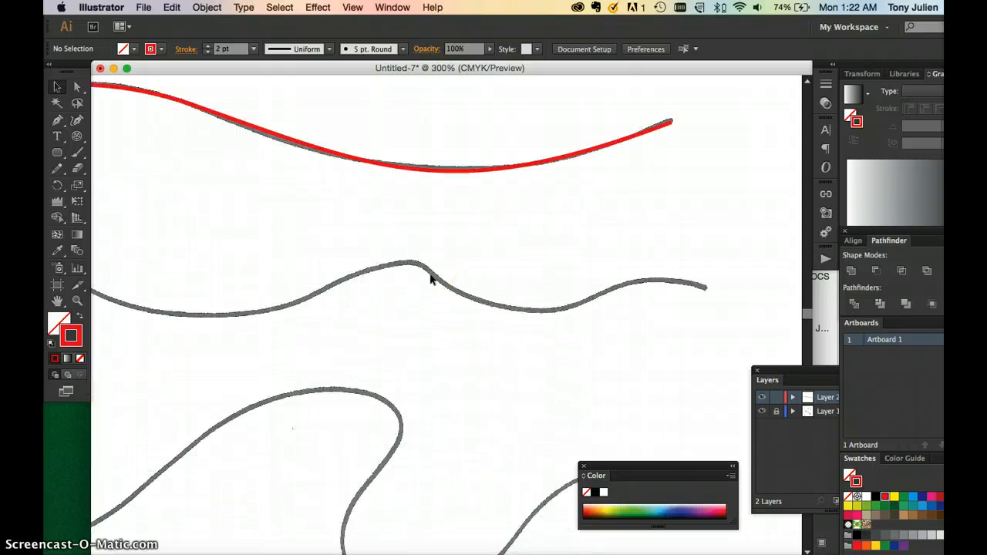
drag(346, 167, 314, 142)
click(312, 141)
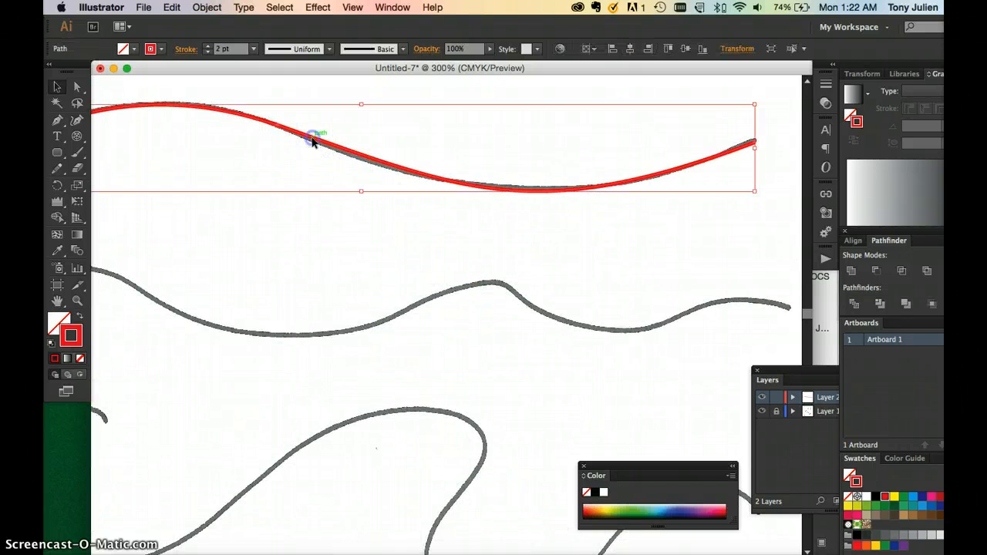
click(337, 247)
key(super+minus)
key(super+minus)
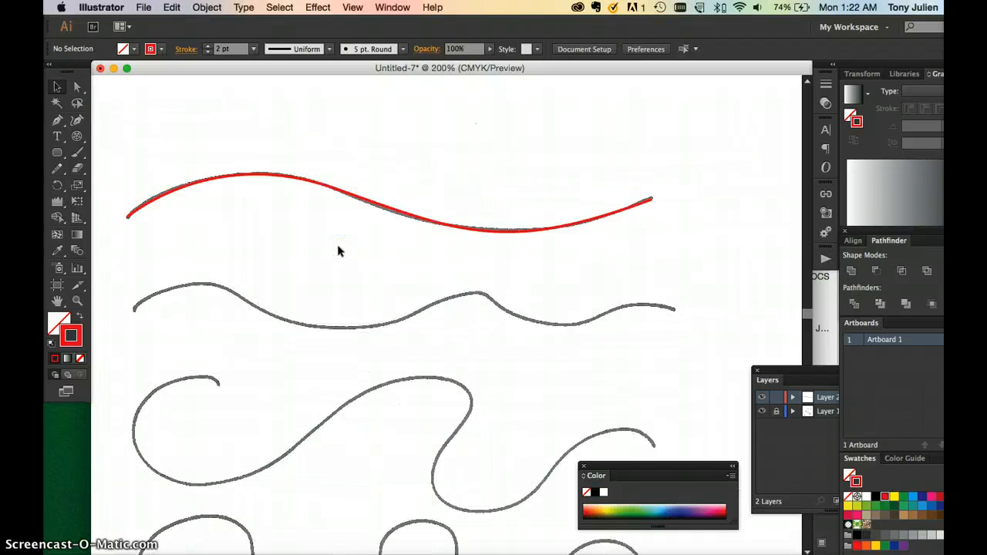
click(406, 287)
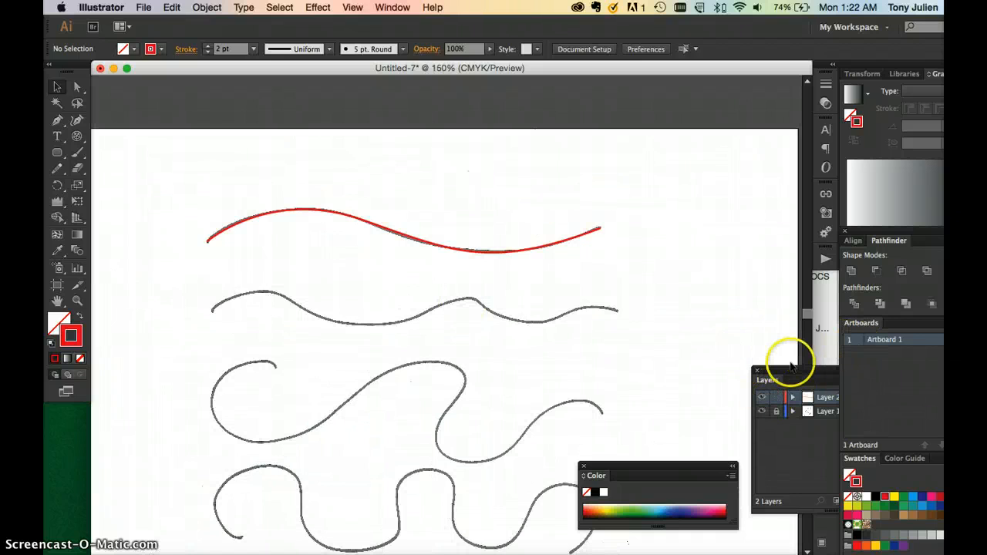
Step: Hide Layer 1 to inspect the red path alone, select the path, and show Layer 1 again
drag(785, 371, 678, 250)
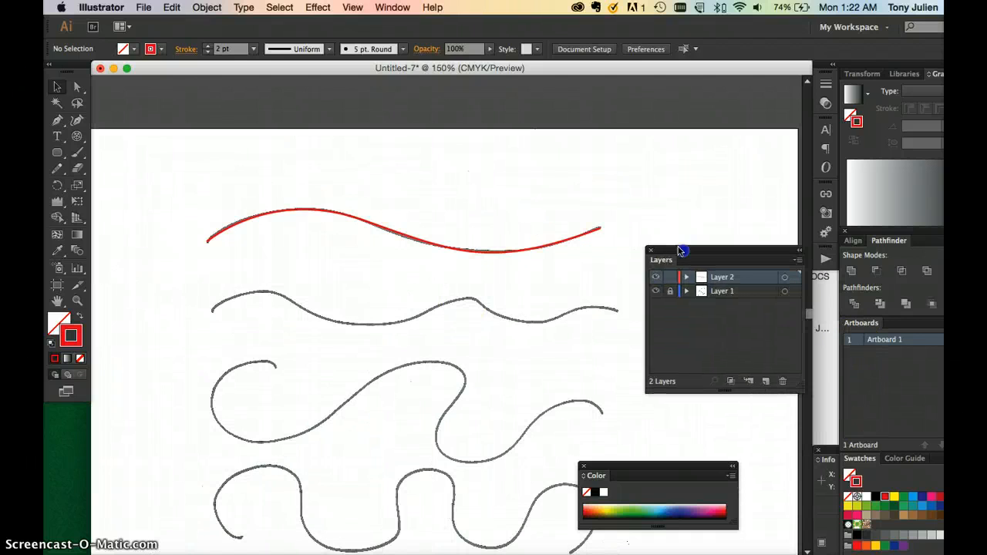
click(656, 293)
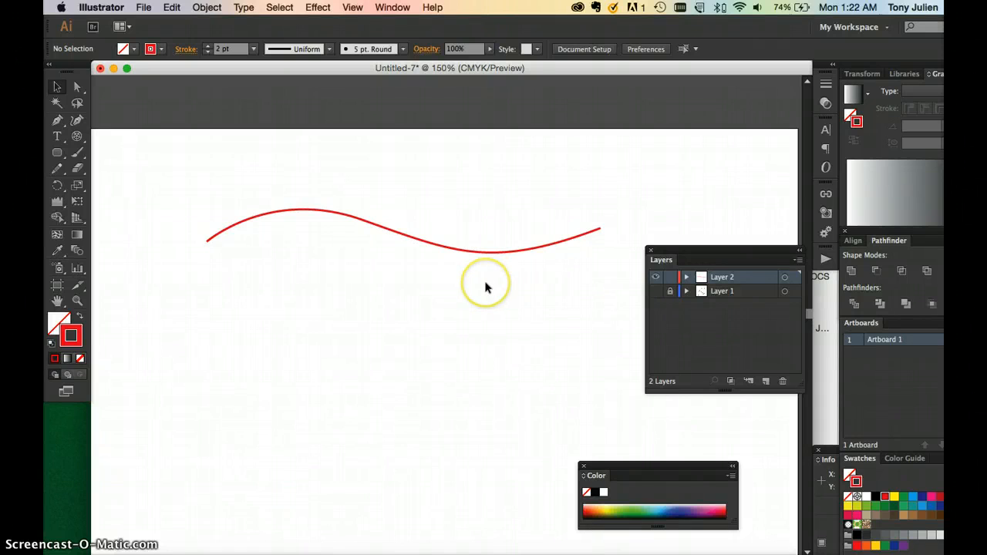
key(super+equal)
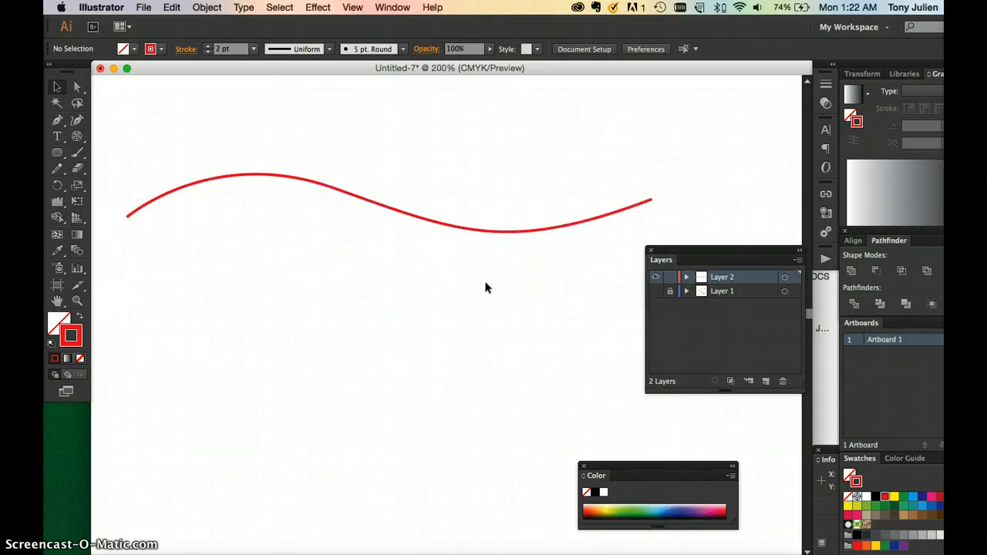
click(389, 210)
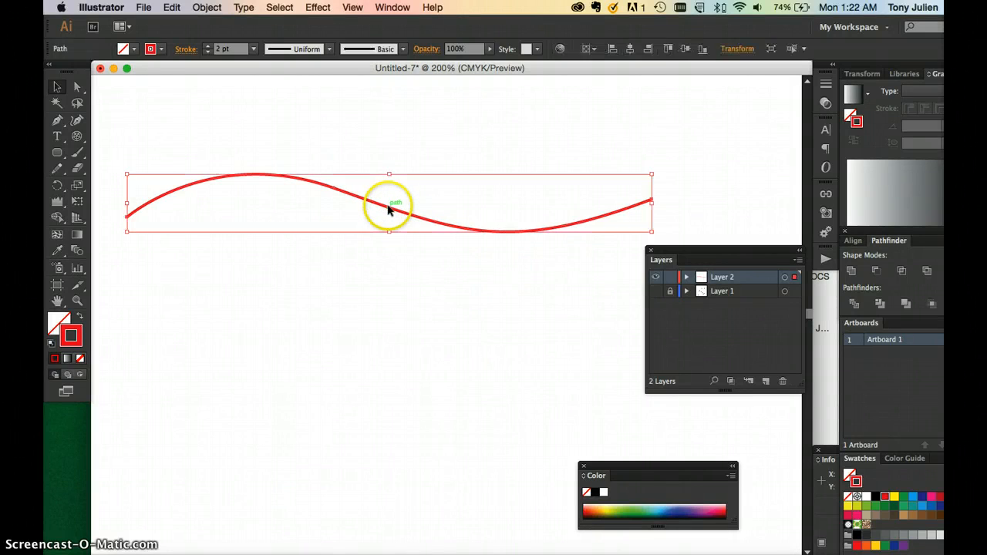
click(656, 291)
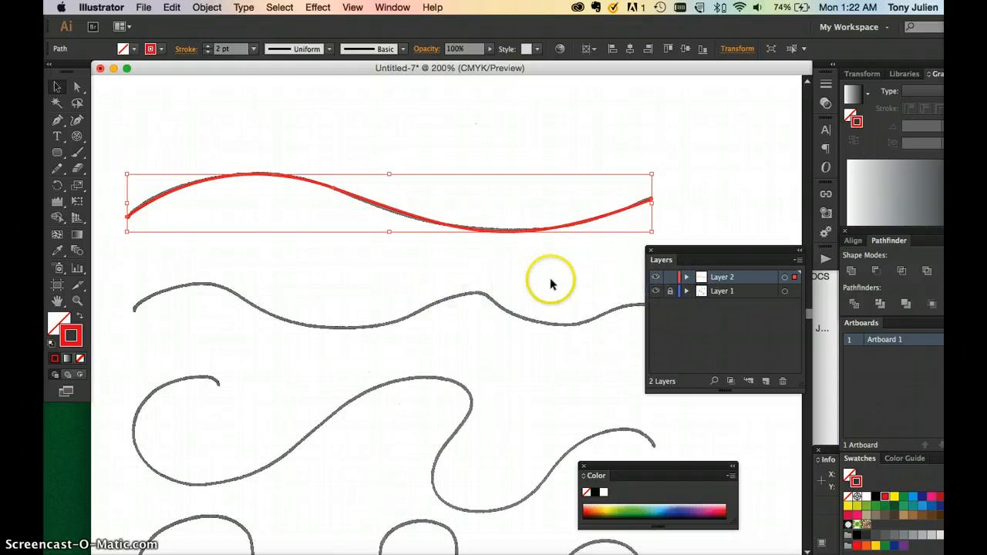
scroll(551, 284, down, 3)
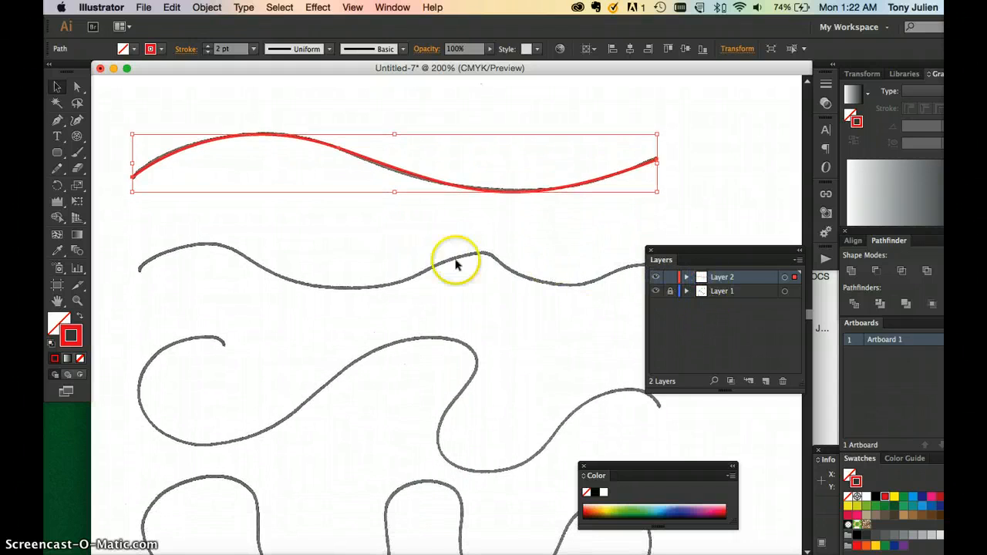
Step: Start a Pen path at the second curve's left end and add a smooth anchor at its first crest, fitting its handles to the curve
scroll(388, 257, left, 2)
scroll(388, 257, down, 1)
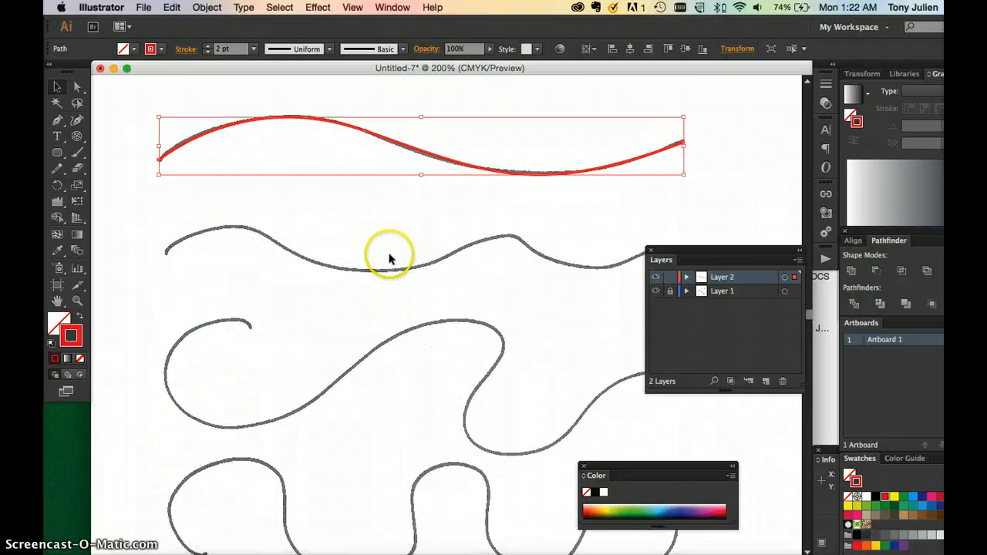
click(58, 119)
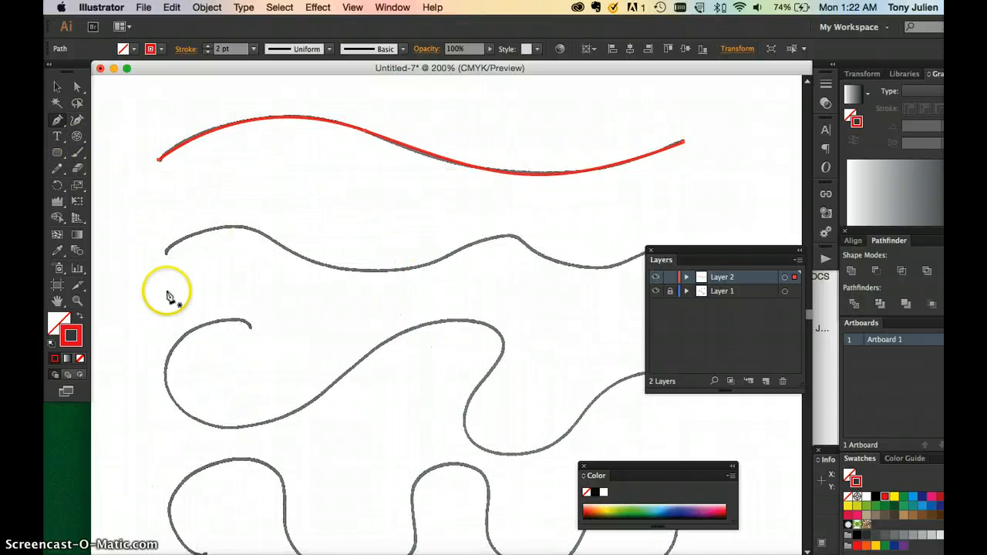
drag(166, 253, 243, 235)
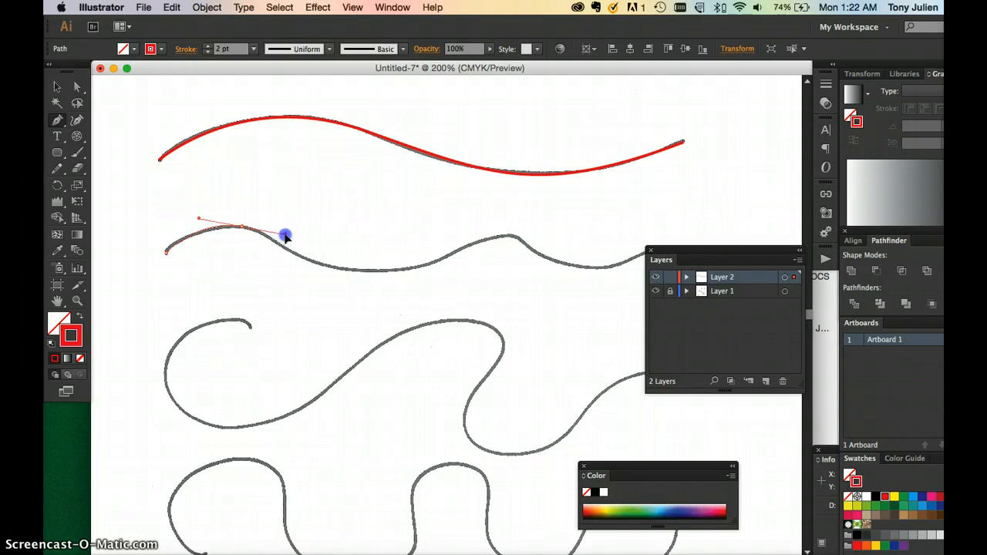
drag(307, 258, 291, 240)
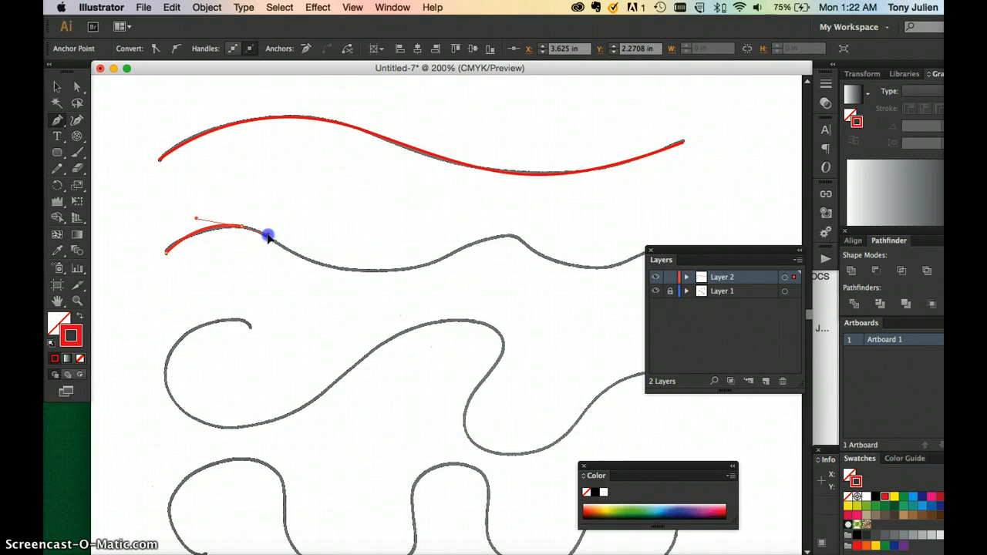
scroll(267, 235, up, 2)
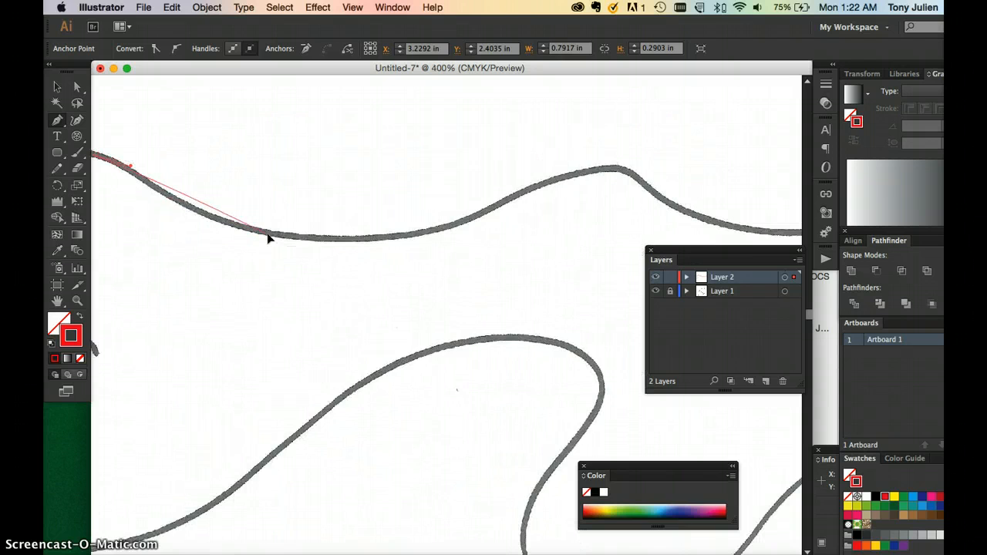
scroll(266, 233, left, 2)
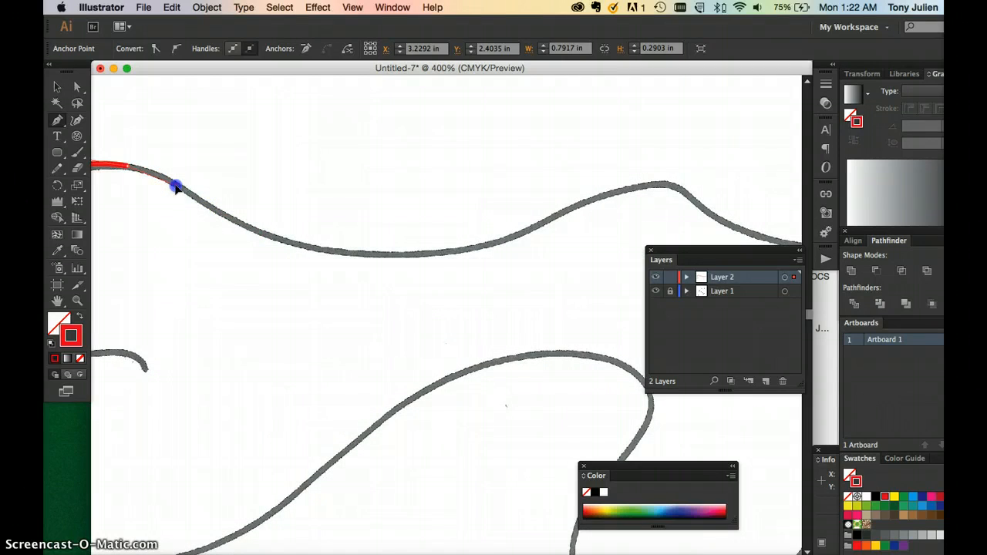
drag(176, 185, 231, 220)
click(257, 224)
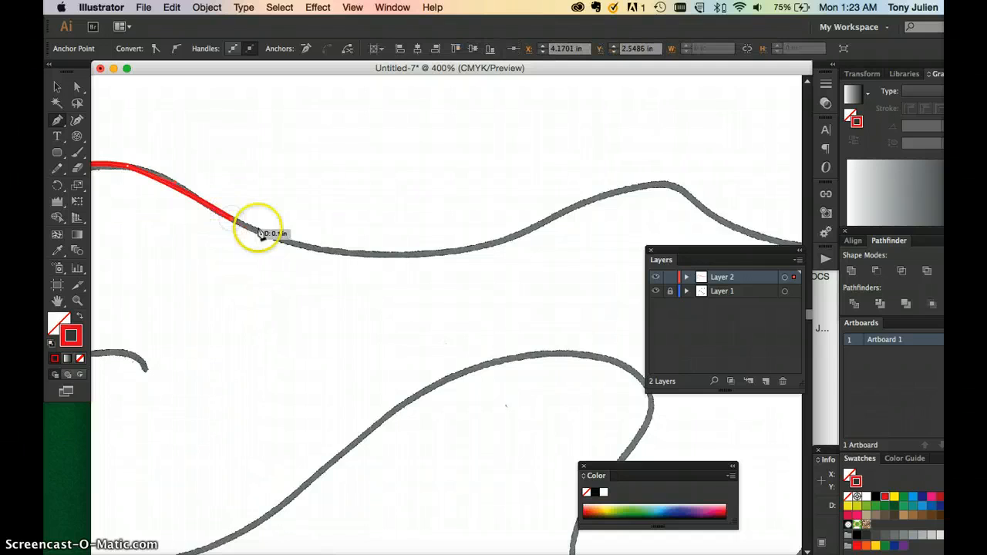
drag(286, 242, 400, 257)
key(super+z)
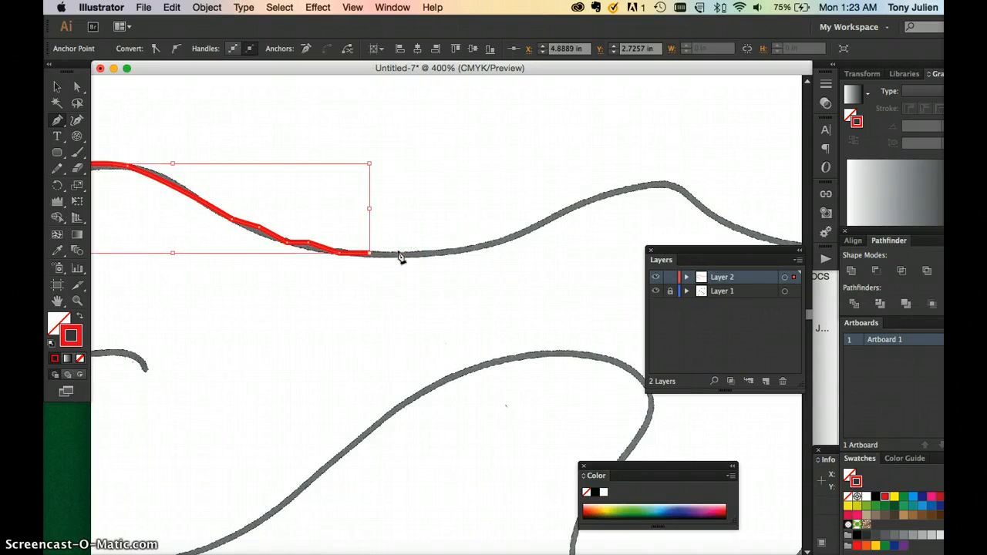
key(super+z)
key(super+z)
key(super+z)
key(super+z)
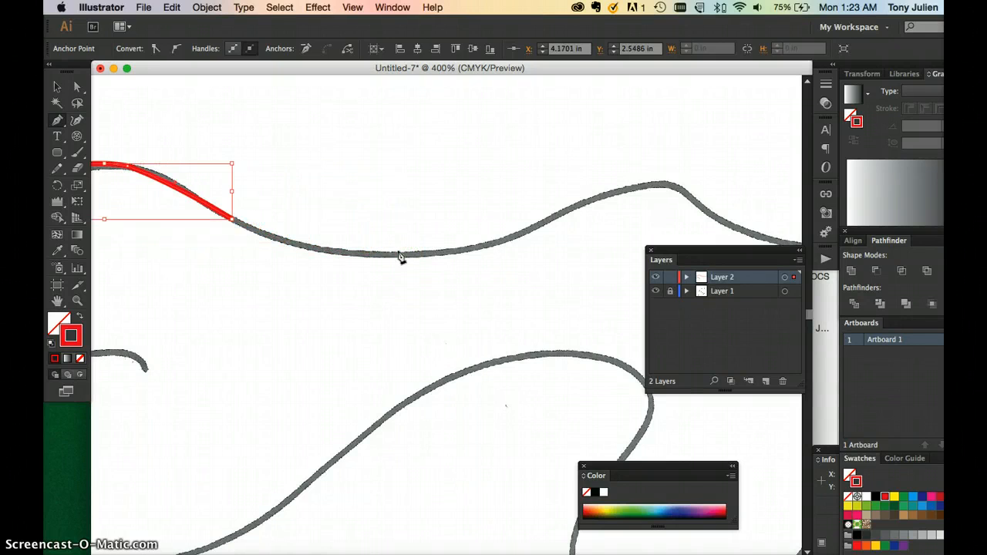
key(super+z)
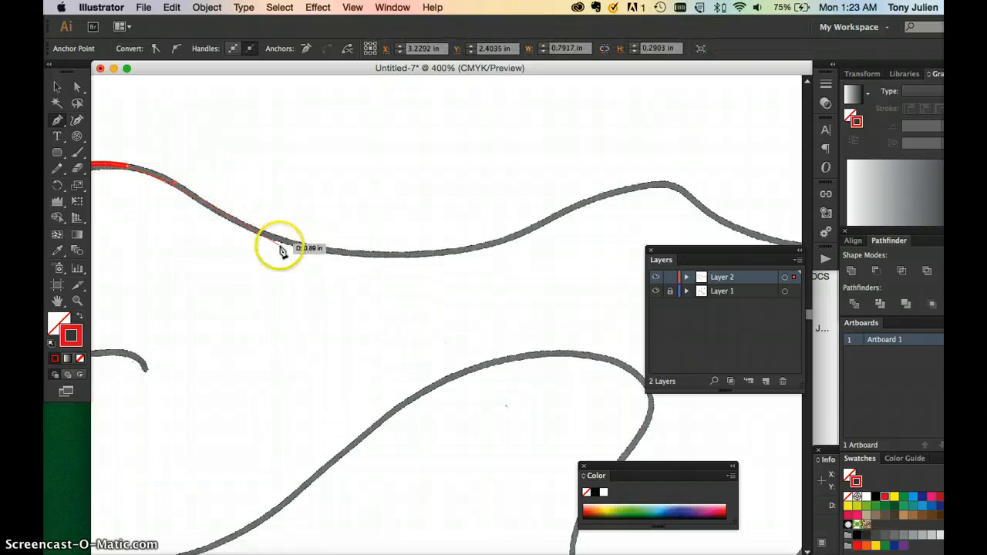
Step: Add smooth anchors where the second curve enters its first trough and midway up the following rise, fitting their handles to the curve
drag(291, 248, 317, 249)
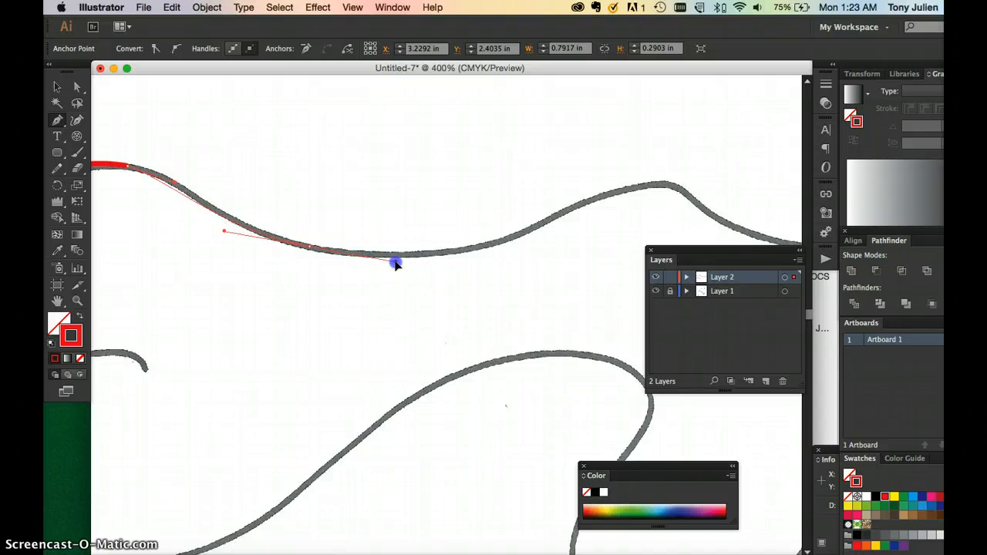
drag(224, 206, 367, 248)
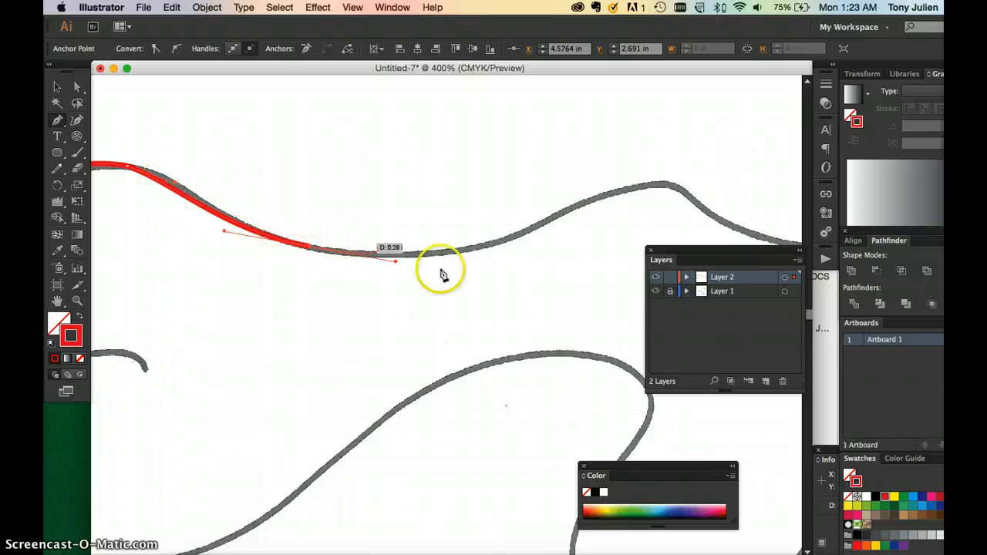
drag(544, 229, 555, 215)
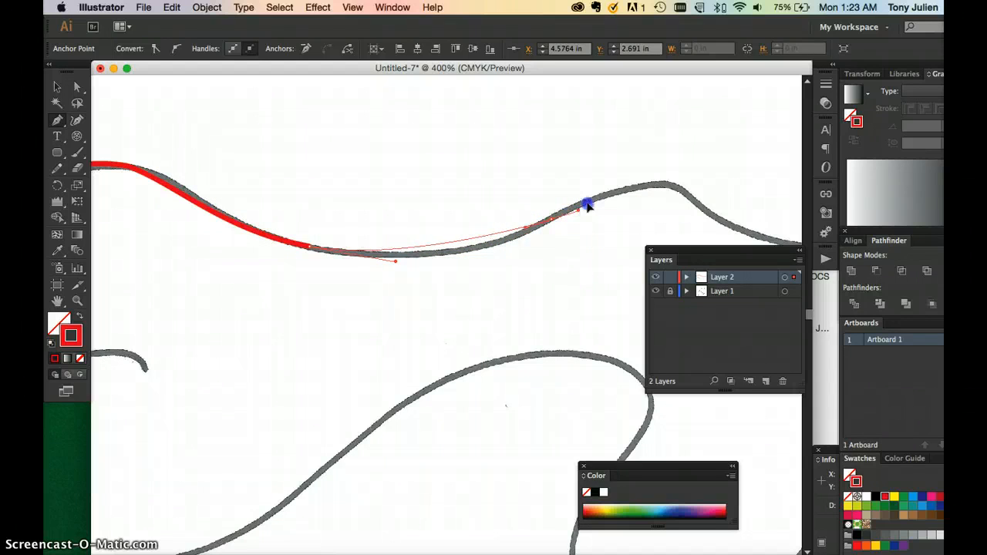
click(630, 177)
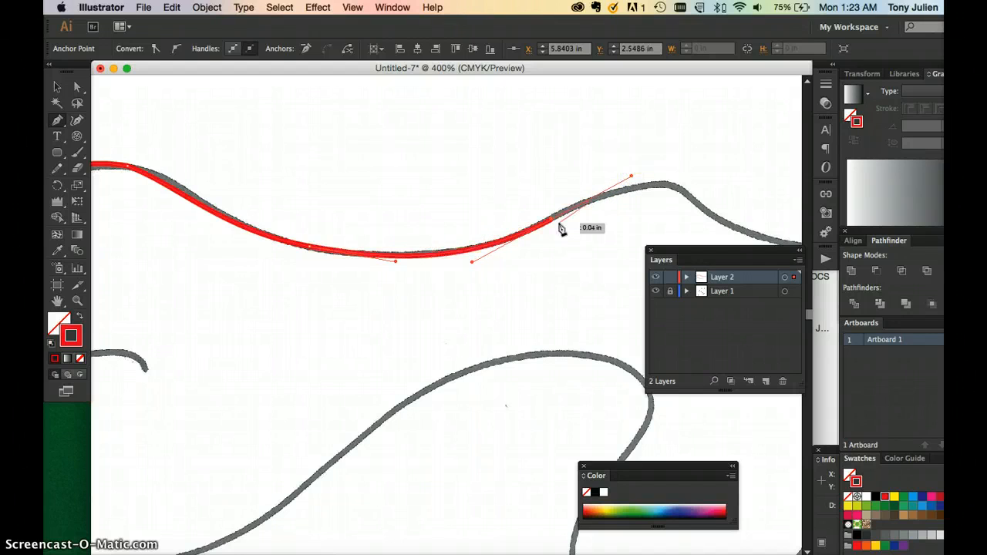
Step: Add a smooth anchor with a short outgoing handle at the second curve's tight second crest
scroll(562, 229, right, 5)
click(499, 202)
drag(500, 202, 503, 190)
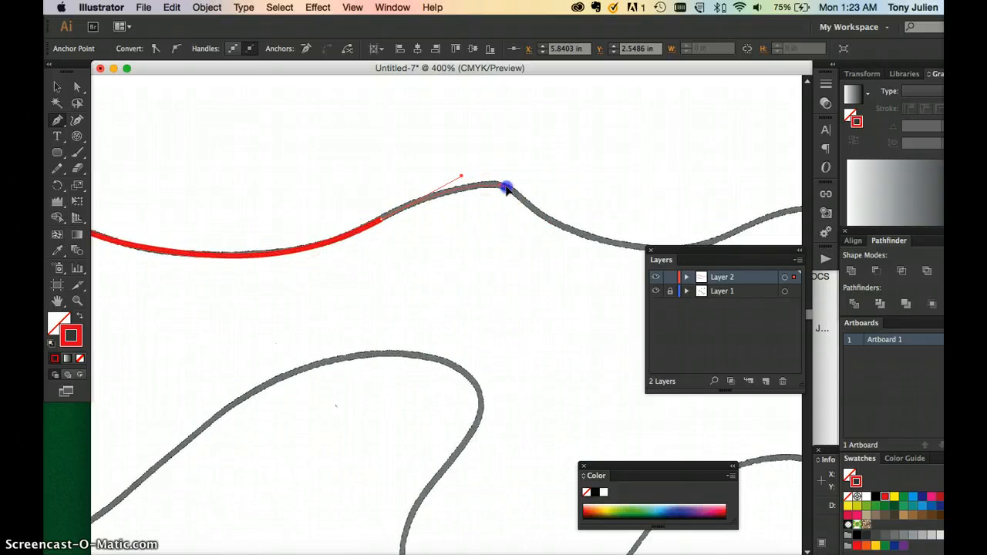
drag(509, 190, 510, 188)
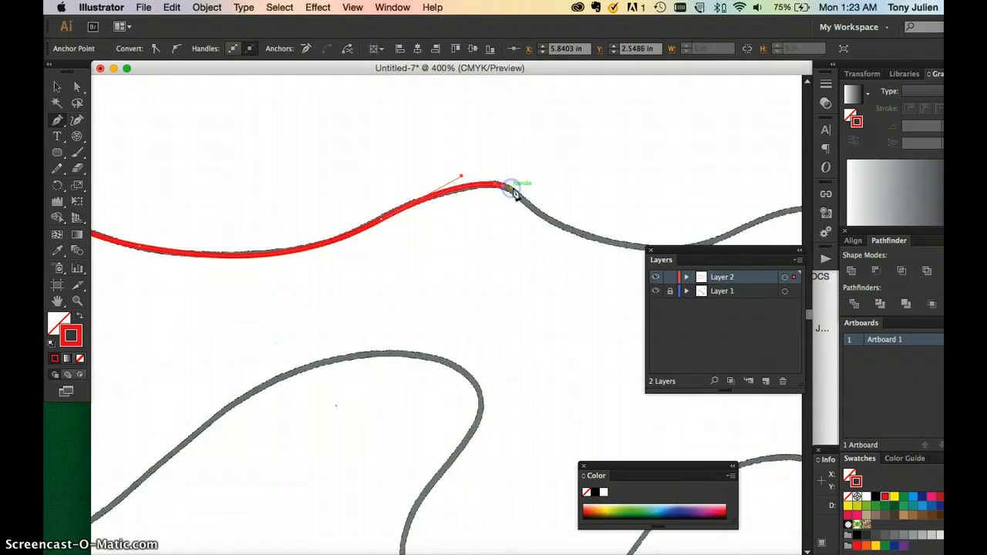
Step: Add smooth anchors in the second curve's last trough and on its final rise, pulling their handles along the template line
scroll(529, 213, right, 5)
mouse_move(488, 217)
mouse_down()
mouse_move(452, 232)
mouse_move(487, 235)
mouse_up()
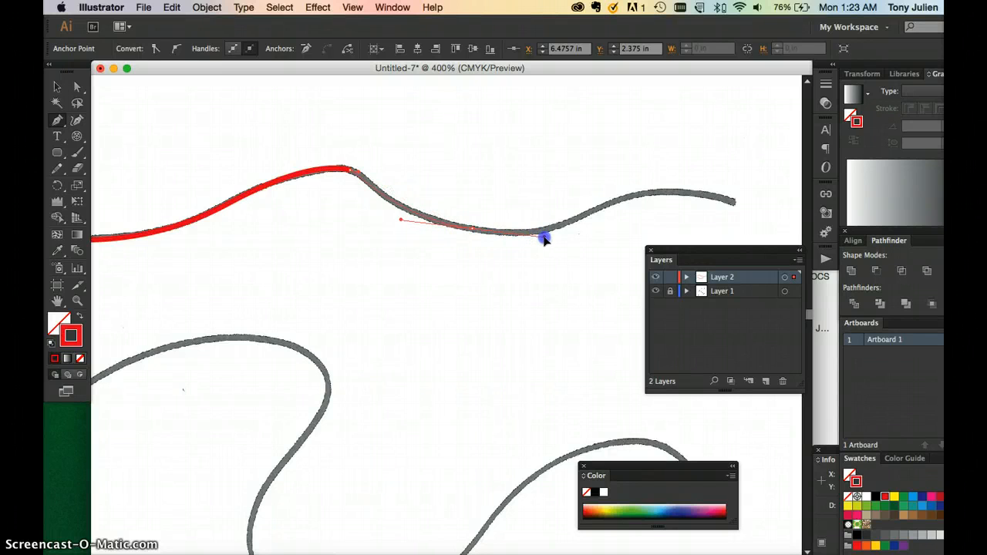
drag(544, 239, 609, 216)
drag(607, 212, 626, 194)
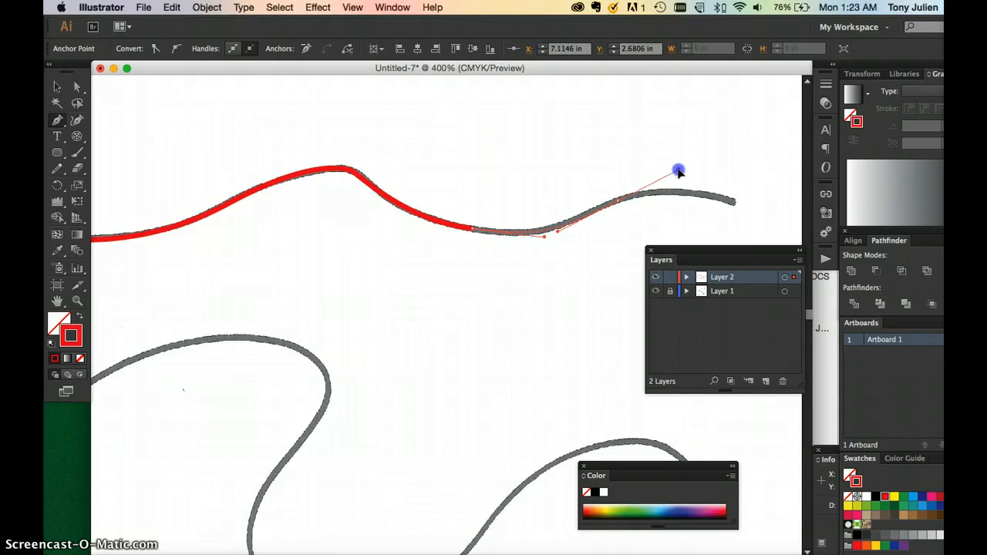
drag(677, 177, 660, 195)
Step: End the path with an anchor at the second curve's right end and deselect the path
scroll(694, 212, right, 5)
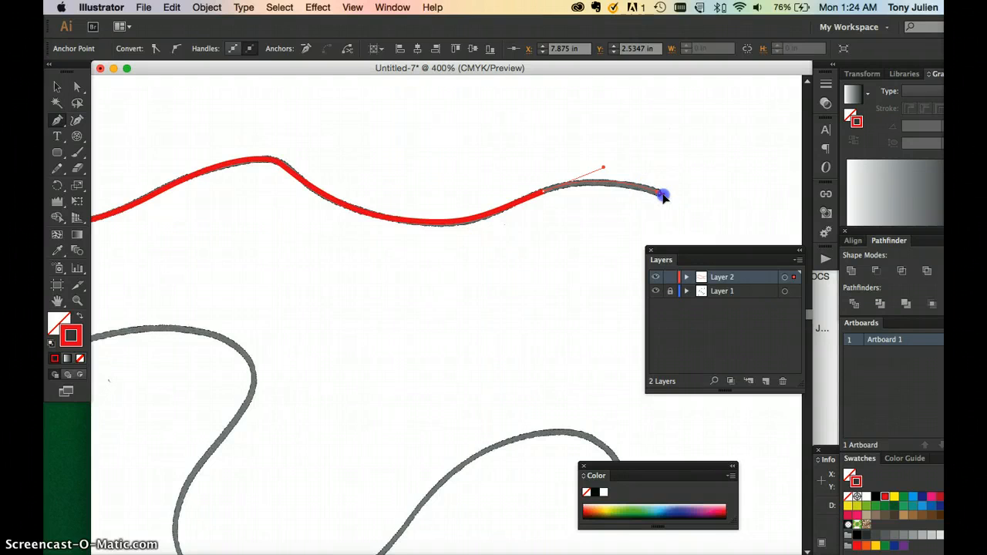
click(662, 193)
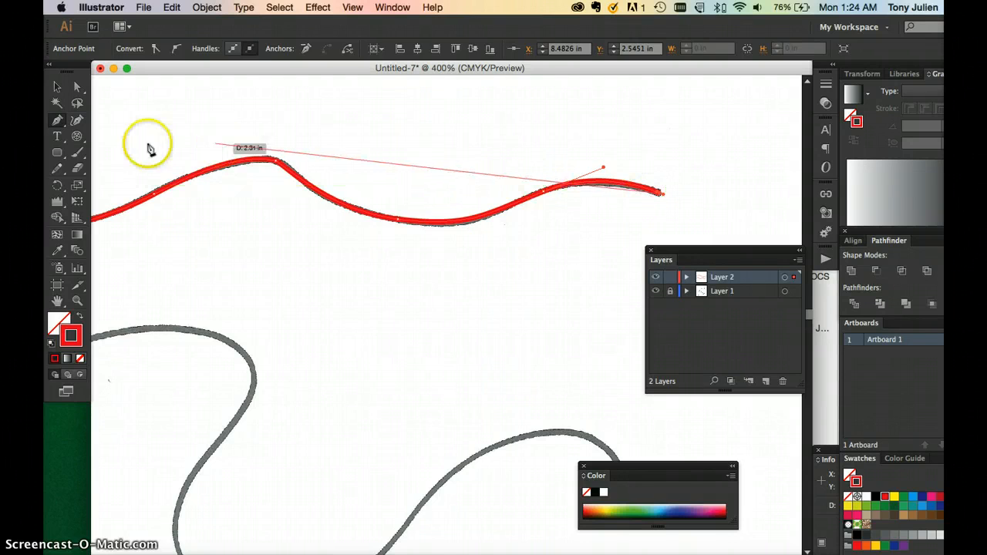
double_click(57, 90)
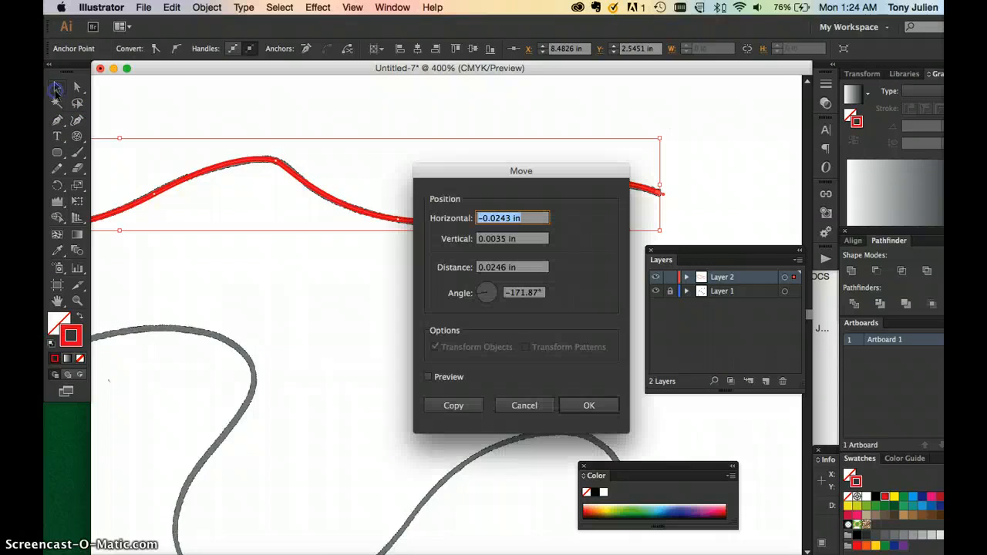
click(529, 405)
click(695, 206)
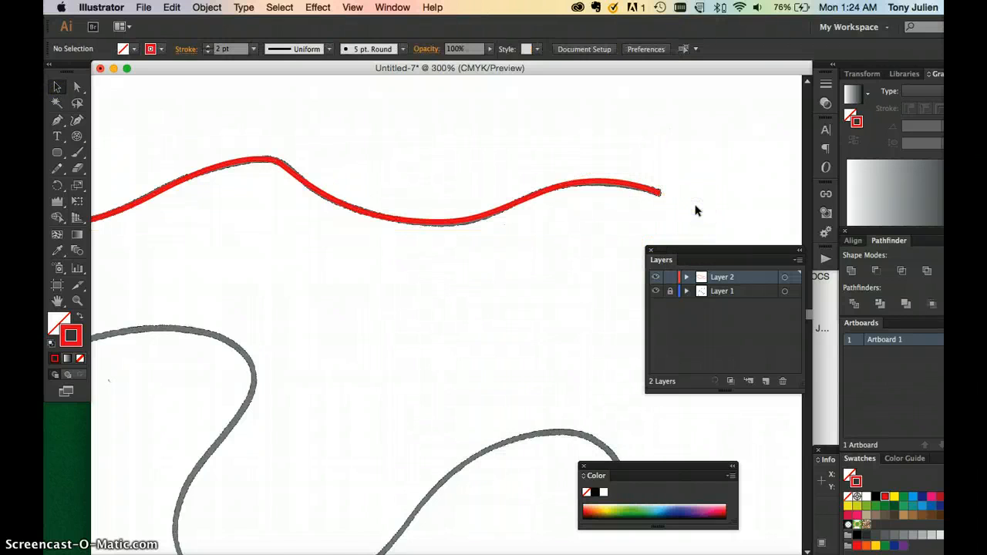
Step: Look over the two traced curves and the untraced template curves below them
key(super+minus)
scroll(403, 282, left, 2)
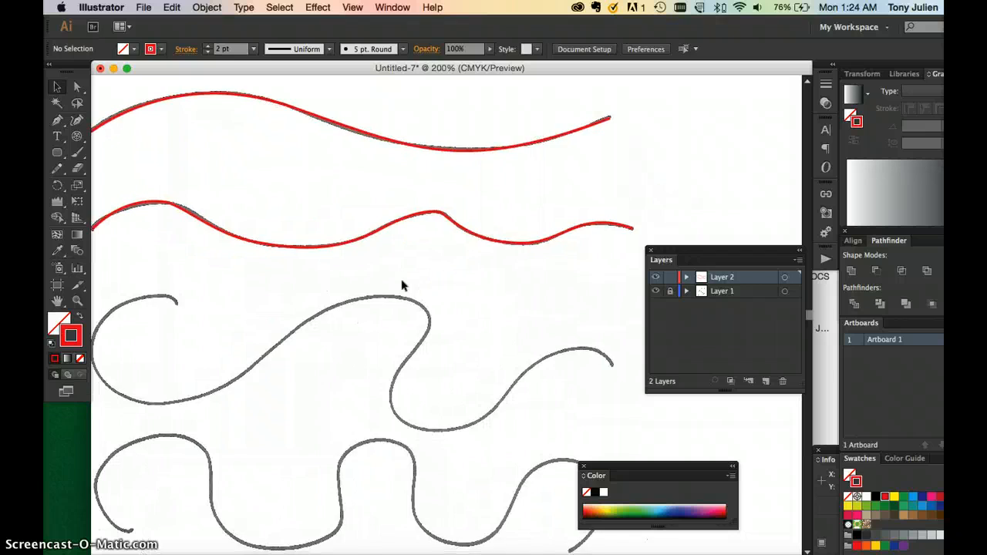
scroll(402, 286, left, 2)
scroll(402, 285, down, 1)
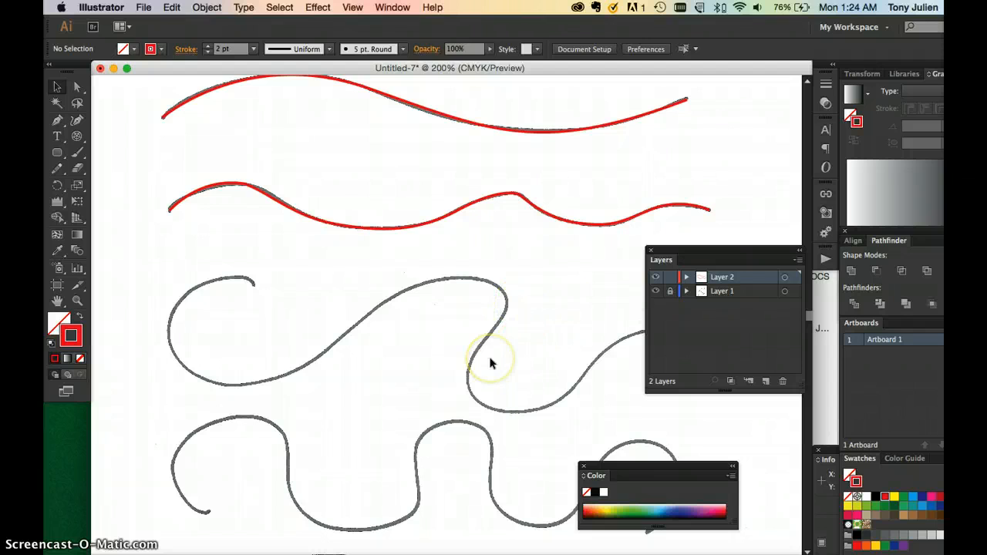
scroll(491, 363, down, 5)
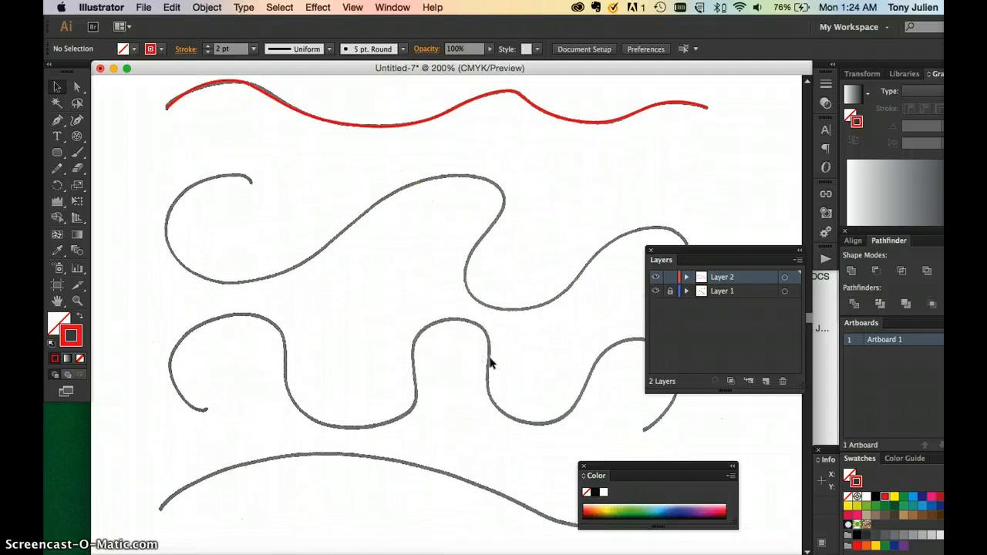
scroll(491, 363, up, 3)
scroll(491, 363, up, 1)
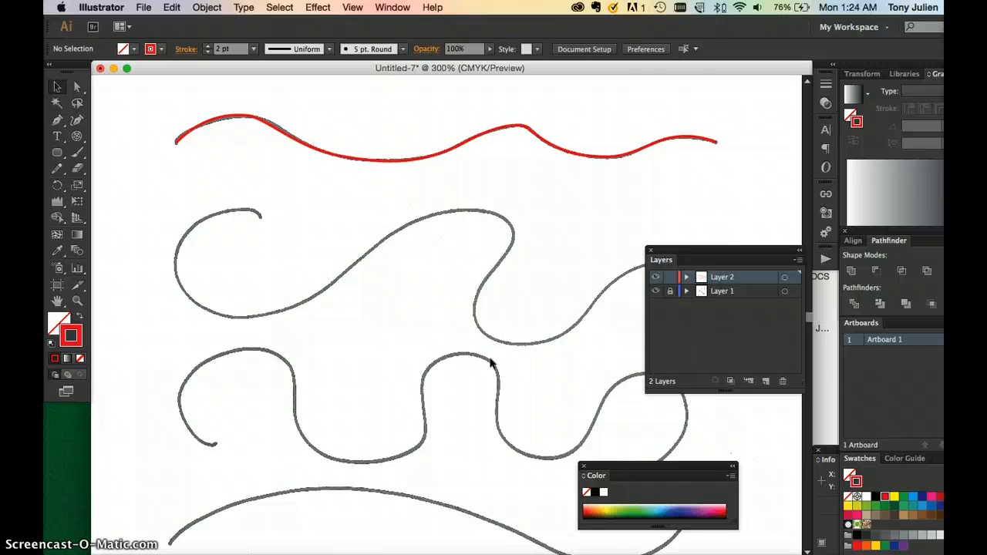
Step: Start a Pen path at the third curve's hooked left end and add smooth anchors just past the hook and on the loop's left side
key(super+equal)
scroll(490, 361, left, 5)
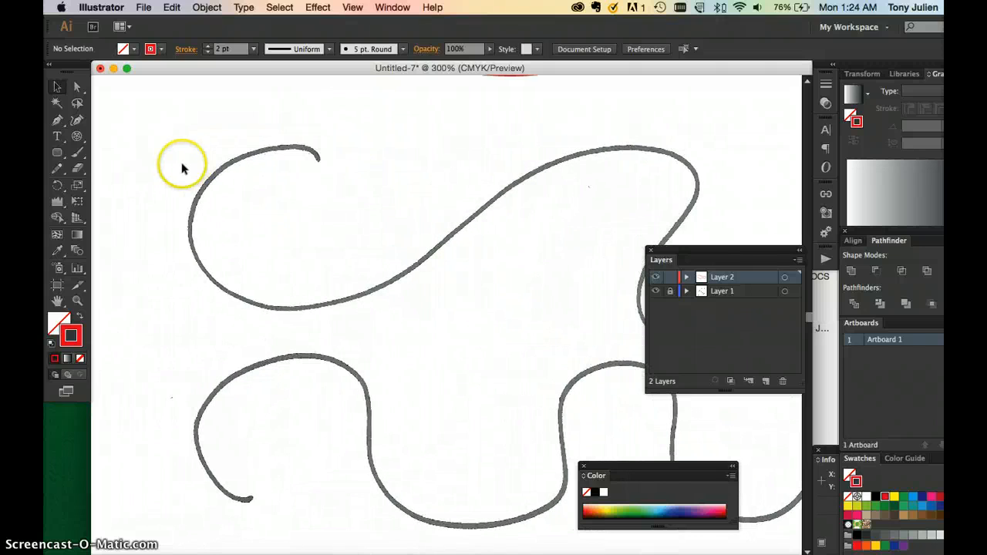
click(56, 121)
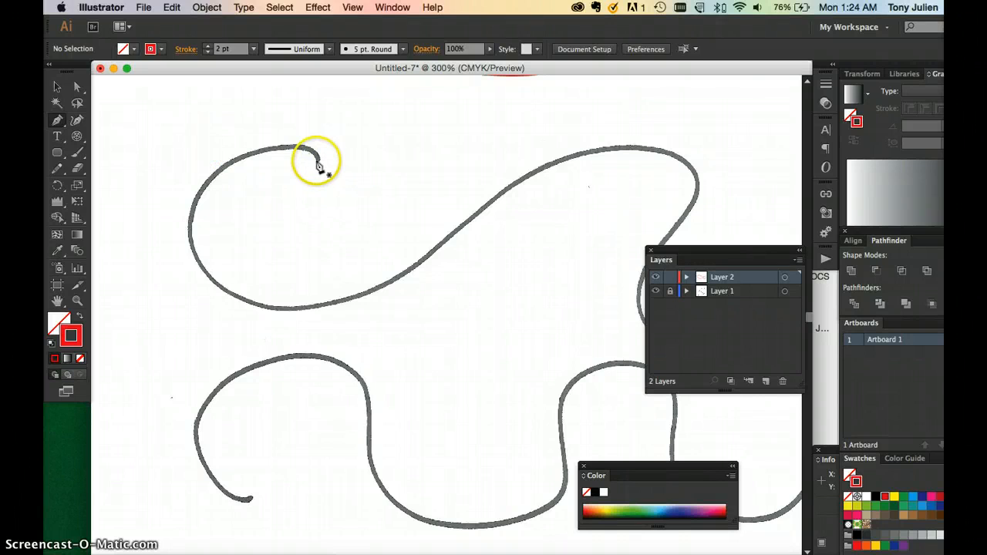
drag(315, 159, 329, 170)
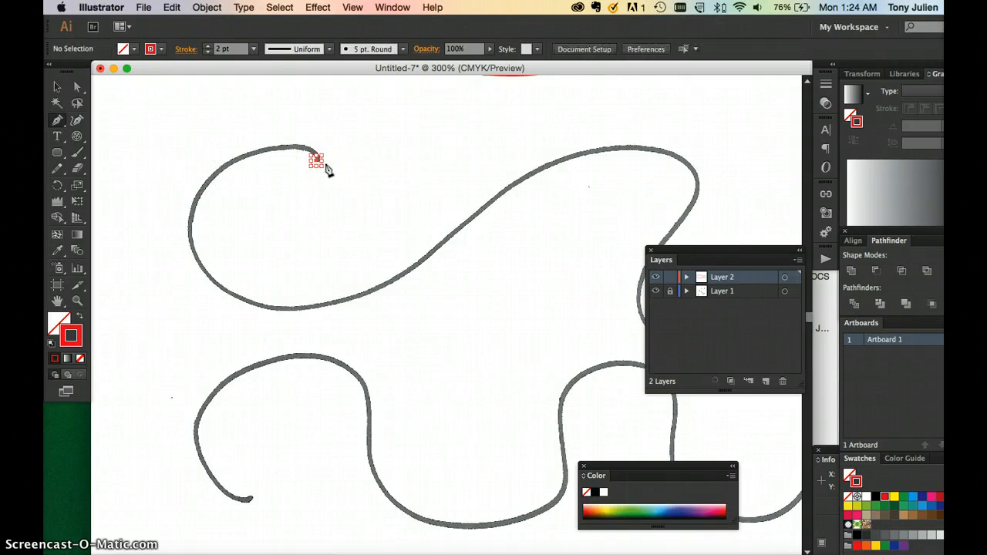
click(315, 162)
drag(317, 160, 198, 342)
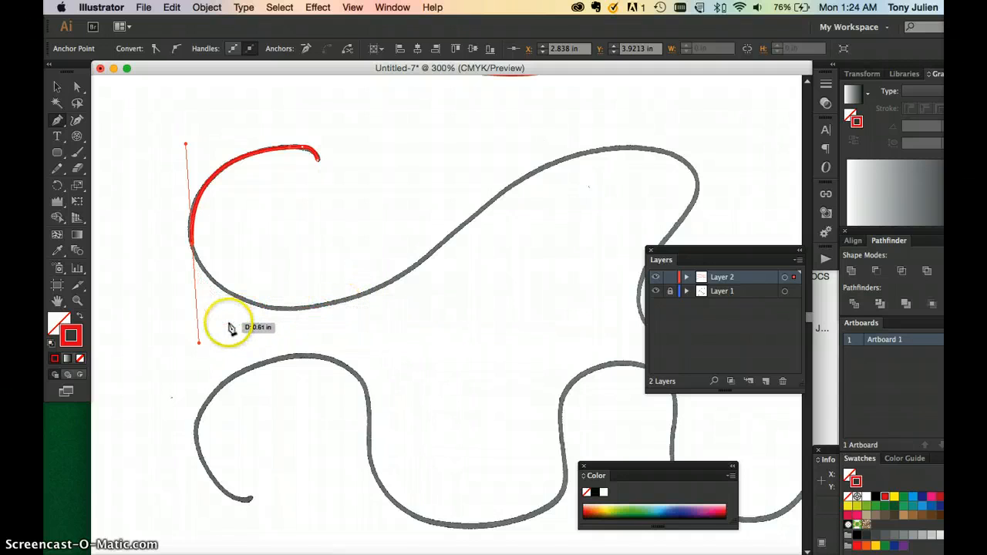
Step: Bend and shorten the outgoing handle on the third curve's leftmost anchor, and add a smooth anchor just past the loop's bottom
drag(198, 342, 198, 320)
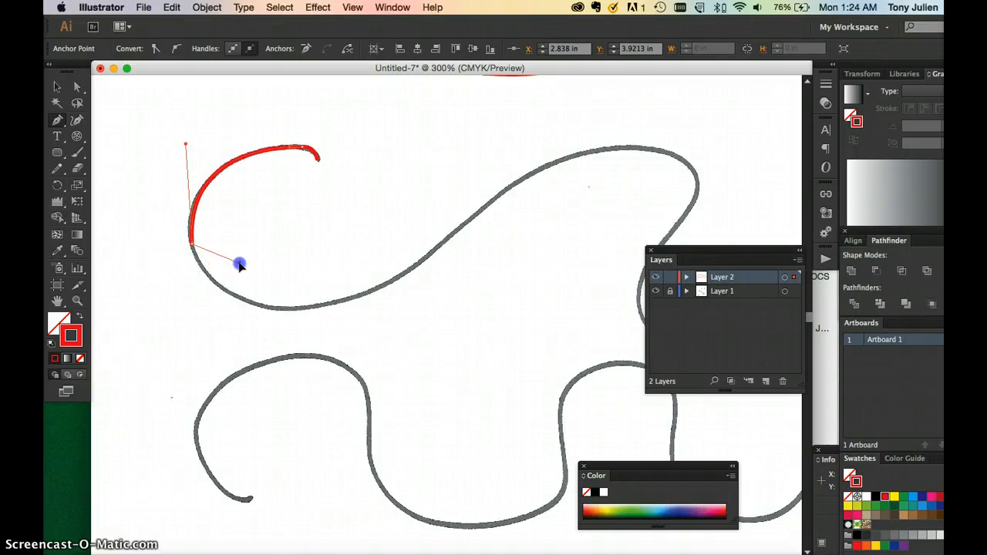
drag(184, 285, 180, 291)
drag(195, 256, 459, 279)
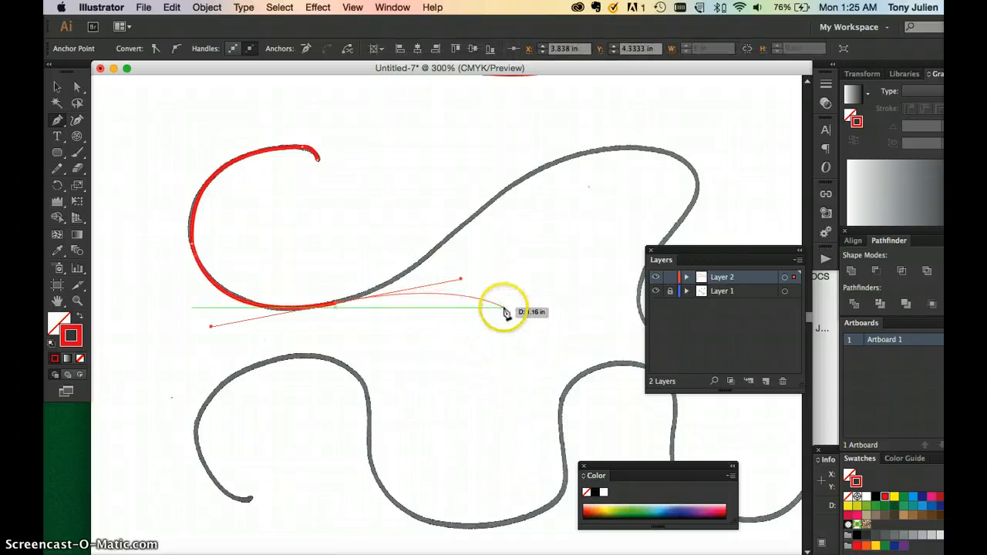
Step: Shorten the outgoing handle on the anchor just past the loop's bottom so it ends on the template line
right_click(461, 280)
drag(458, 283, 428, 281)
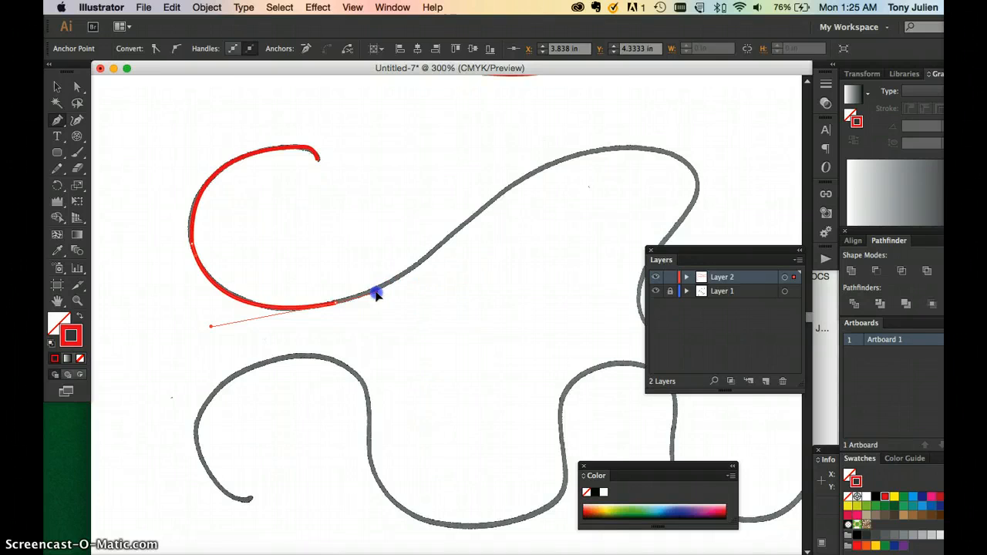
drag(374, 292, 507, 196)
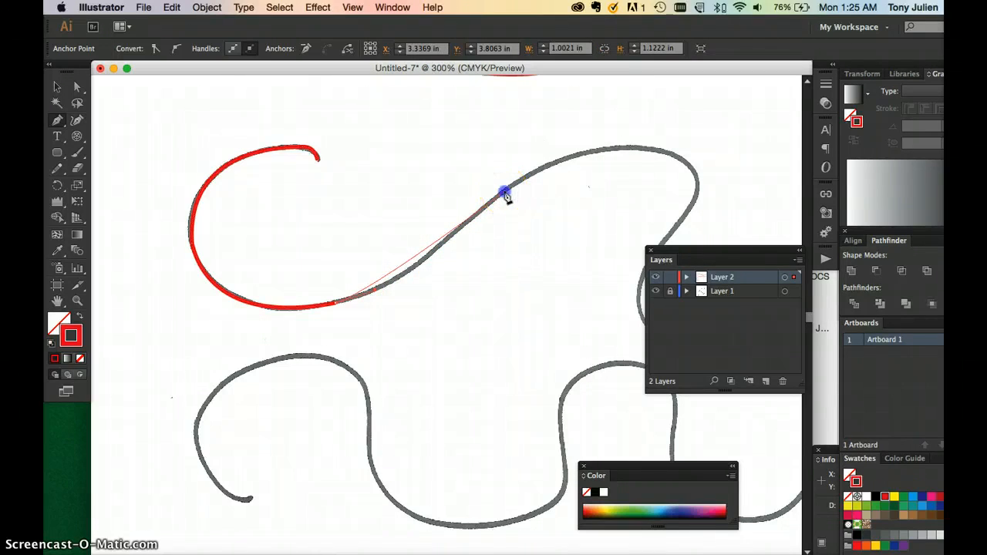
drag(528, 165, 549, 145)
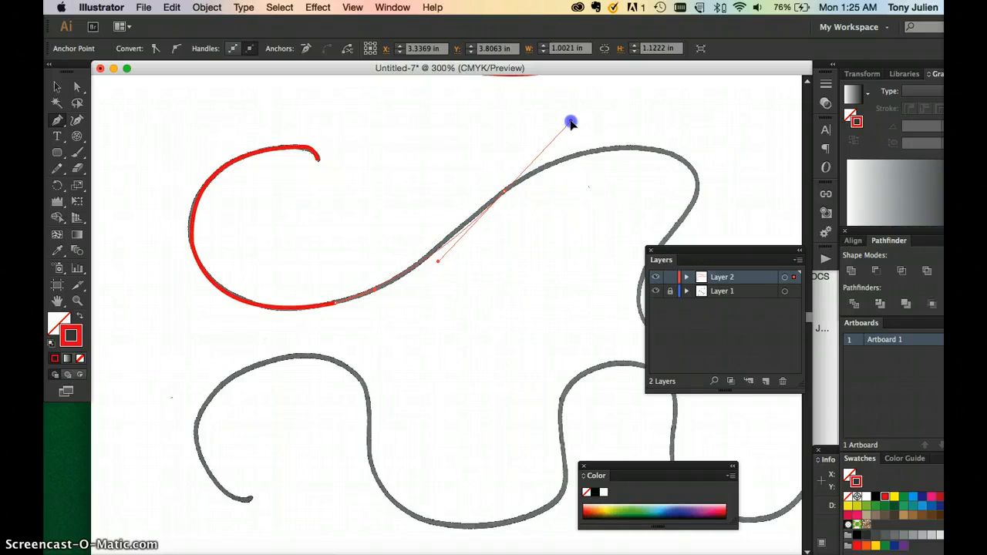
drag(571, 124, 571, 123)
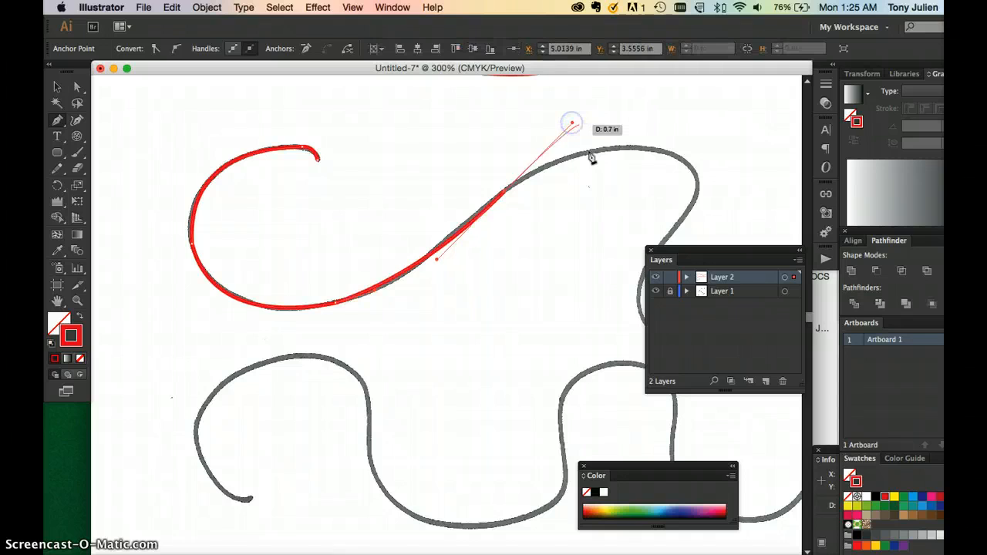
click(590, 176)
drag(590, 177, 588, 169)
key(super+z)
key(super+z)
Step: Add smooth anchors midway up the long rise and at its crest, pulling the rise anchor's outgoing handle onto the template line
drag(428, 270, 454, 242)
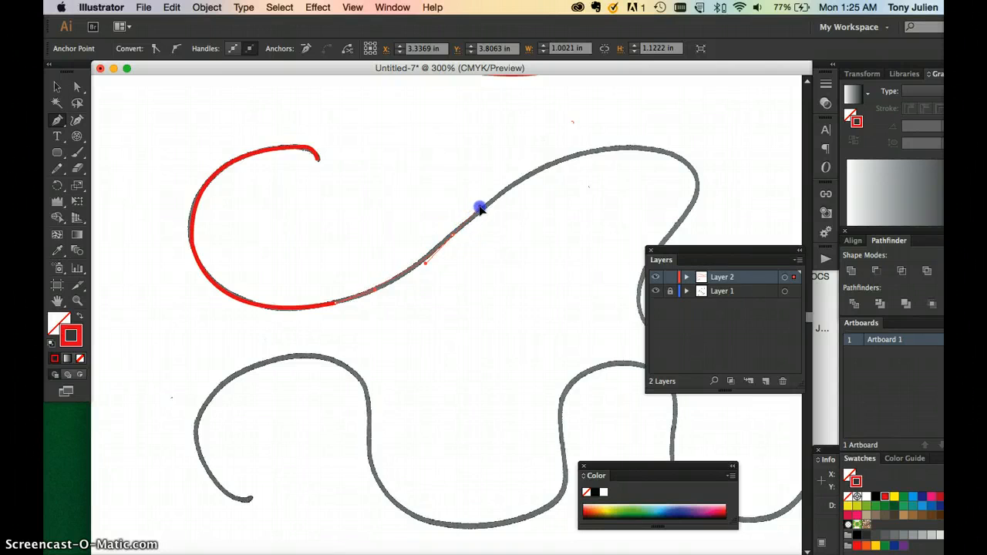
drag(480, 209, 621, 149)
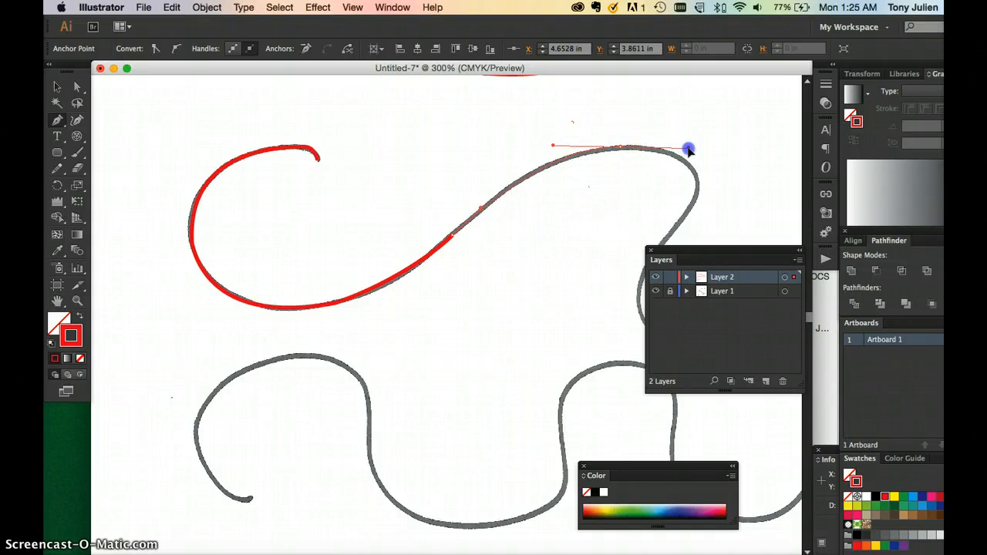
drag(690, 149, 689, 148)
scroll(683, 165, right, 5)
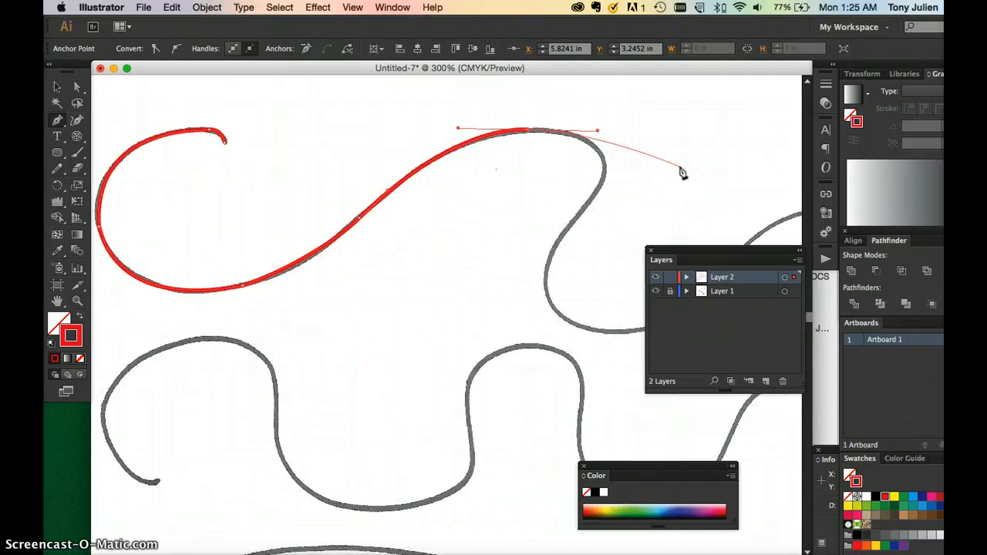
Step: Shorten the crest anchor's outgoing handle onto the template and add a smooth anchor at the outer bend just below the crest
drag(603, 166, 572, 136)
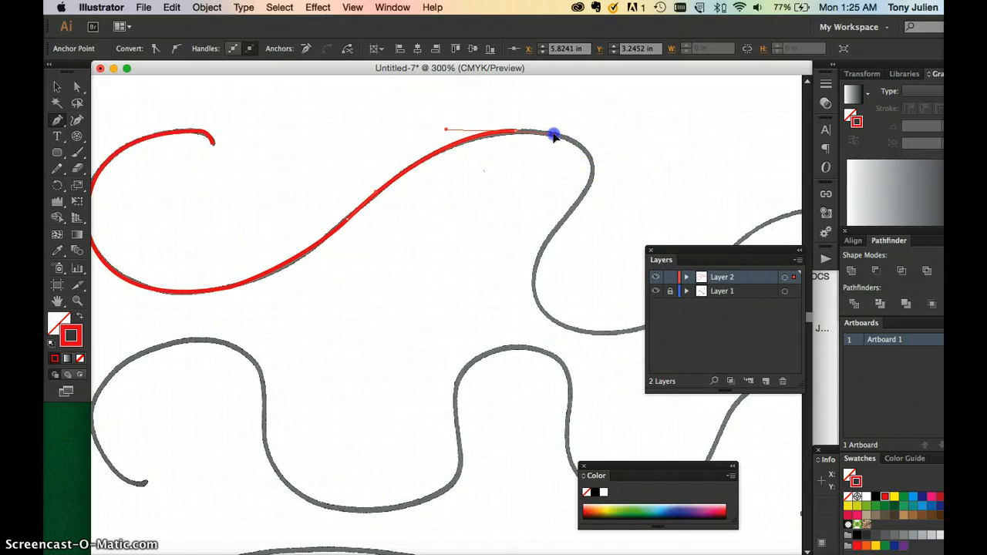
drag(589, 174, 586, 193)
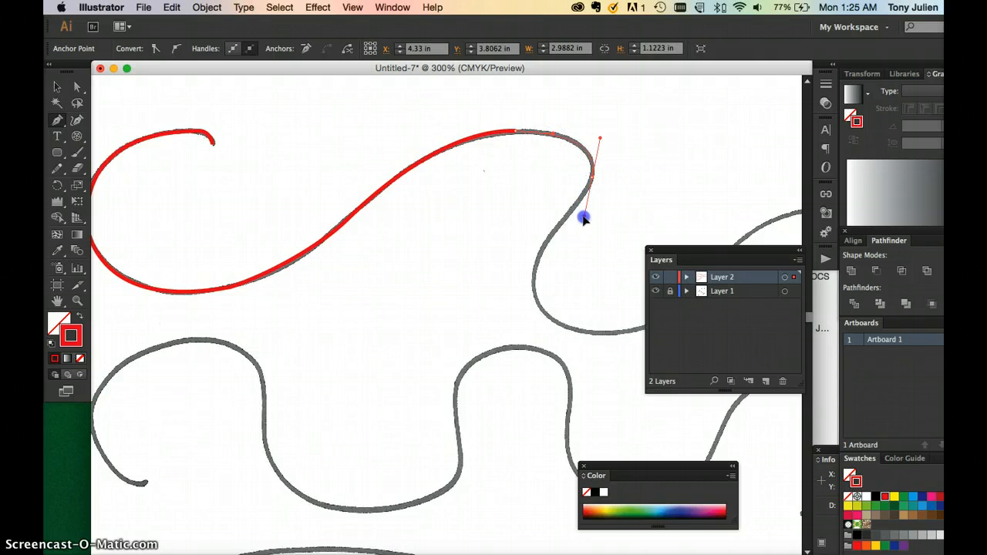
drag(582, 220, 583, 217)
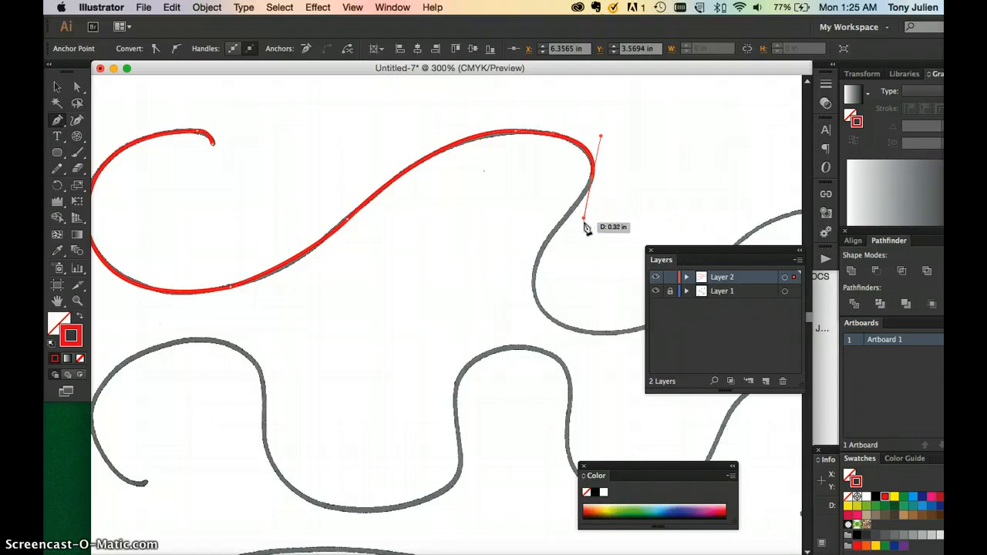
drag(584, 213, 563, 231)
Step: Trace down the slope and around the valley's left side with smooth anchors, shortening their outgoing handles to follow the template
scroll(564, 236, right, 5)
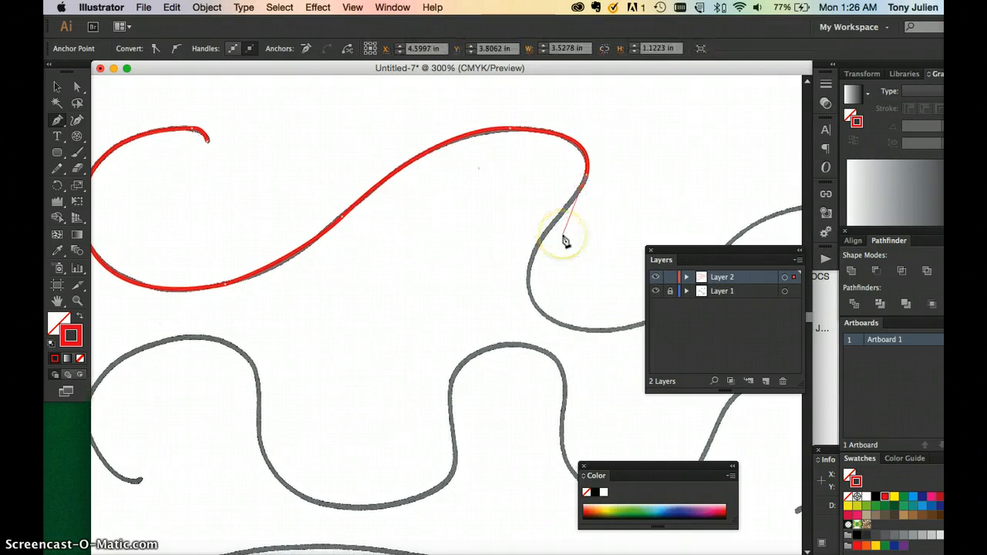
mouse_move(454, 275)
mouse_down()
mouse_move(470, 269)
mouse_move(447, 269)
mouse_move(452, 281)
mouse_up()
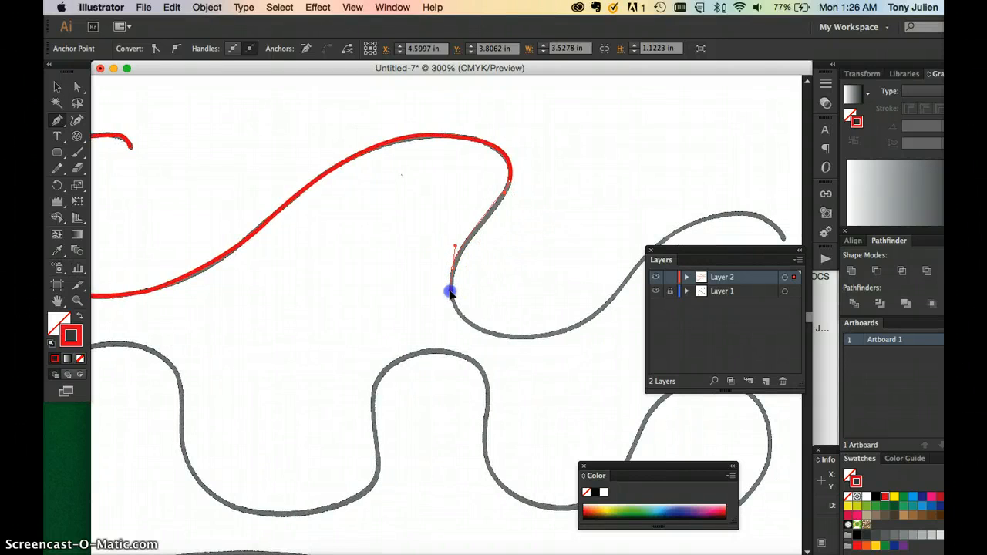
drag(449, 294, 516, 353)
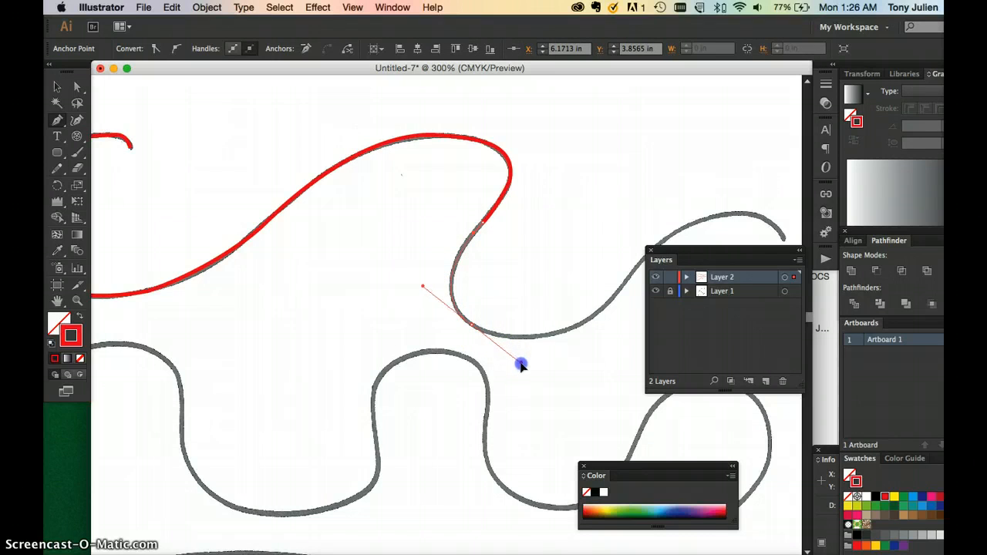
scroll(519, 361, right, 3)
scroll(519, 362, down, 1)
drag(519, 362, 458, 334)
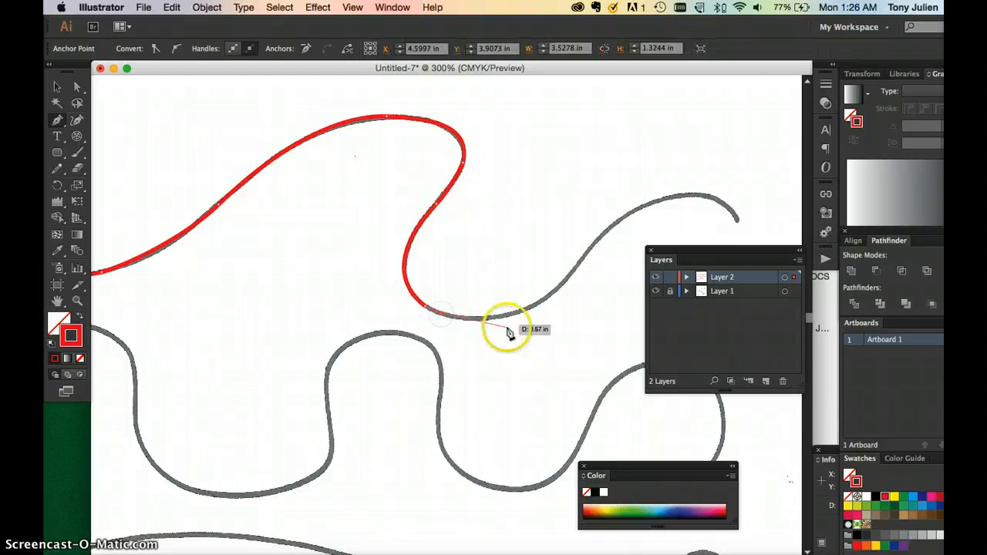
Step: Trace the valley's bottom and right side, adding anchors where the curve turns up into the final rise
scroll(509, 331, right, 3)
scroll(509, 330, up, 1)
drag(525, 296, 576, 236)
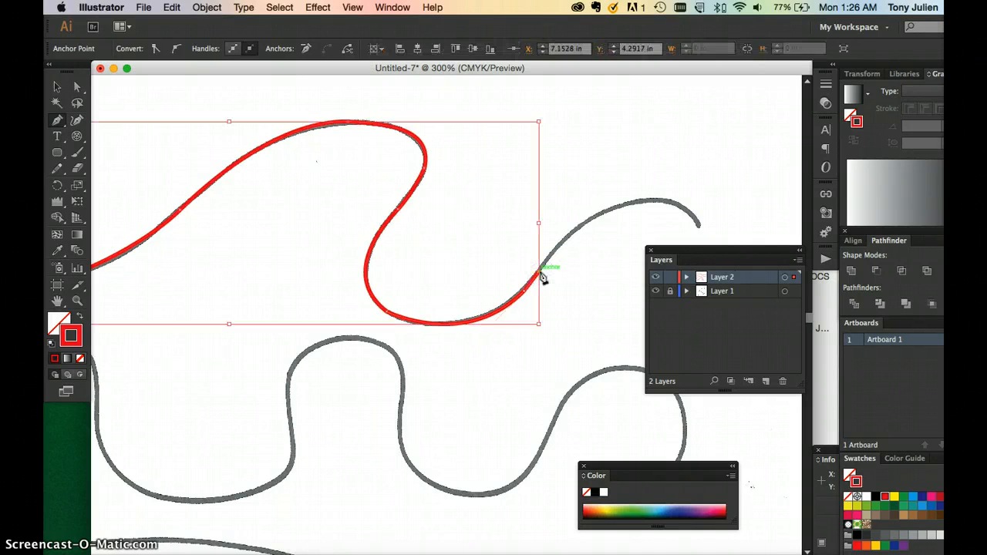
scroll(538, 274, up, 2)
scroll(542, 277, right, 3)
drag(423, 251, 465, 249)
Step: Add a smooth anchor at the final crest, shorten its outgoing handle onto the template, and end the path at the curve's right tip
scroll(437, 288, right, 5)
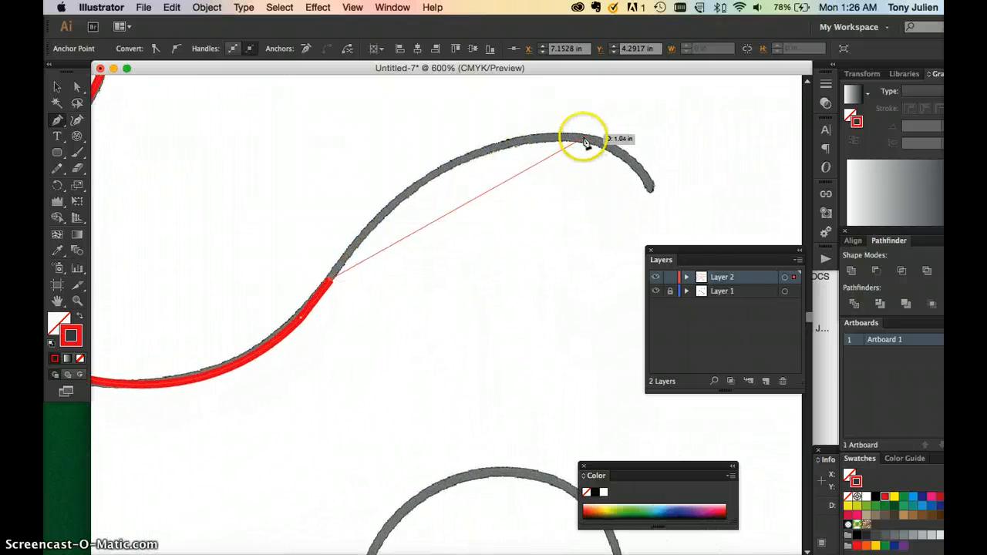
drag(575, 139, 740, 149)
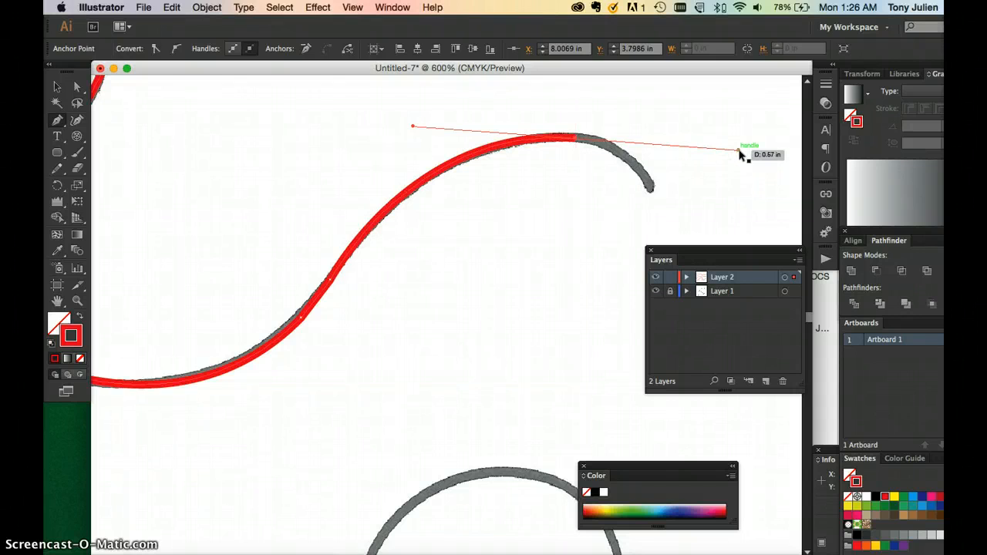
drag(705, 154, 629, 158)
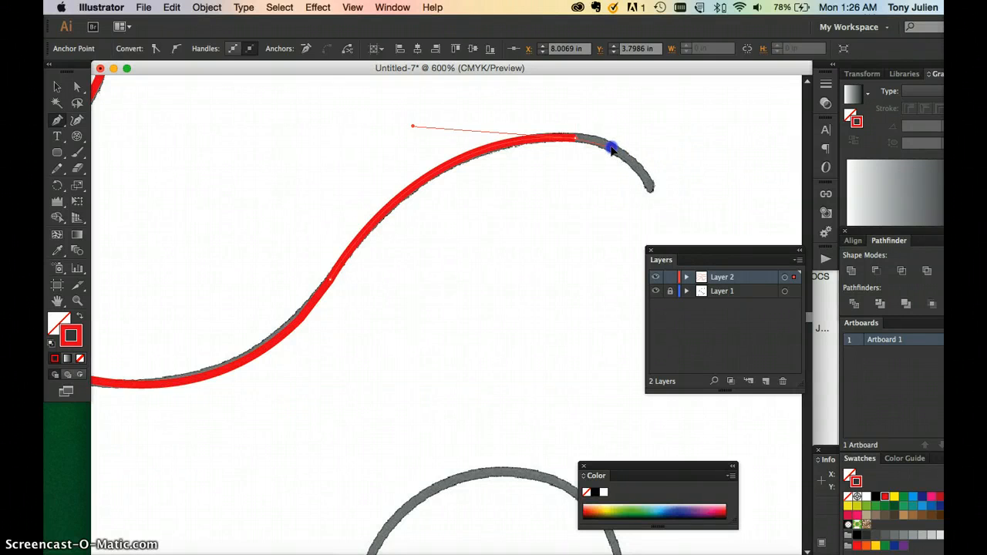
drag(651, 189, 651, 193)
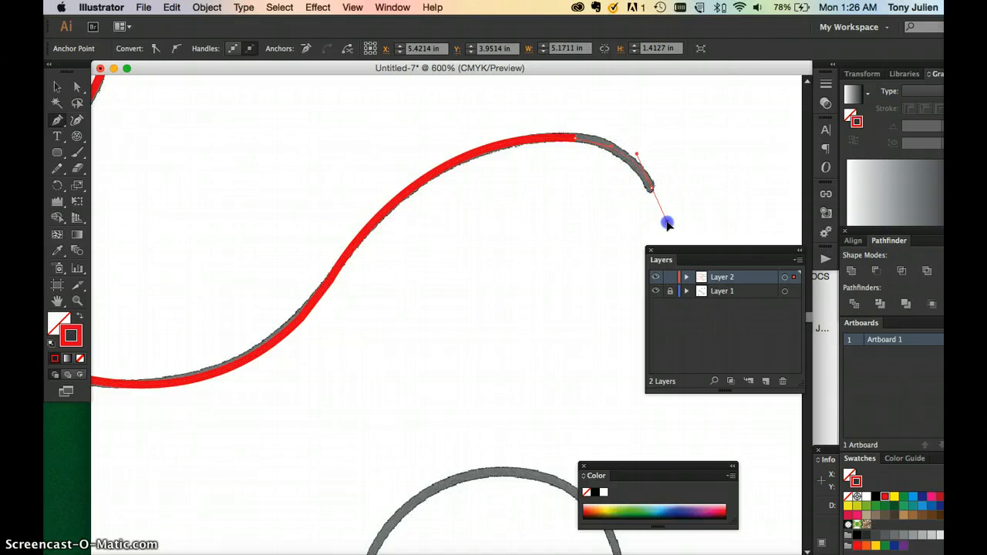
drag(667, 222, 666, 220)
Step: Switch to the Selection tool and deselect the traced third curve
click(56, 90)
double_click(55, 90)
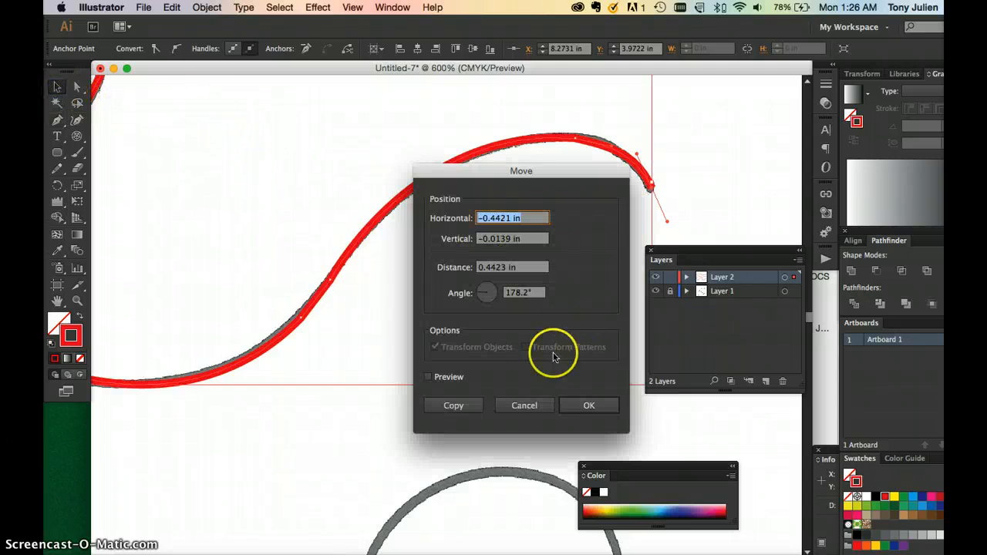
click(523, 405)
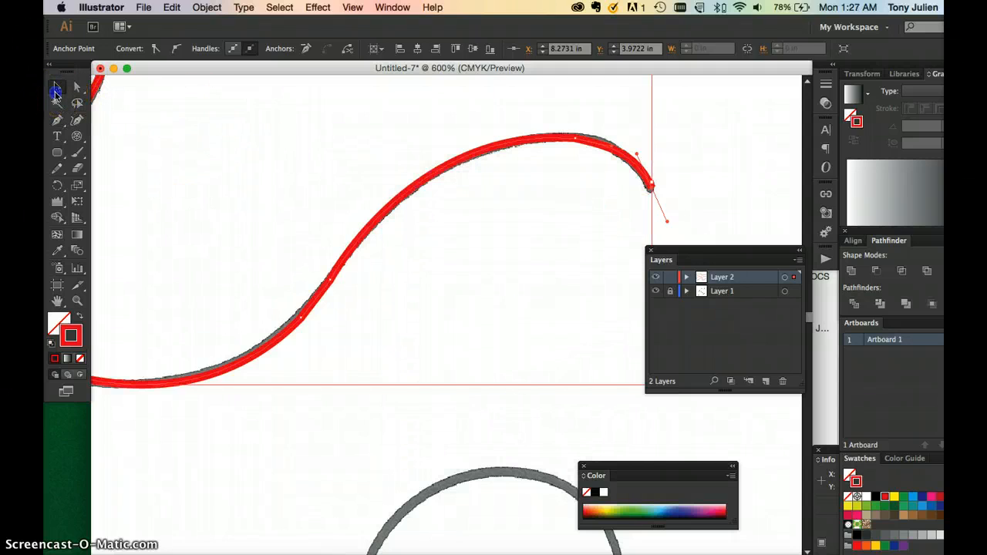
click(716, 162)
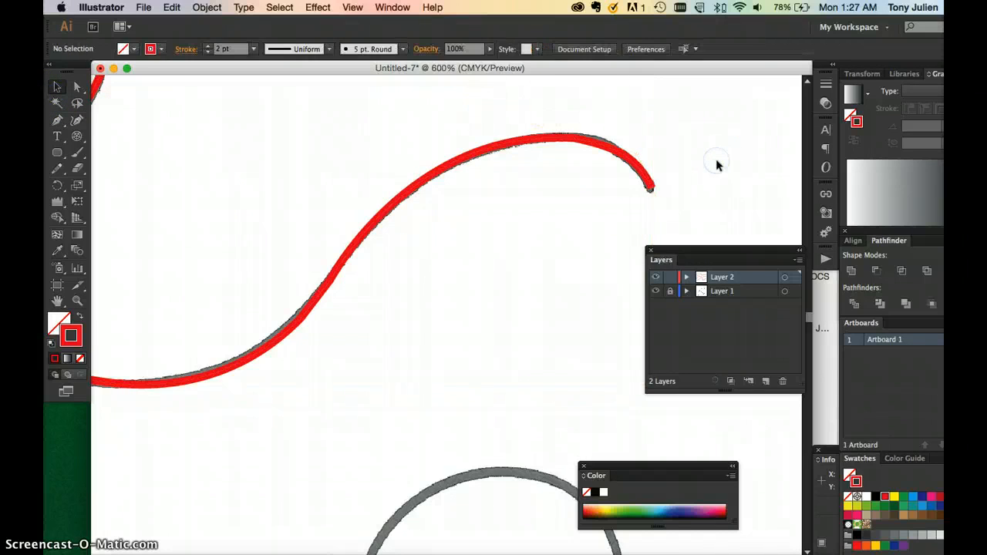
Step: Hide the Layer 1 template and select the traced third curve
key(super+minus)
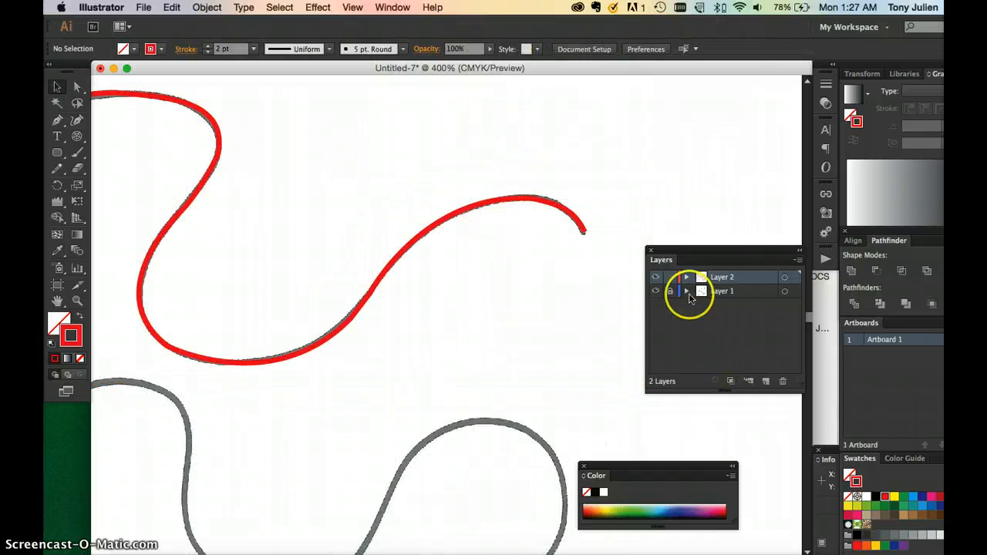
click(657, 293)
click(357, 312)
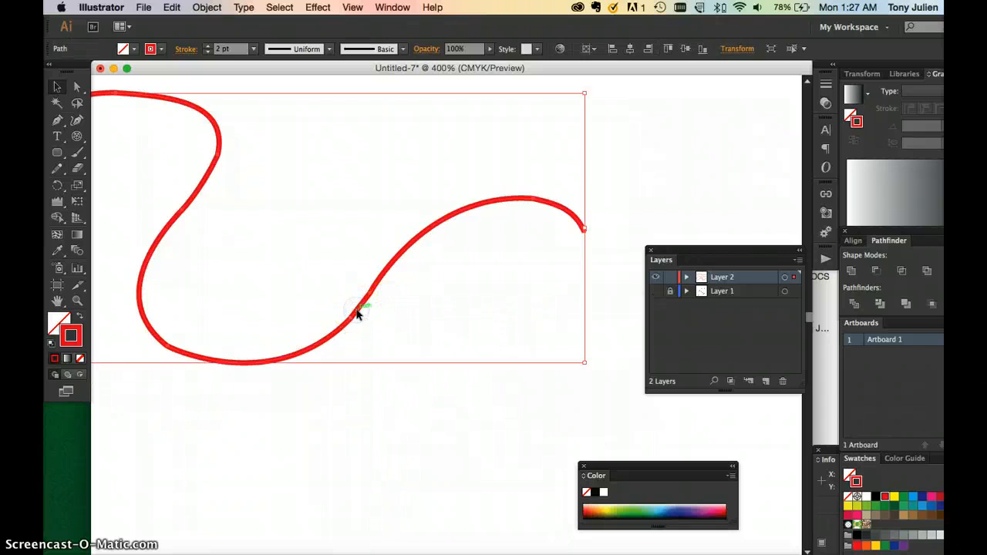
Step: Smooth the angular joints at the start of the third curve's final rise with the Smooth tool
key(super+equal)
key(super+equal)
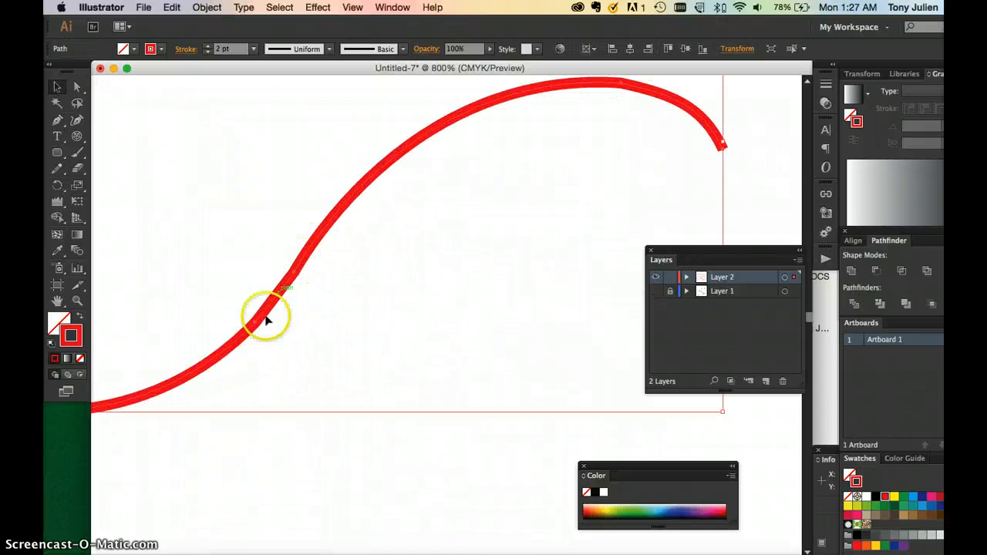
key(super+equal)
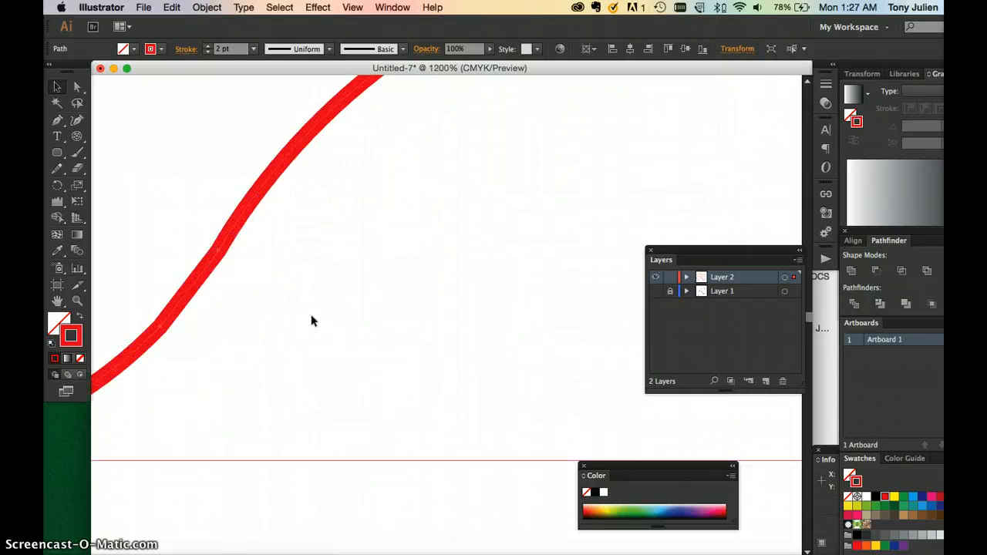
scroll(312, 321, left, 4)
scroll(311, 321, down, 1)
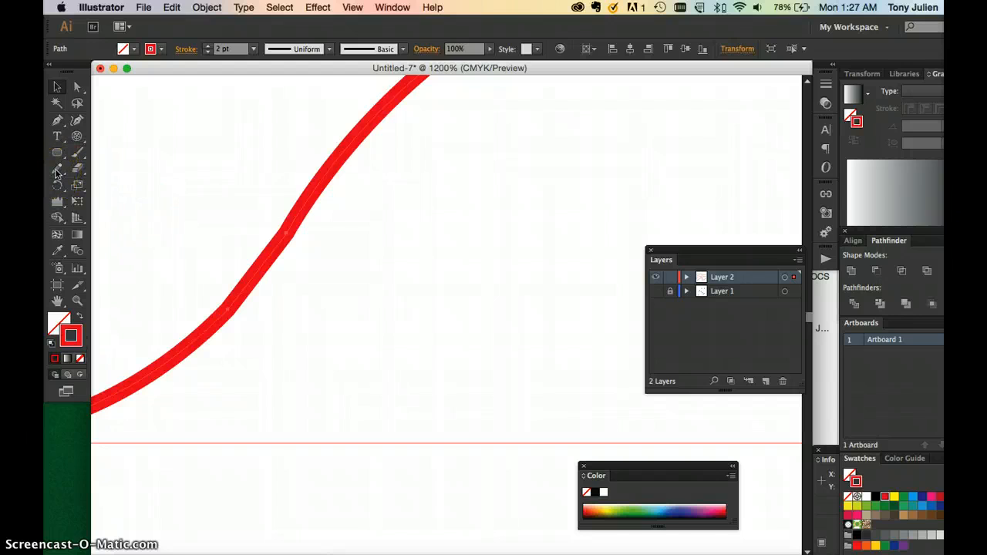
drag(57, 171, 110, 185)
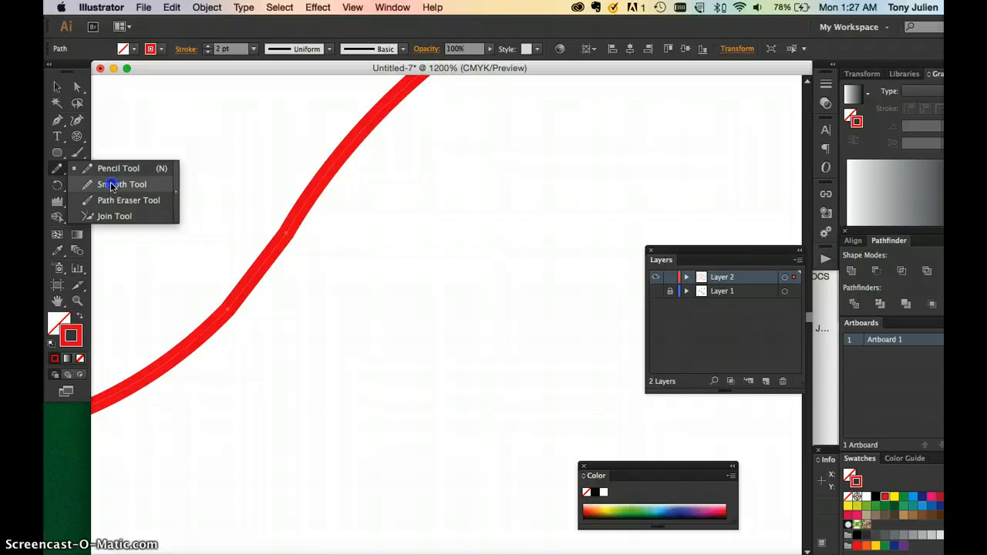
drag(110, 185, 110, 185)
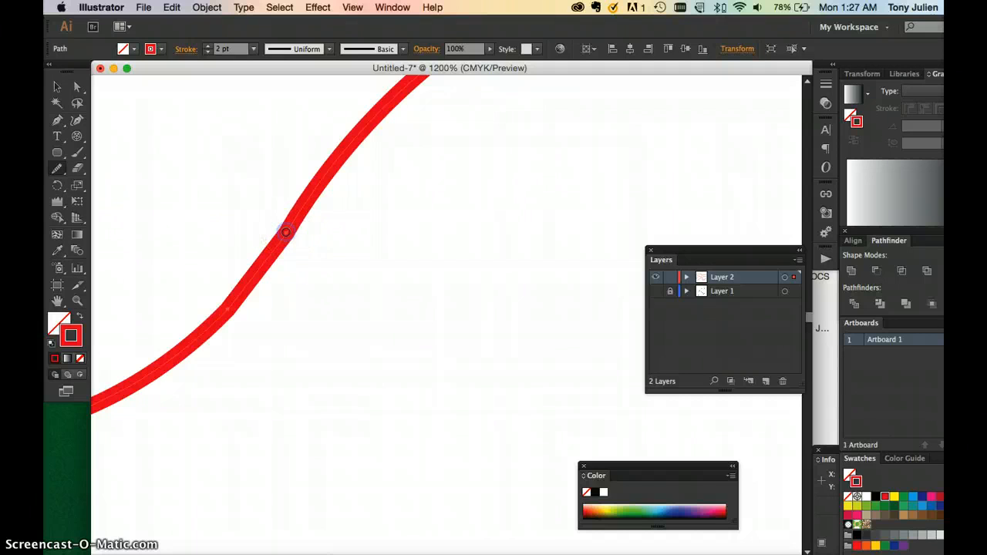
mouse_move(293, 229)
mouse_down()
mouse_move(299, 238)
mouse_move(277, 229)
mouse_move(236, 310)
mouse_move(226, 308)
mouse_move(305, 205)
mouse_move(229, 308)
mouse_move(235, 335)
mouse_move(224, 347)
mouse_up()
Step: Smooth the kink at the valley's lower left with the Smooth tool
key(super+minus)
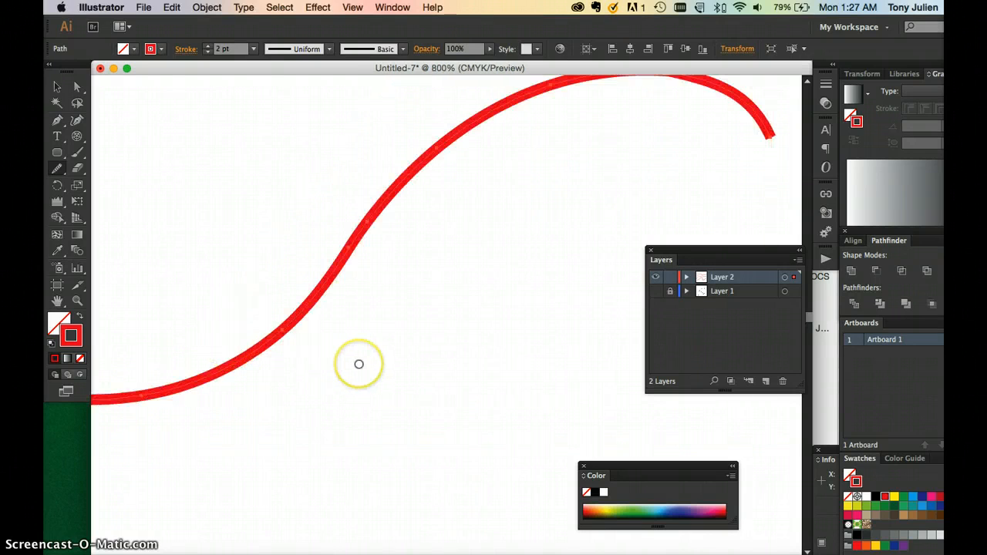
scroll(357, 363, up, 2)
mouse_move(563, 169)
mouse_down()
mouse_move(656, 110)
mouse_move(668, 111)
mouse_move(632, 132)
mouse_move(673, 111)
mouse_move(641, 115)
mouse_move(474, 195)
mouse_up()
scroll(474, 195, left, 5)
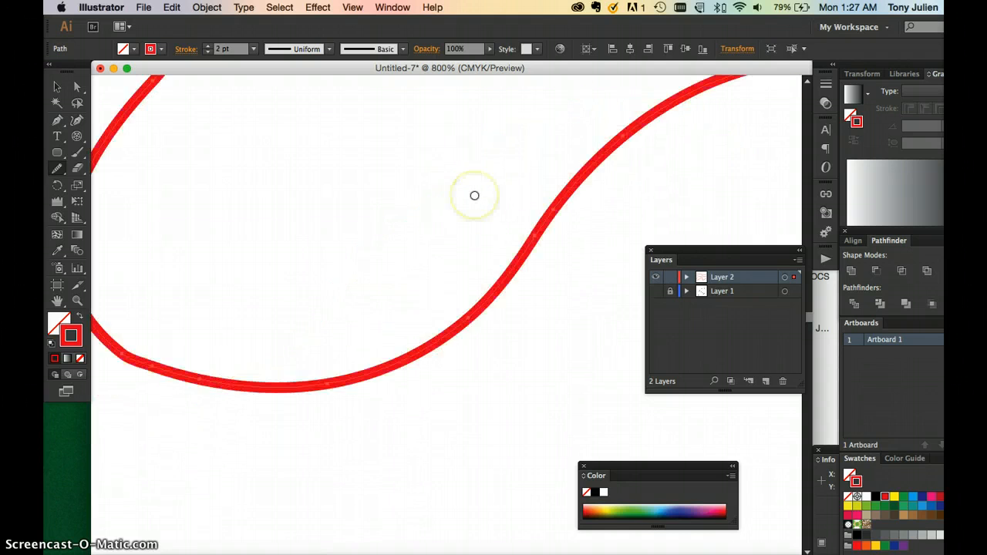
scroll(474, 195, left, 2)
mouse_move(256, 333)
mouse_down()
mouse_move(176, 332)
mouse_move(183, 341)
mouse_move(177, 324)
mouse_up()
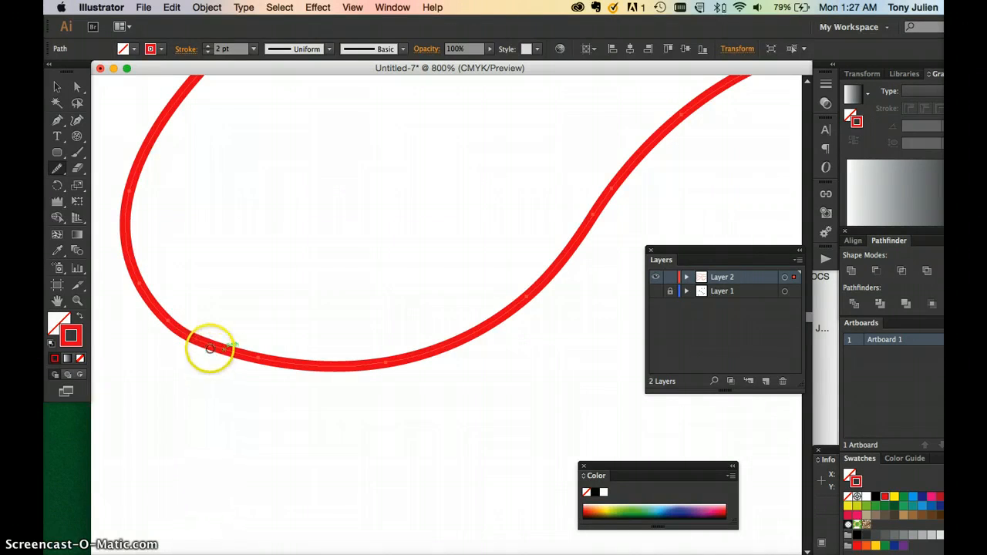
drag(209, 340, 209, 337)
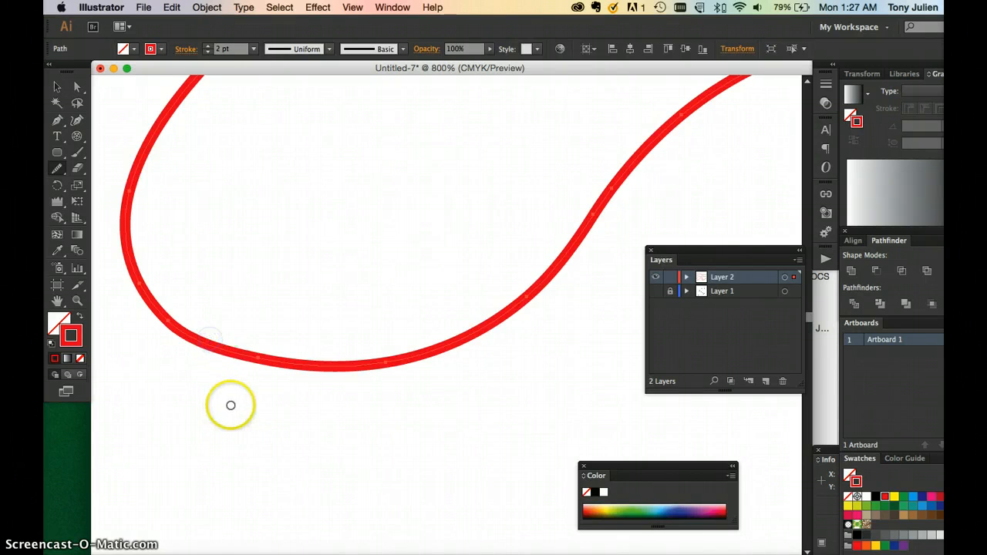
Step: Smooth the kink below the right-hand bend of the third curve's middle crest with the Smooth tool
scroll(237, 352, up, 10)
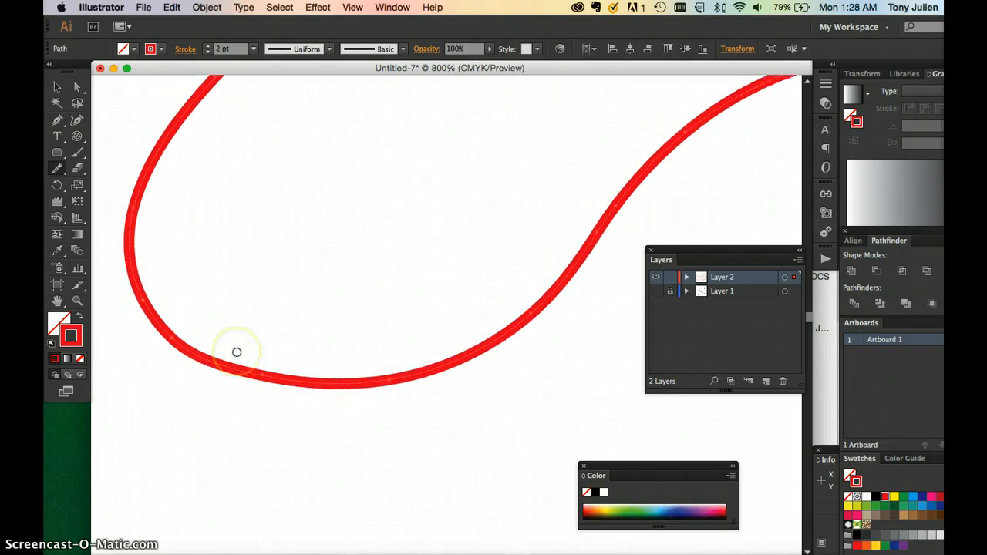
scroll(236, 352, up, 2)
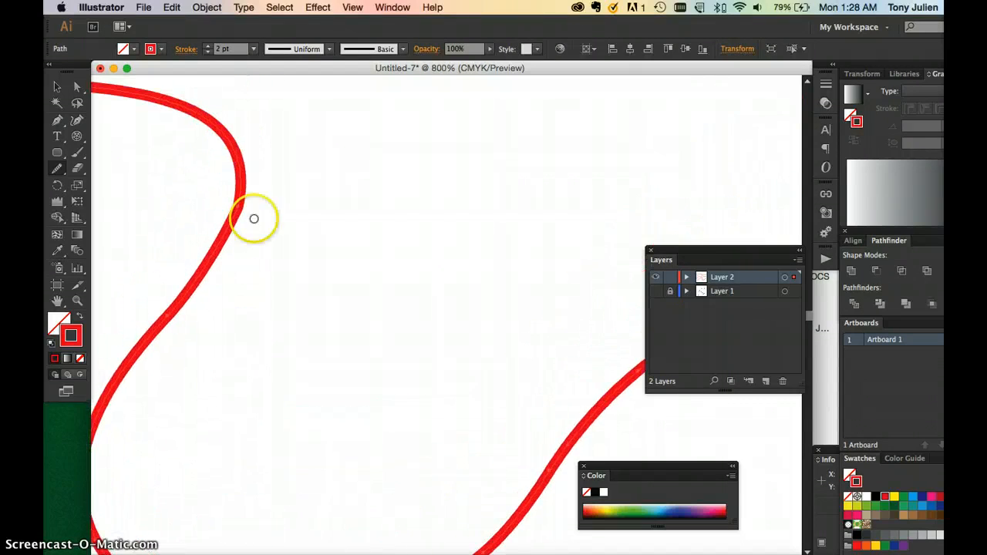
drag(245, 210, 196, 227)
Step: Smooth the joint midway along the long diagonal rise of the third curve with the Smooth tool
scroll(242, 220, up, 2)
scroll(242, 220, left, 3)
scroll(243, 219, left, 10)
scroll(243, 219, left, 4)
scroll(244, 219, down, 2)
drag(304, 243, 315, 250)
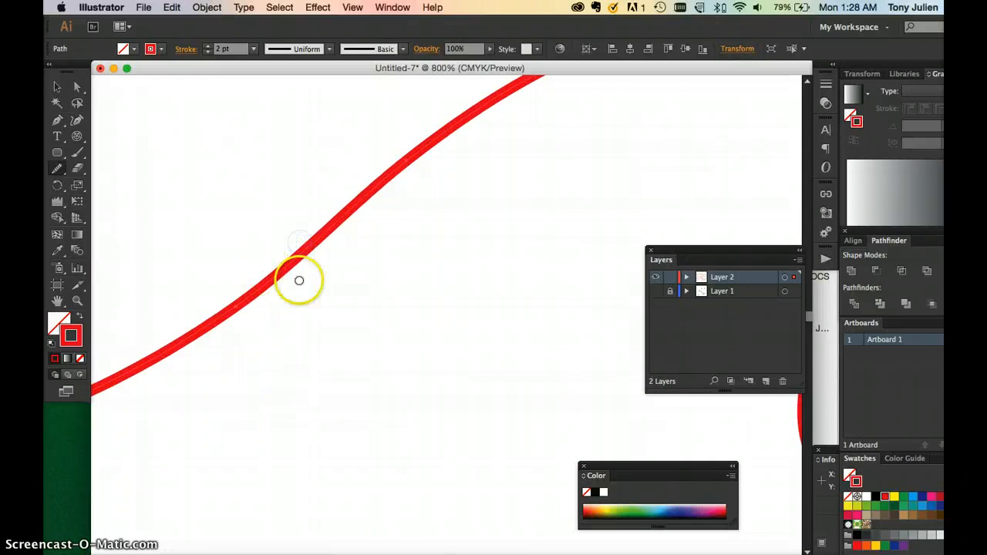
Step: Smooth the kink where the bottom of the third curve's left loop runs into the diagonal rise
scroll(300, 281, left, 4)
drag(300, 281, 322, 340)
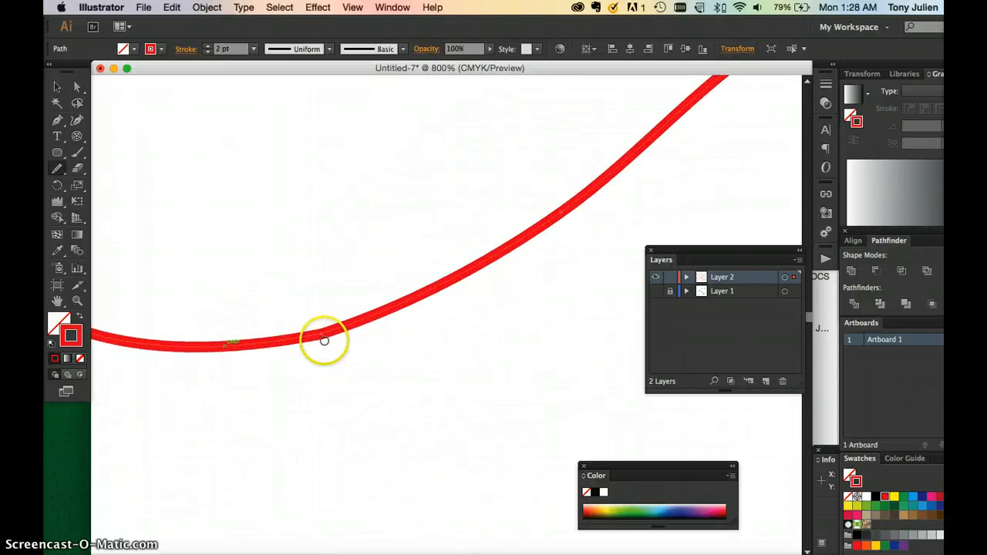
drag(318, 329, 319, 331)
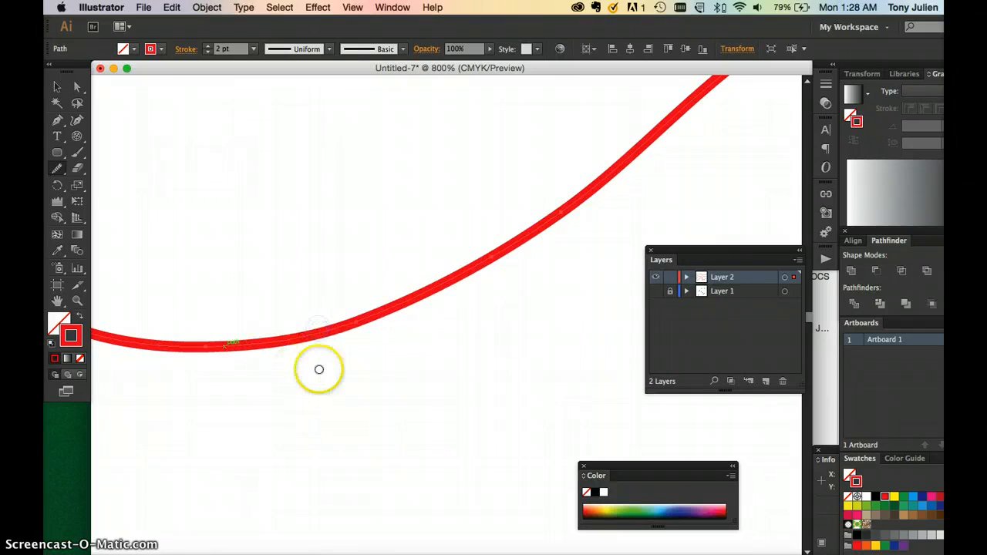
Step: Smooth the third curve's left loop along its outer left side and at its top beside the small end hook
scroll(319, 370, left, 3)
scroll(318, 369, left, 3)
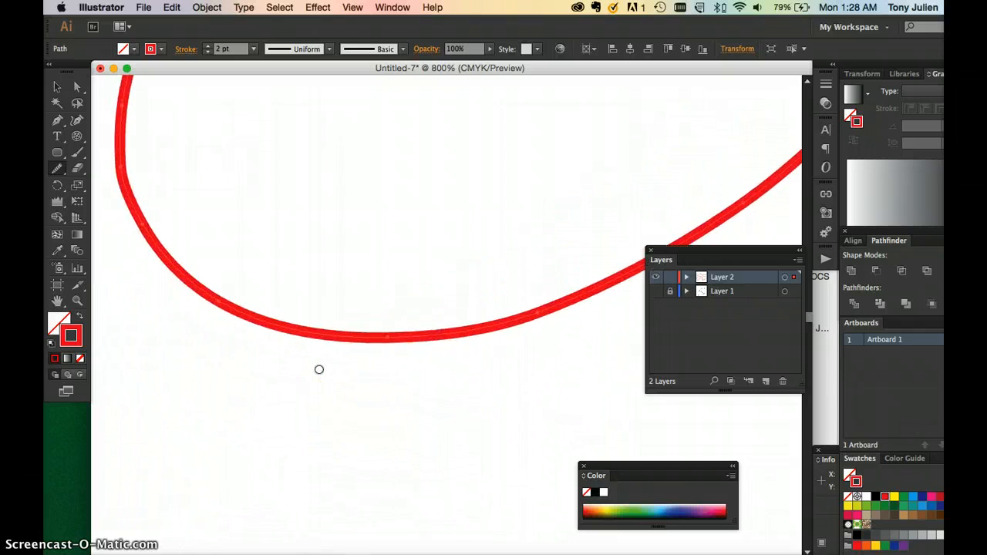
scroll(319, 369, up, 2)
scroll(319, 370, up, 1)
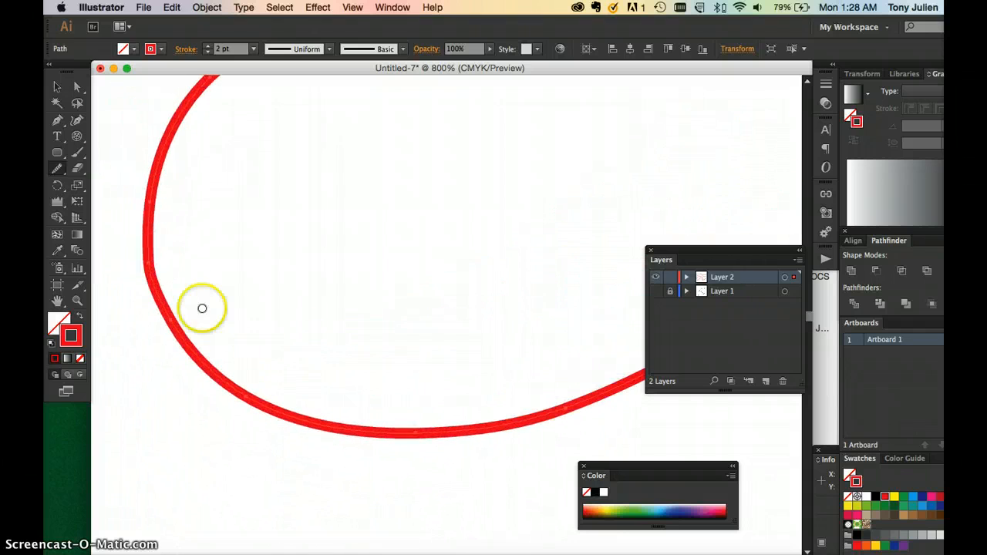
mouse_move(158, 268)
mouse_down()
mouse_move(138, 298)
mouse_move(145, 264)
mouse_up()
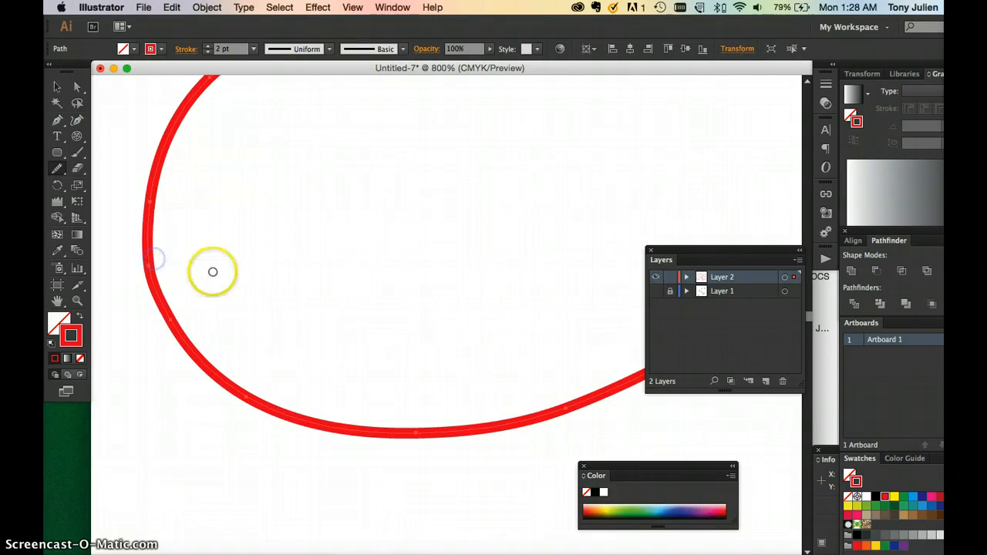
scroll(212, 272, up, 5)
drag(372, 167, 424, 125)
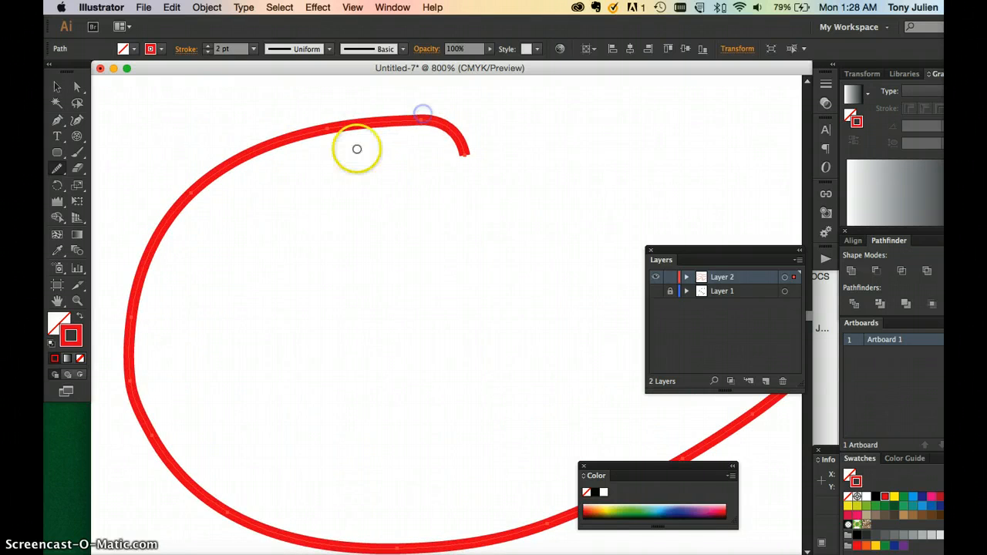
Step: Switch to the Selection tool and deselect the smoothed third curve
click(56, 88)
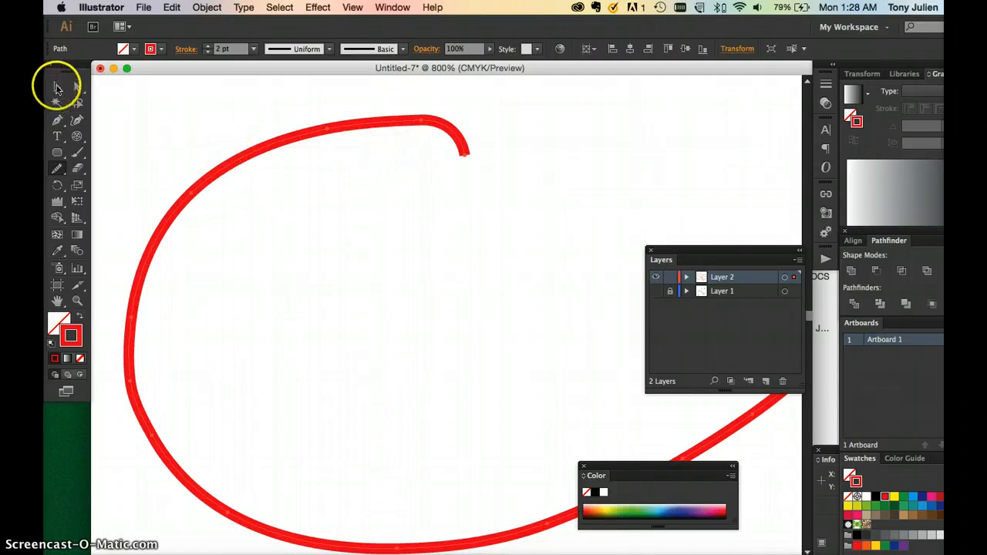
key(super+a)
key(super+minus)
key(super+minus)
key(super+minus)
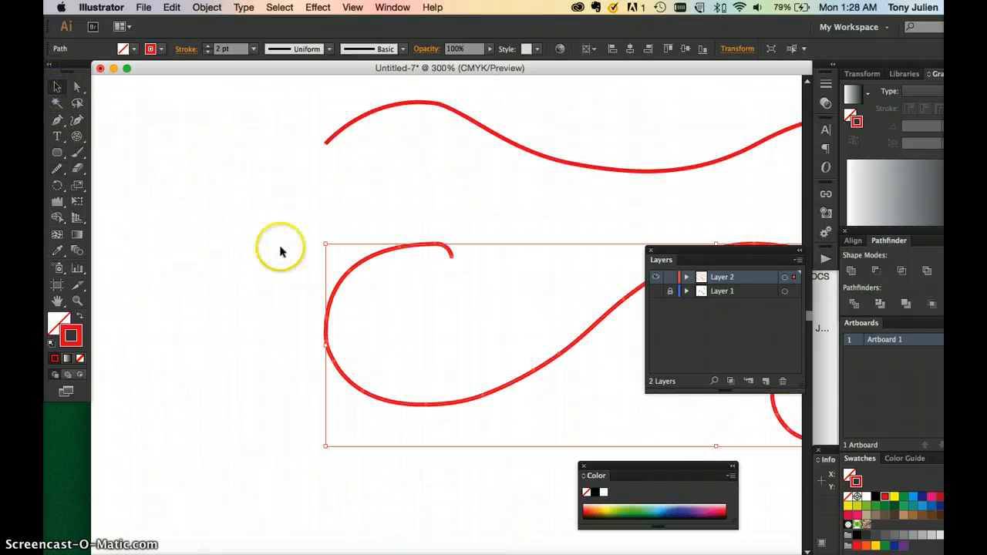
scroll(306, 276, right, 5)
scroll(306, 276, up, 2)
key(super+minus)
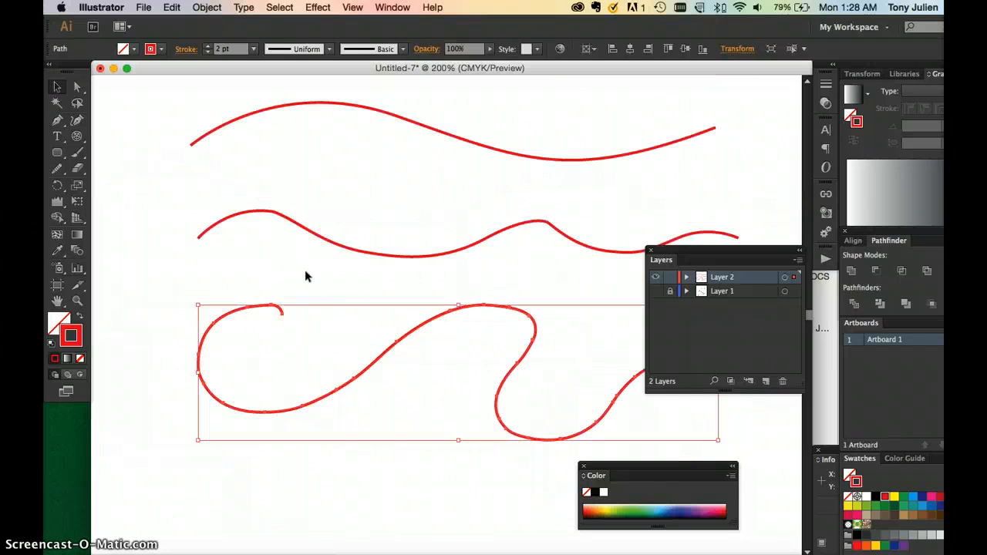
click(388, 294)
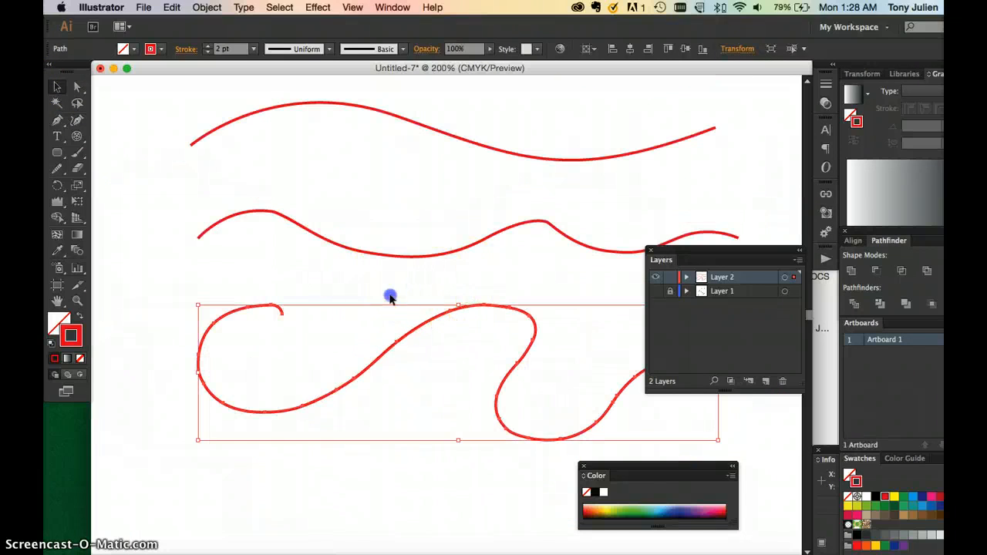
Step: Select the anchor point at the first crest of the second curve with the Direct Selection tool
click(423, 322)
click(330, 244)
key(super+equal)
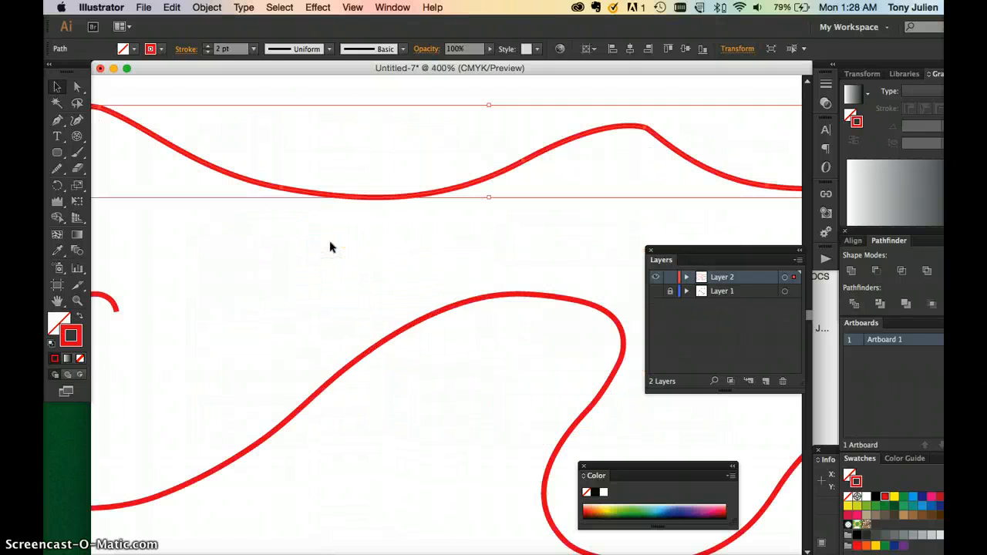
scroll(347, 245, up, 5)
scroll(347, 246, left, 10)
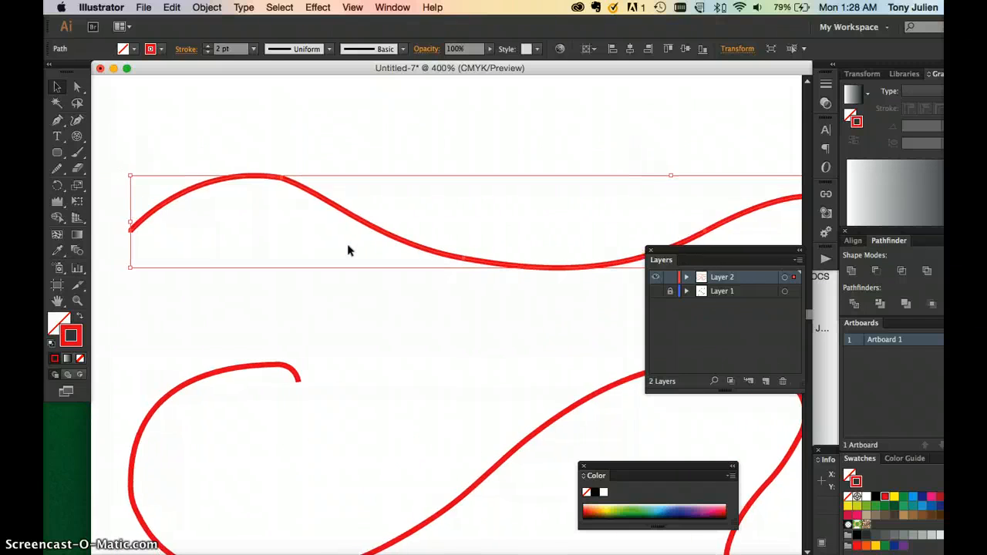
click(77, 87)
click(282, 155)
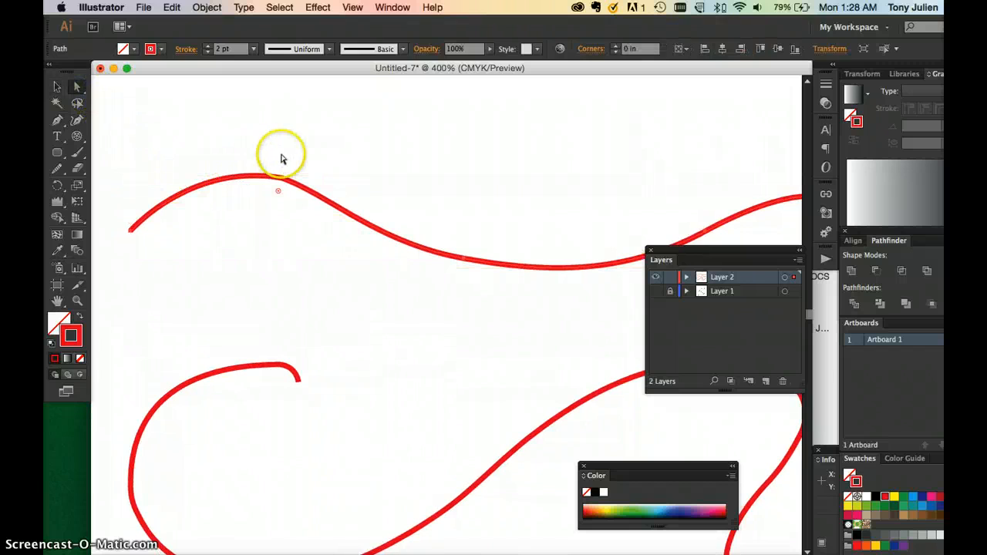
click(283, 178)
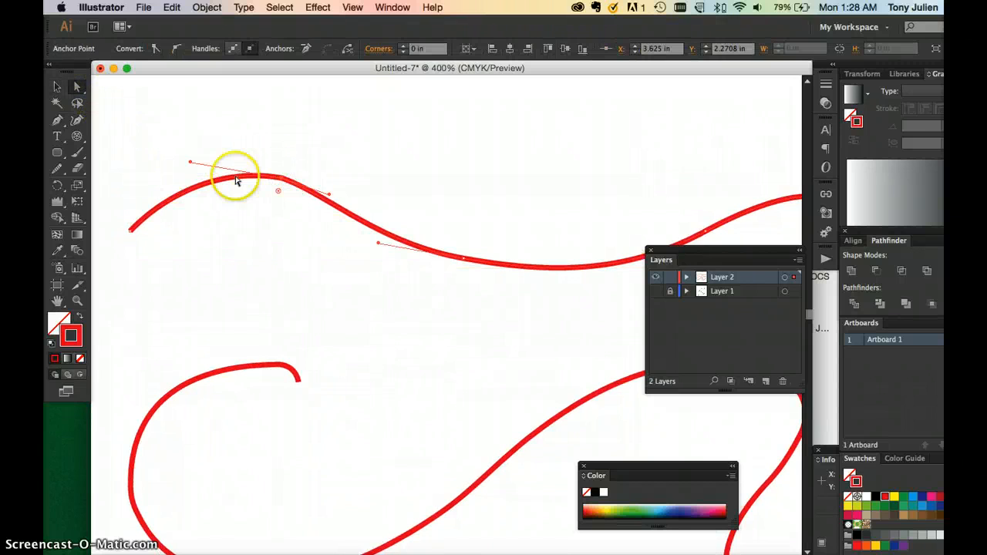
Step: Reselect the second curve's first crest anchor and pull the next anchor's facing handle slightly up and toward the crest
click(216, 151)
key(super+equal)
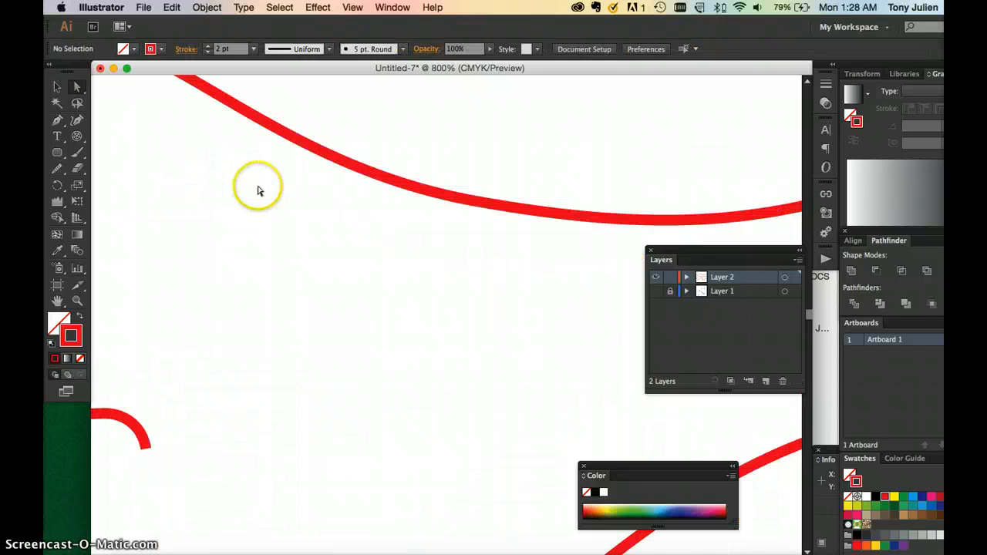
scroll(258, 188, up, 3)
scroll(258, 189, up, 2)
click(57, 86)
click(77, 88)
click(248, 156)
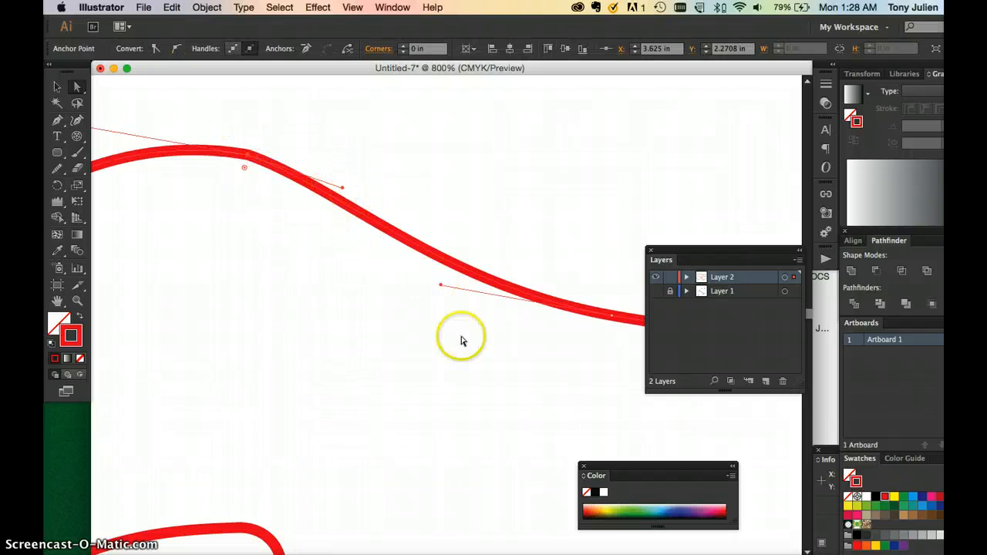
key(super+minus)
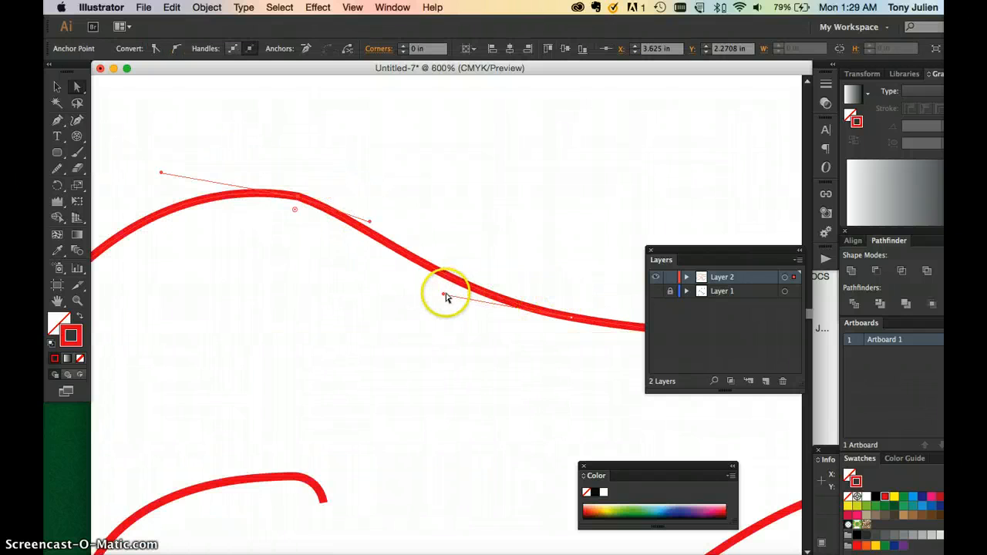
drag(440, 293, 435, 288)
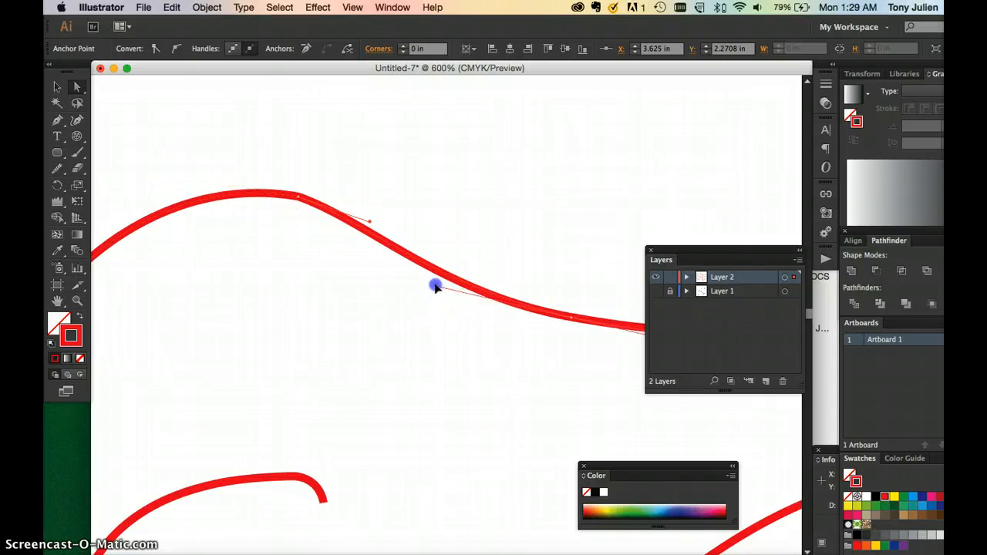
Step: Lengthen both direction handles of the second curve's first crest anchor and flatten their angle to round the peak
click(299, 199)
drag(299, 199, 304, 187)
key(super+z)
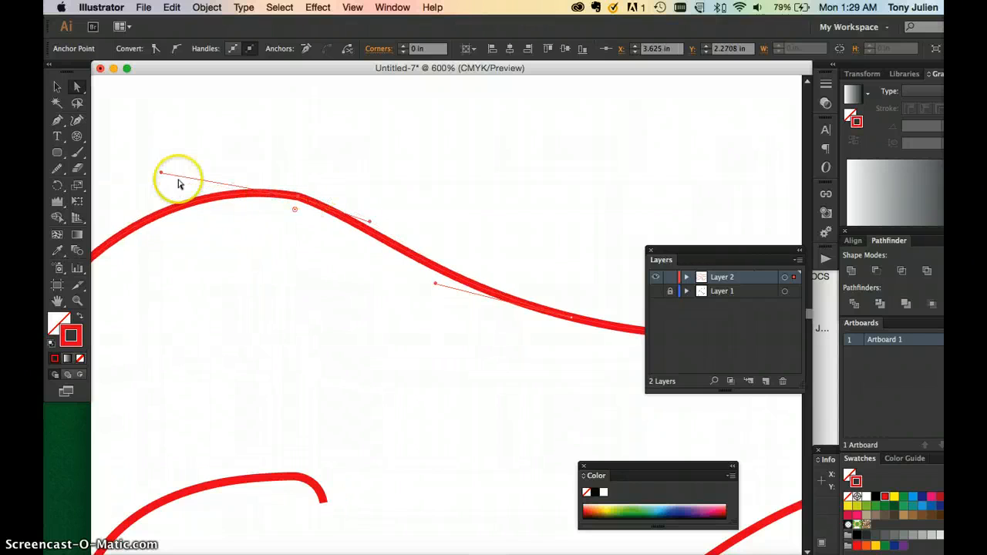
drag(160, 177, 134, 165)
click(370, 223)
drag(386, 220, 391, 208)
Step: Lengthen the crest-facing handle of the anchor before the second curve's first valley and lower that anchor slightly
click(436, 286)
drag(437, 286, 415, 288)
mouse_move(568, 319)
mouse_down()
mouse_move(578, 326)
mouse_move(568, 326)
mouse_up()
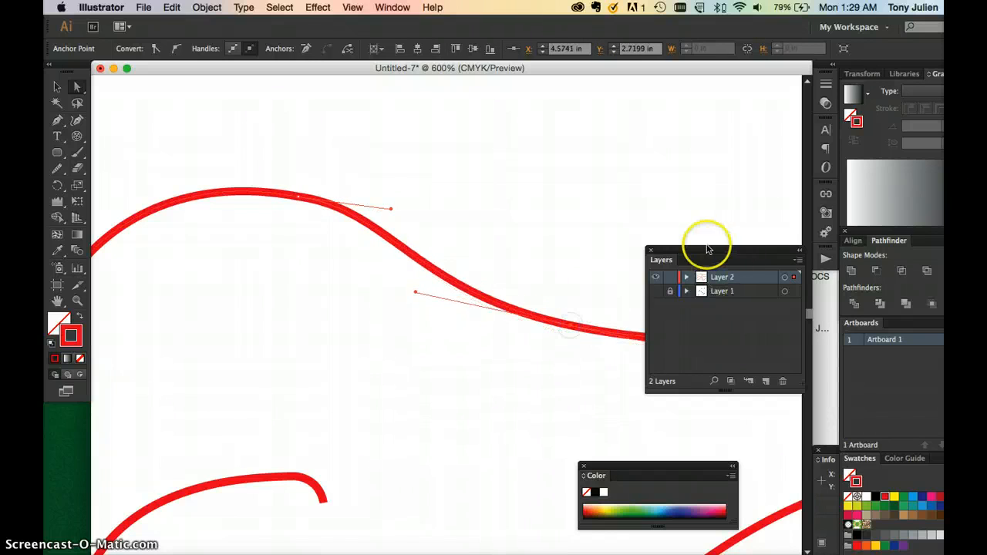
Step: Move the Layers panel clear of the second curve and deselect the path
drag(700, 255, 775, 432)
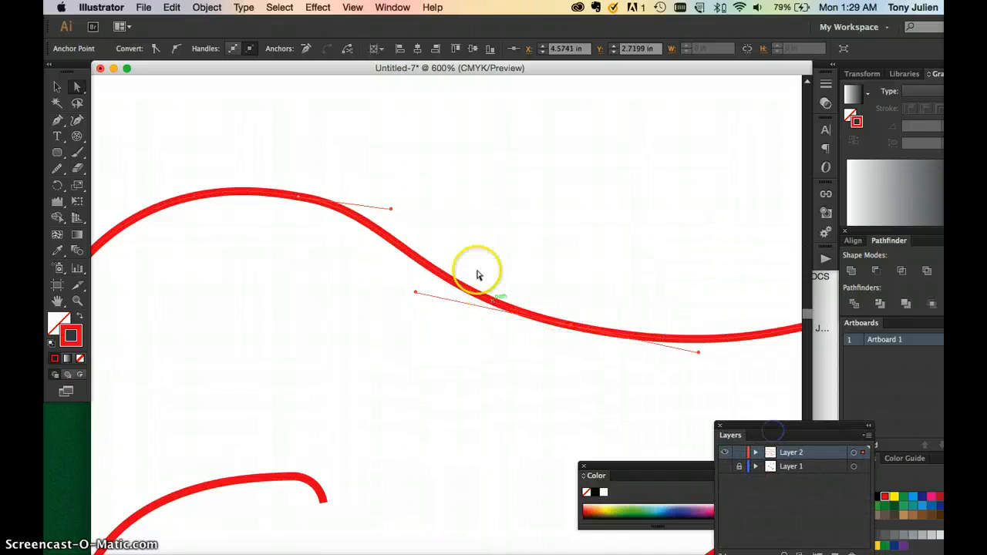
click(459, 222)
key(super+minus)
key(super+minus)
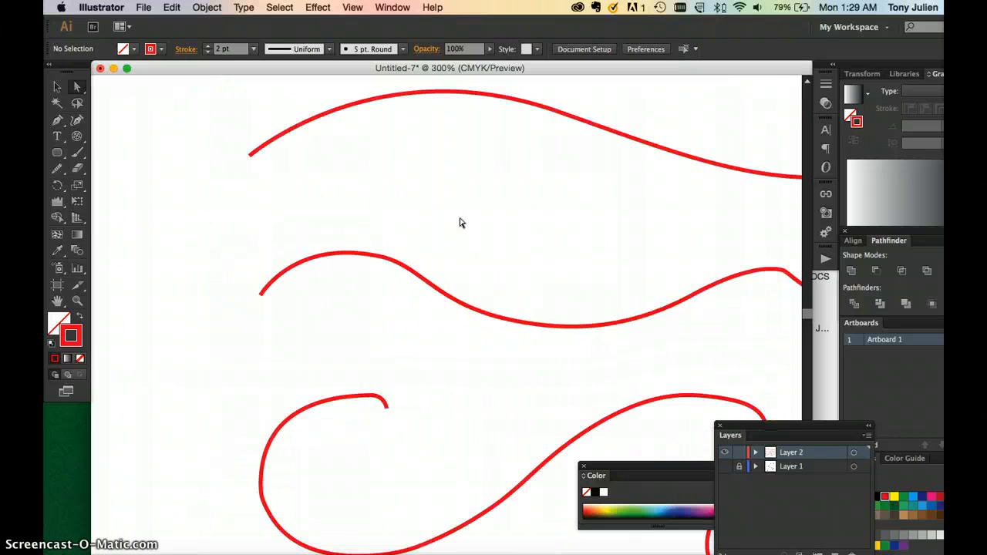
scroll(460, 222, right, 10)
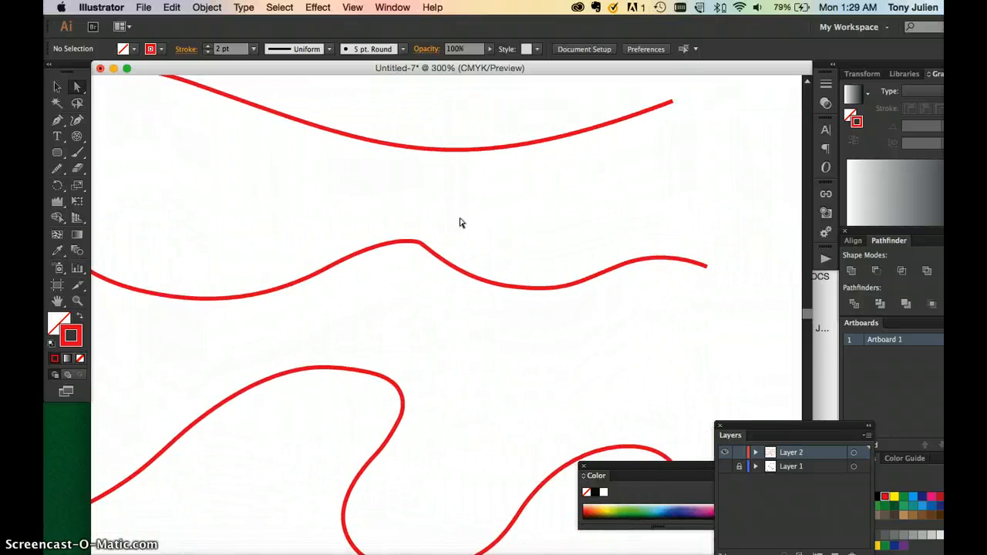
Step: Show the Layer 1 template beneath the traced red curves
click(725, 466)
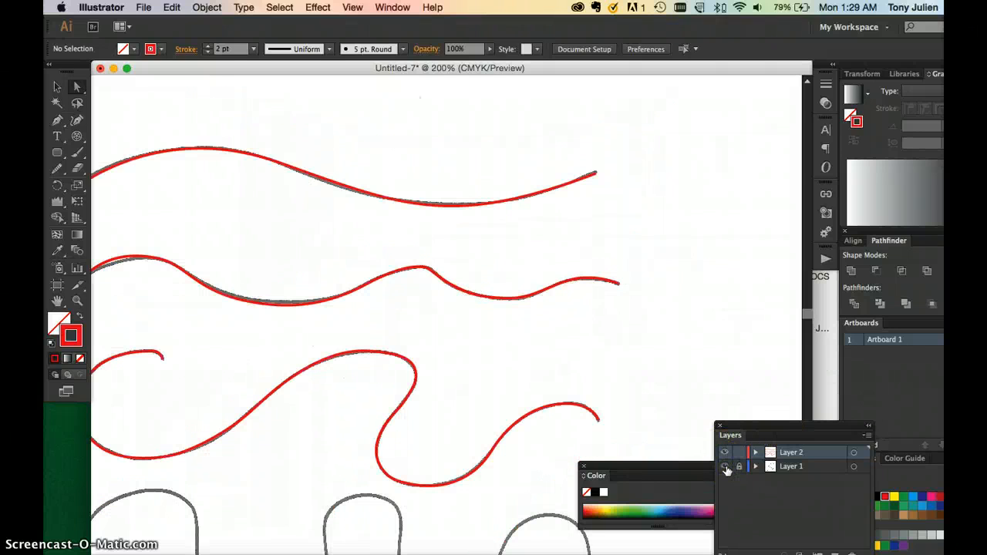
click(728, 454)
key(super+minus)
key(super+minus)
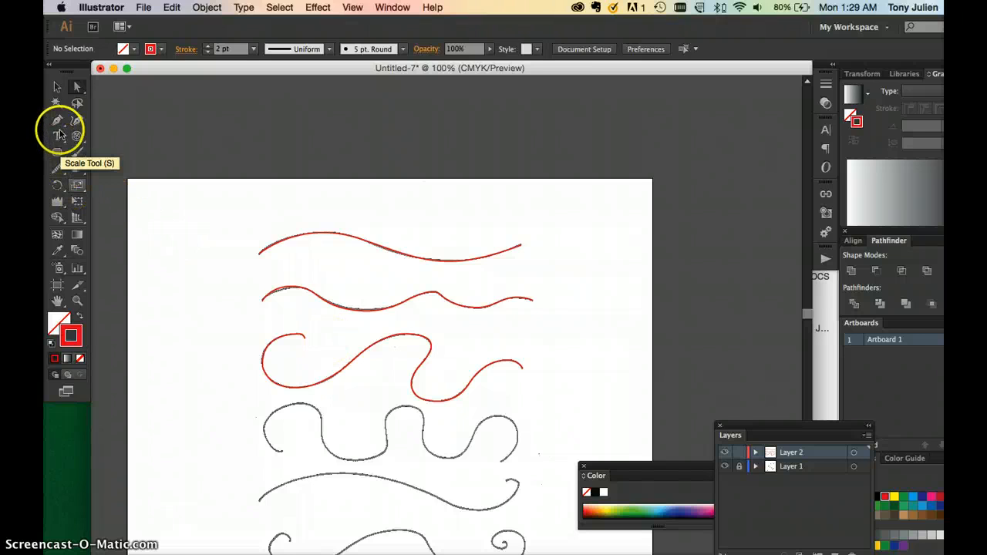
Step: Draw a freehand test curve with the Pencil tool in the artboard's upper left corner and delete it
drag(57, 168, 109, 167)
drag(161, 229, 161, 229)
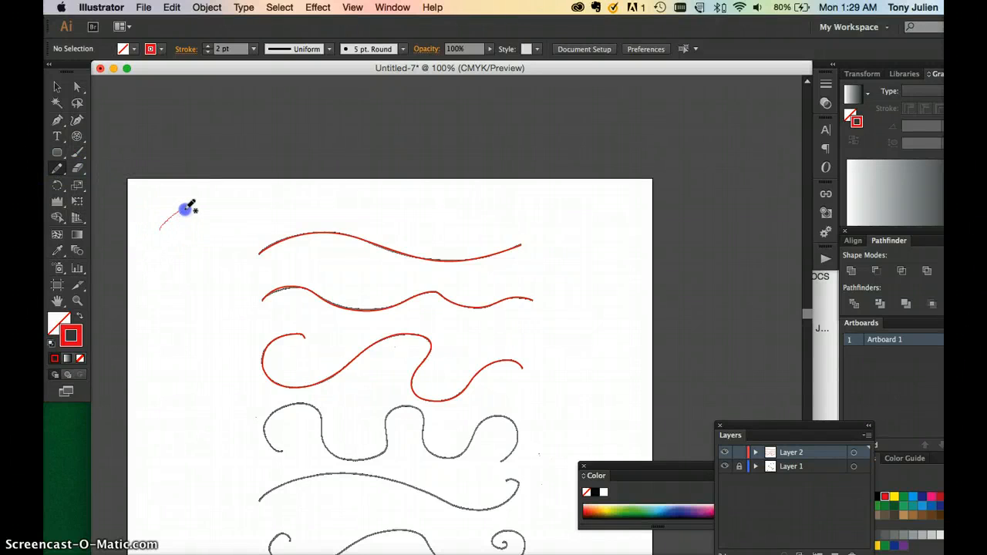
drag(232, 189, 233, 189)
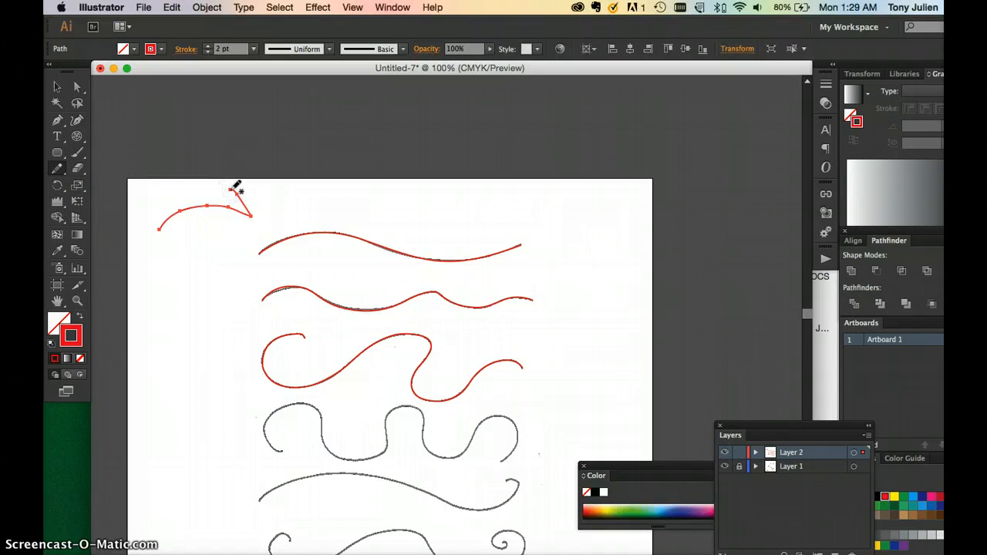
key(super+equal)
key(super+equal)
scroll(279, 238, left, 5)
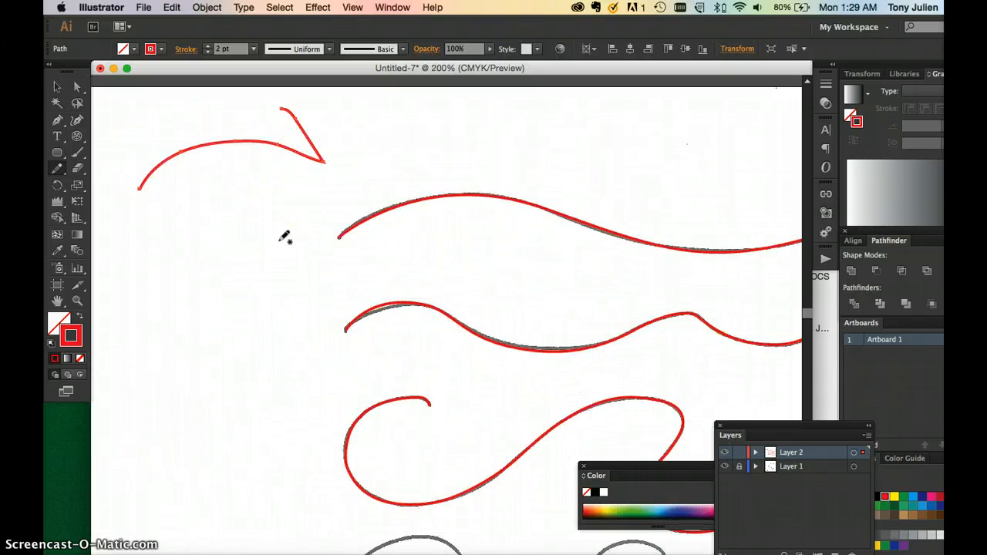
key(Delete)
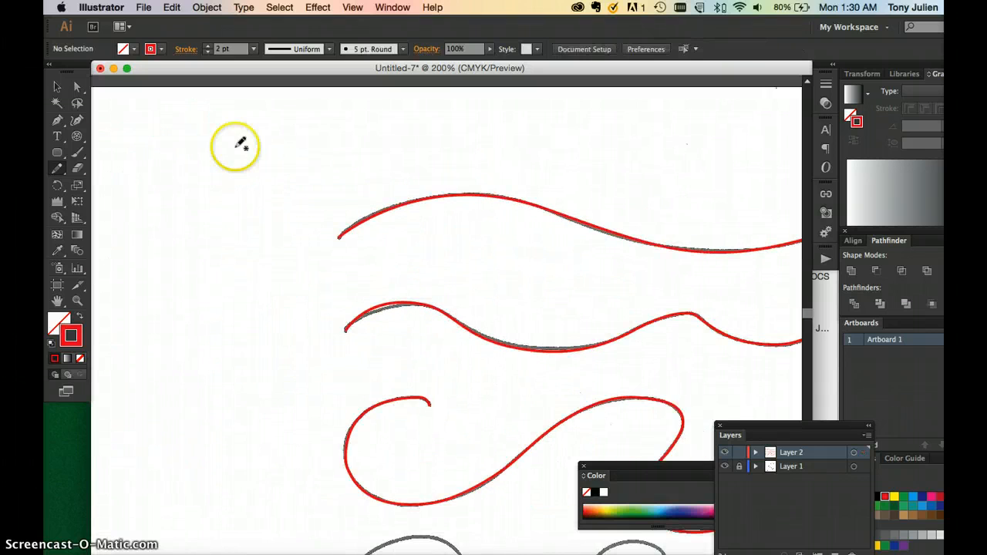
Step: Draw a freehand wave ending in a curl with the Pencil tool in the artboard's upper left corner and deselect it
drag(129, 149, 129, 149)
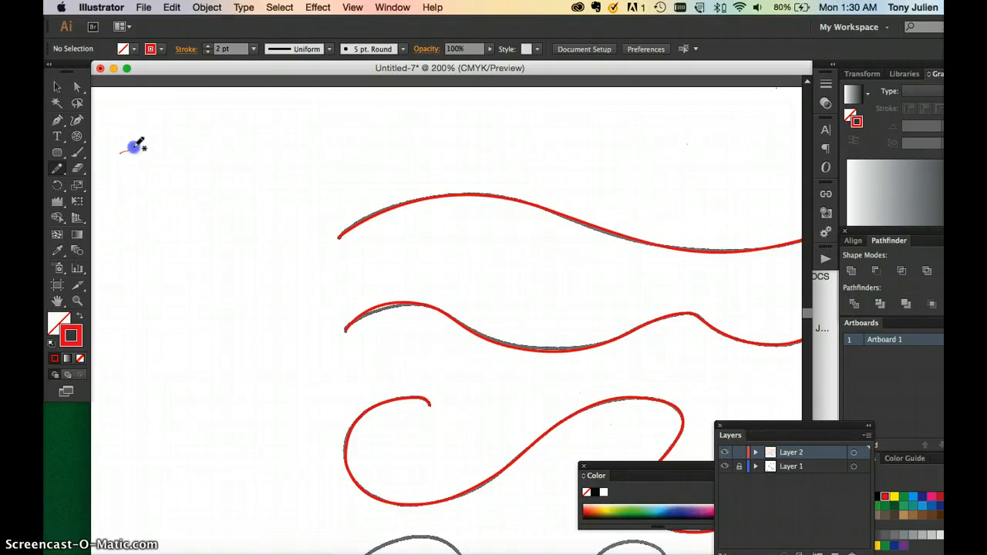
drag(264, 145, 260, 145)
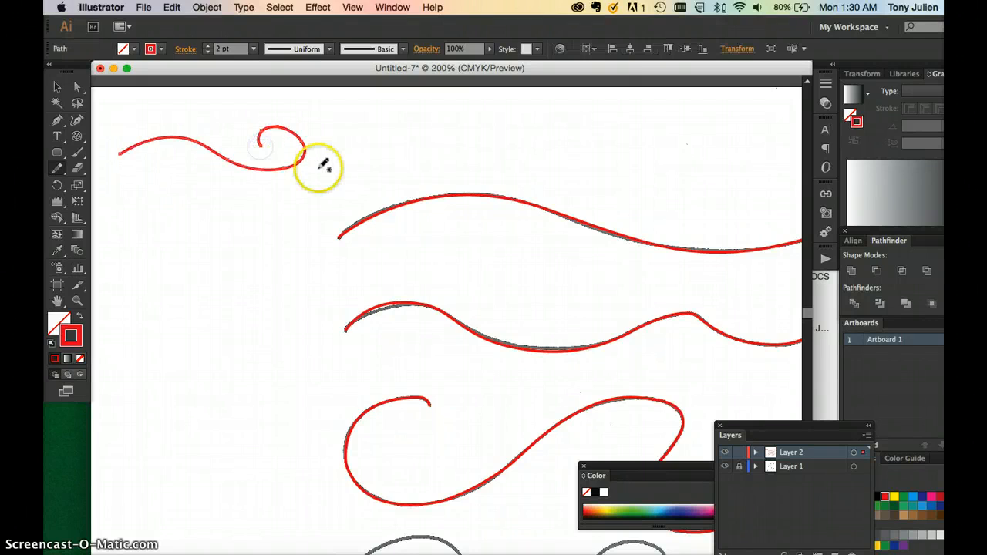
click(57, 86)
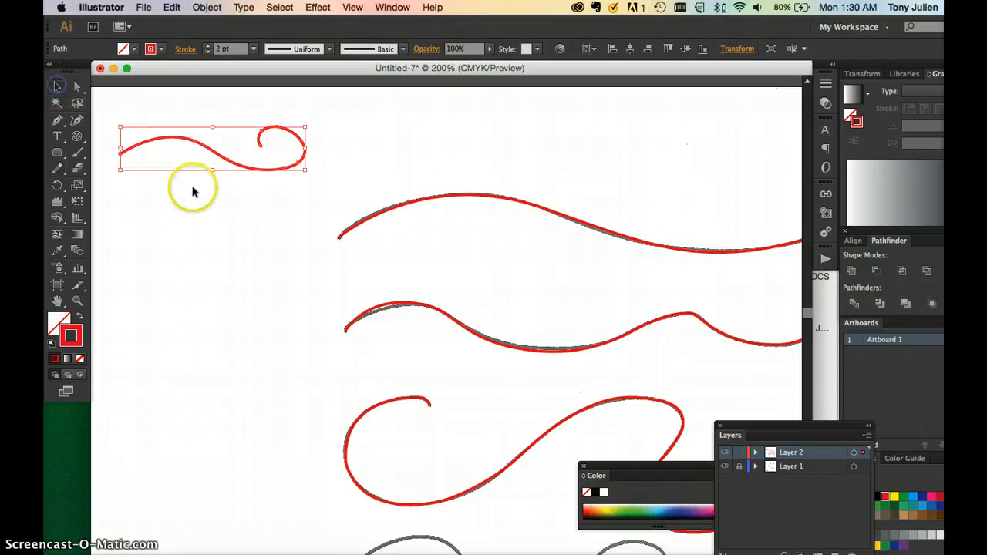
click(200, 205)
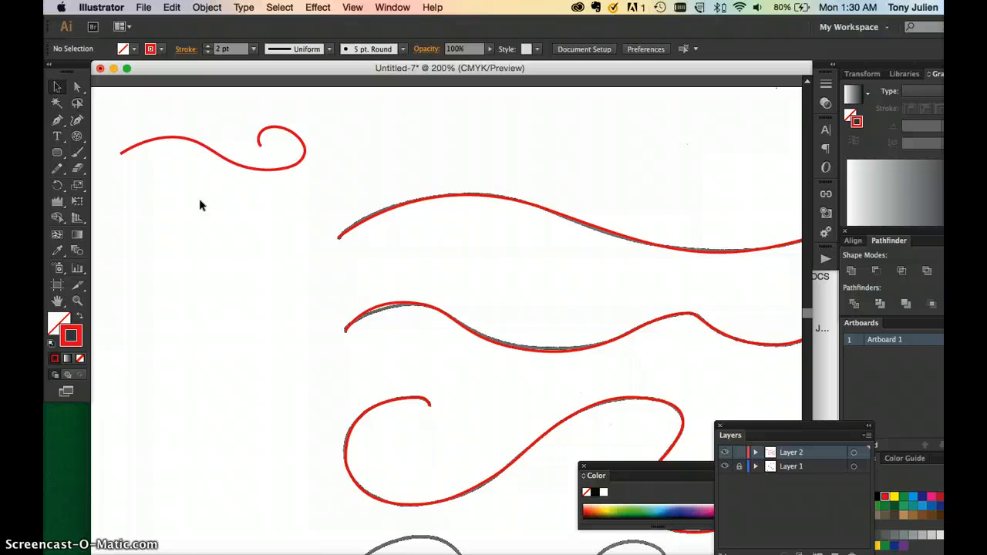
key(super+minus)
key(super+minus)
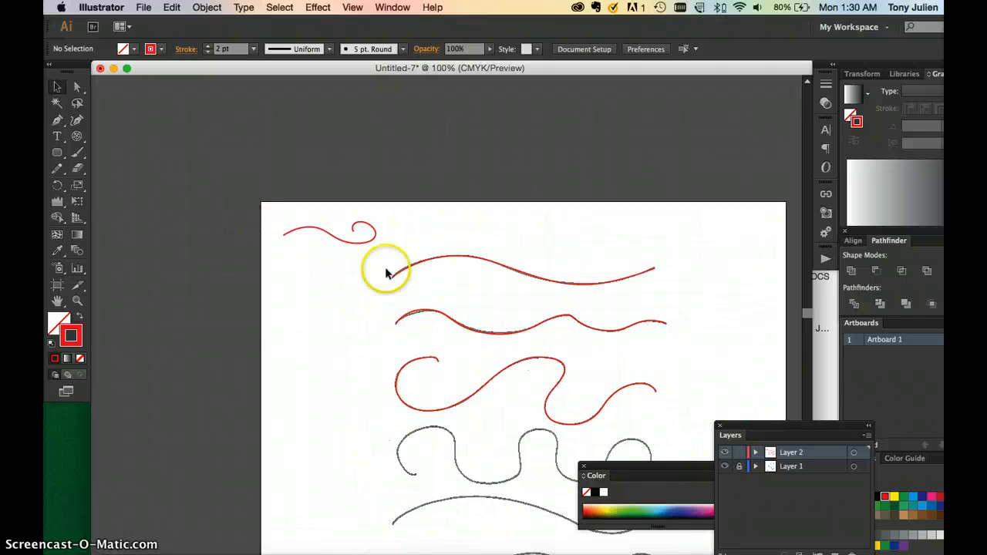
scroll(426, 295, right, 5)
scroll(426, 295, down, 2)
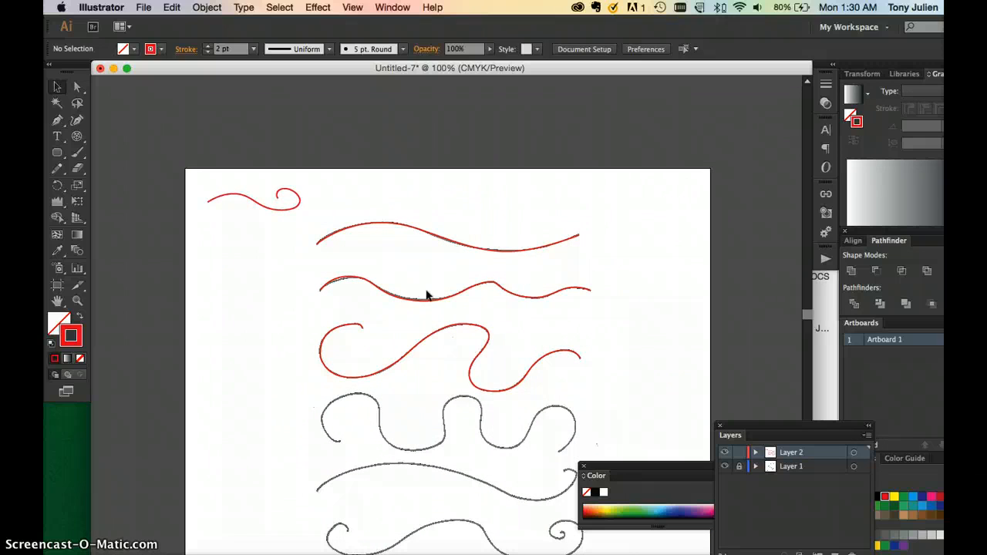